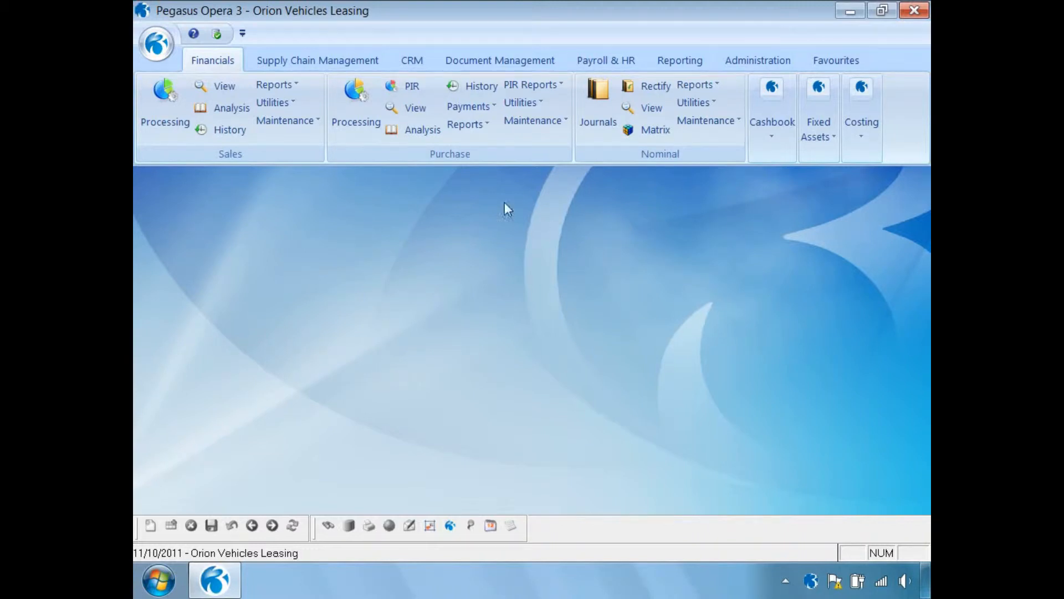
Start a new landed cost group in stock maintenance with code F100 and description Freight.
left_click(326, 61)
left_click(811, 102)
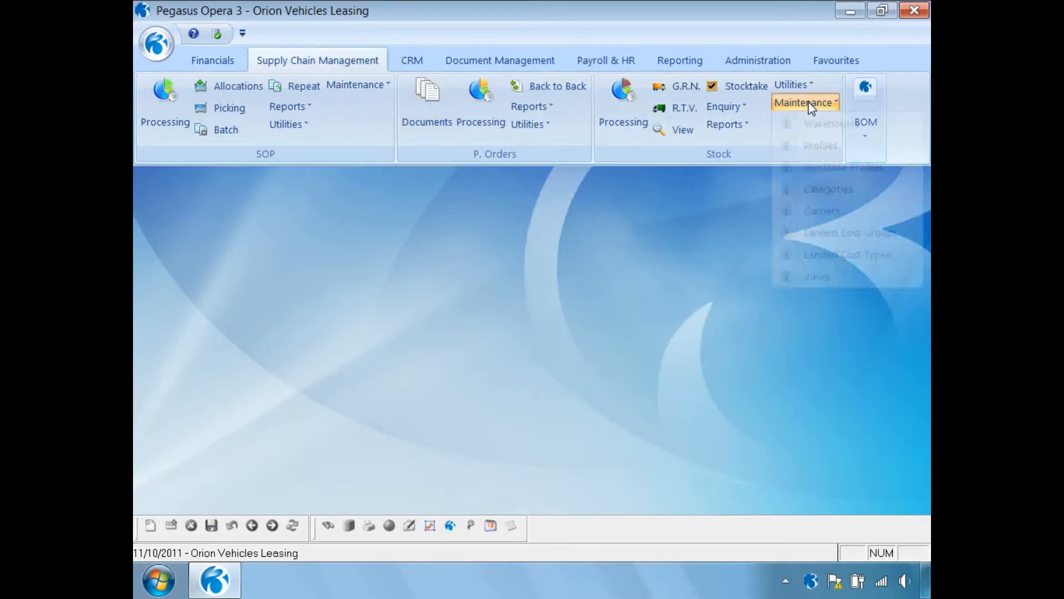
left_click(841, 234)
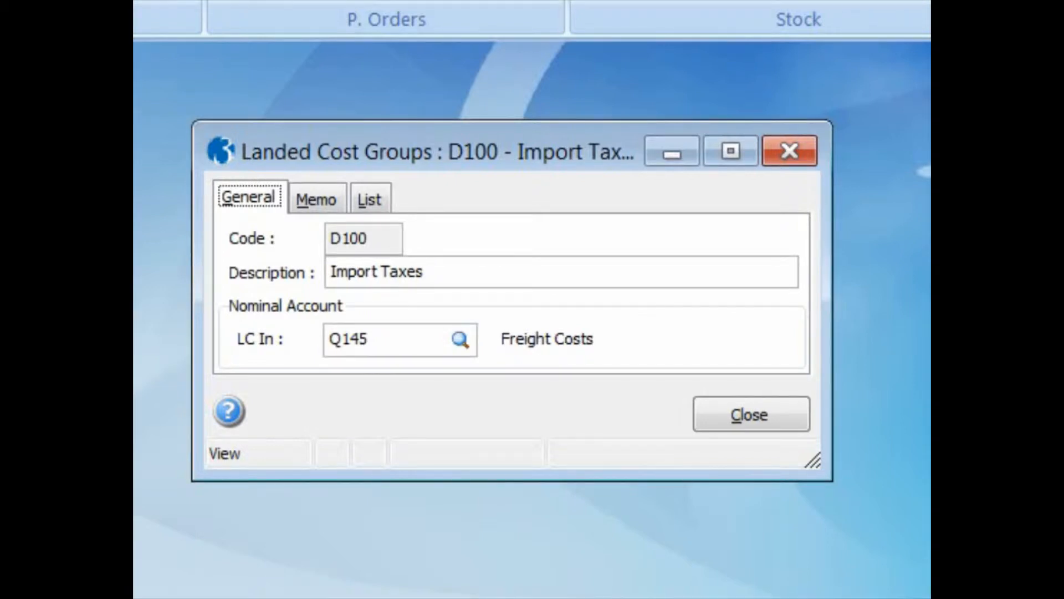
key("F4")
type("F100")
key("Tab")
type("Freight")
key("Tab")
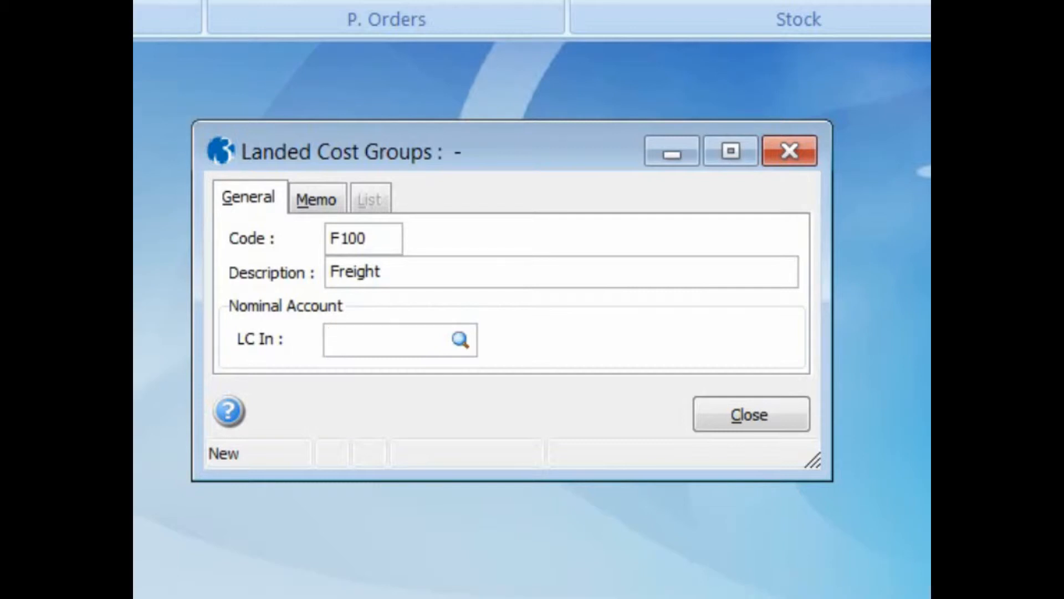
Assign nominal account Q145 (Freight Costs) to the new group, then save it and close the landed cost groups.
type("O")
key("Tab")
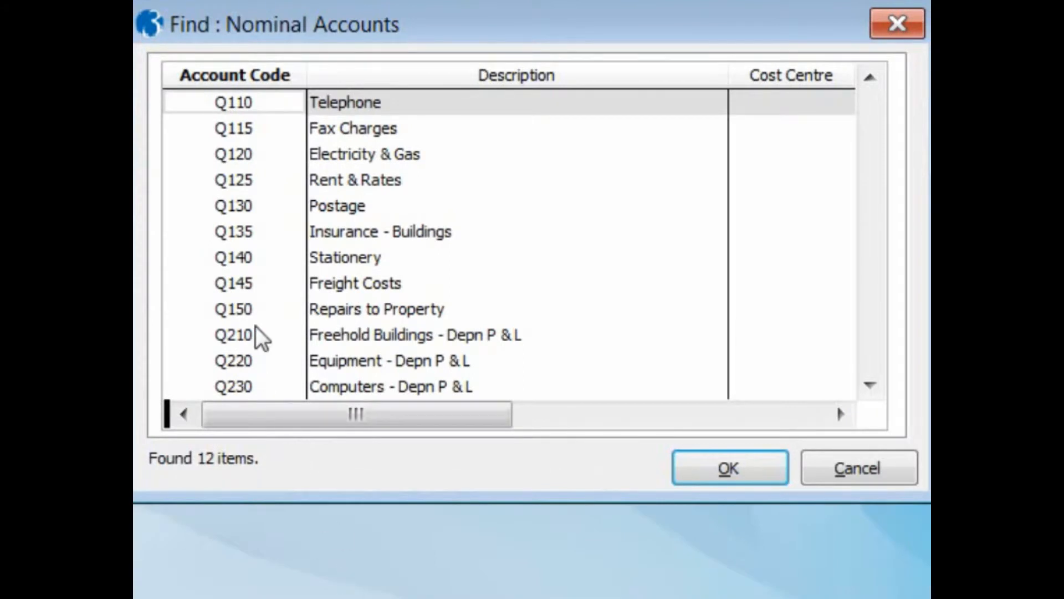
left_click(254, 284)
left_click(699, 470)
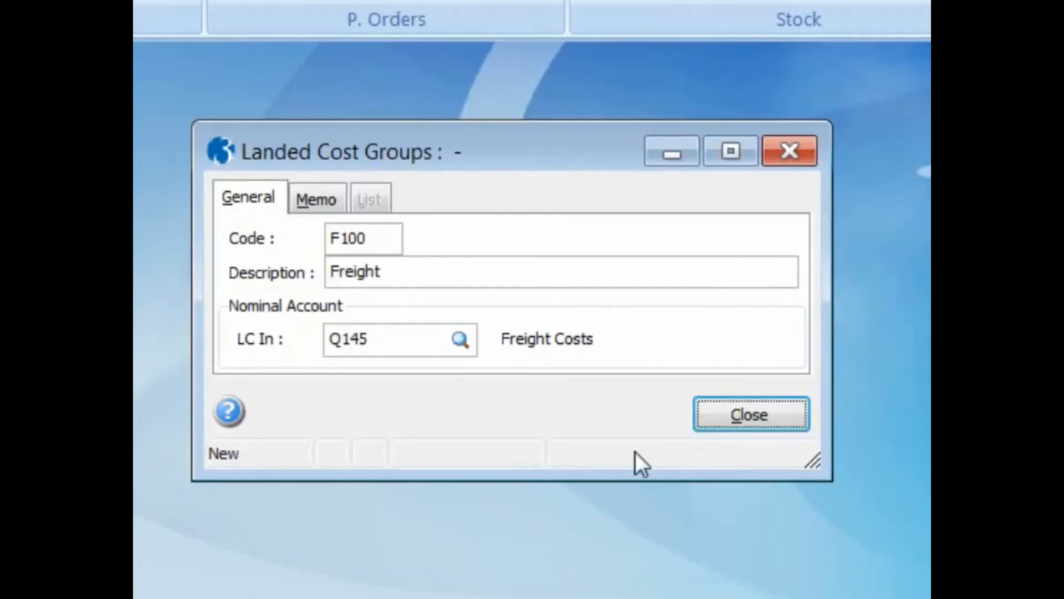
key("ctrl+s")
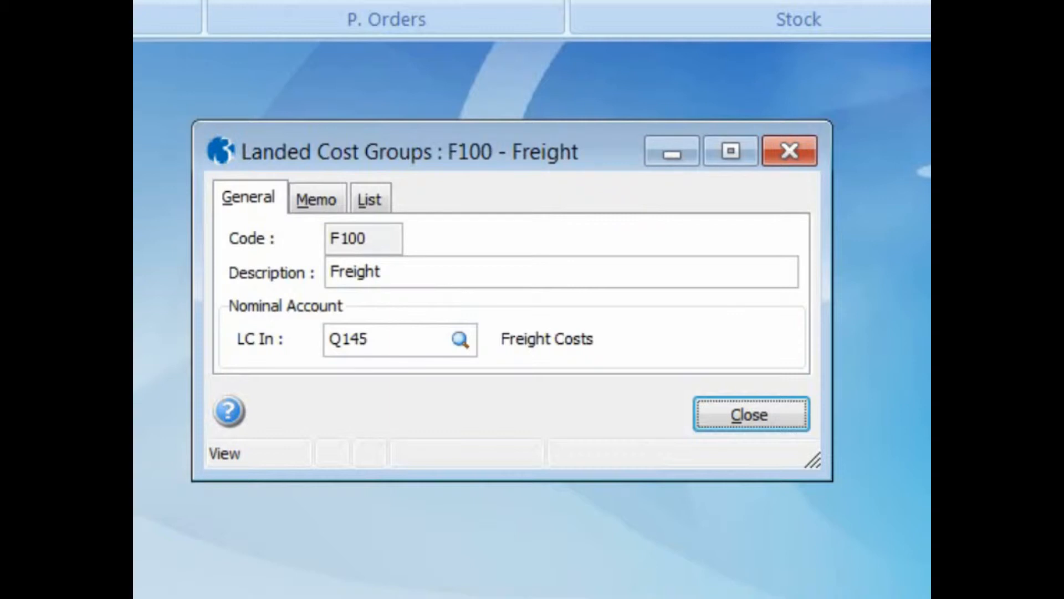
left_click(380, 199)
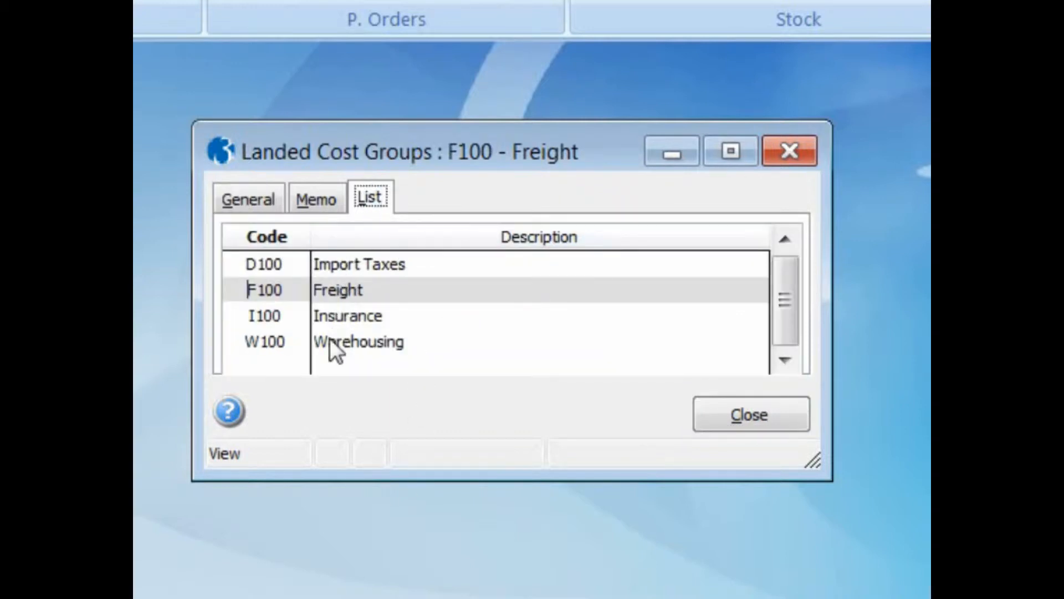
left_click(696, 429)
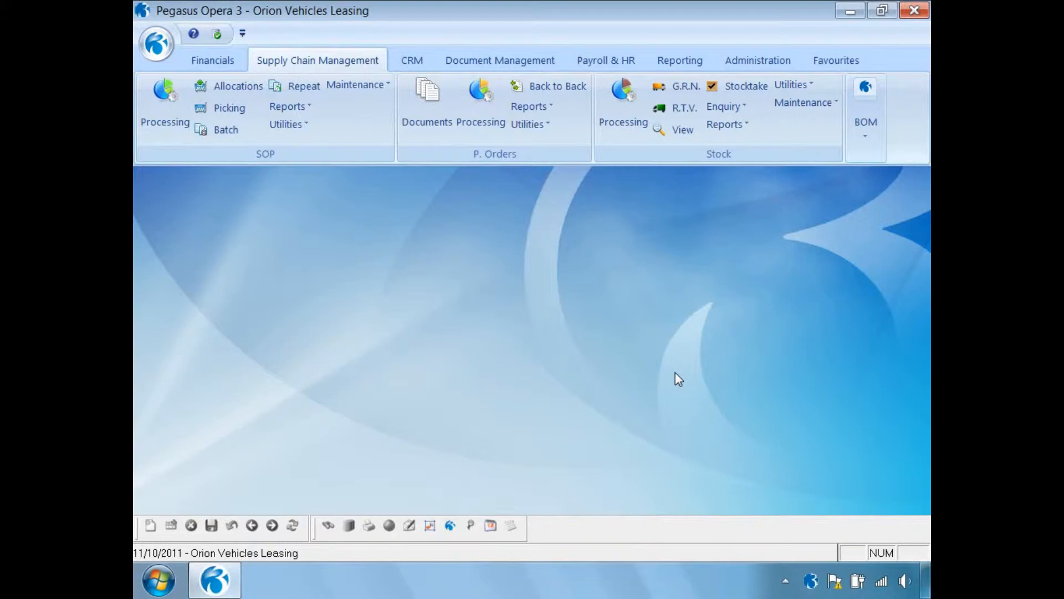
Start a new landed cost type in stock maintenance with code T001, description Sea Transport and group F100 (Freight).
left_click(811, 104)
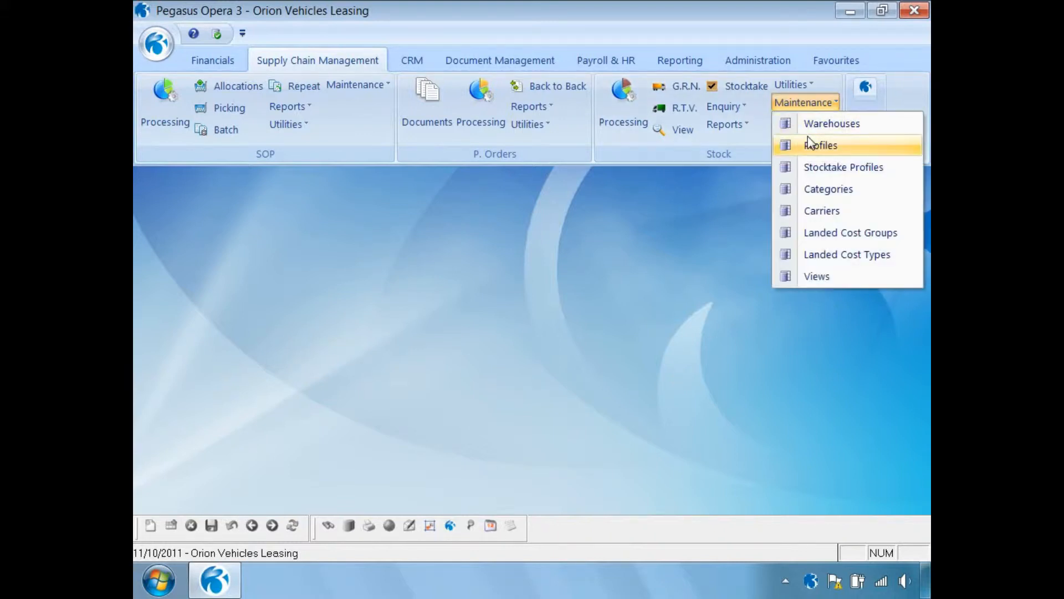
left_click(825, 257)
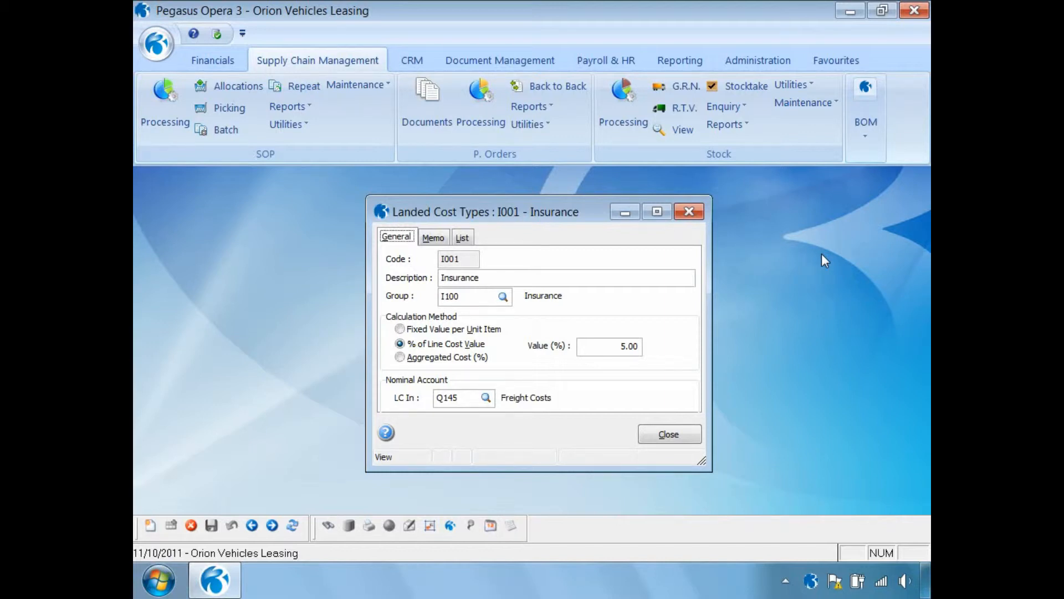
left_click(151, 526)
type("T001")
key("Tab")
type("Sea Transport")
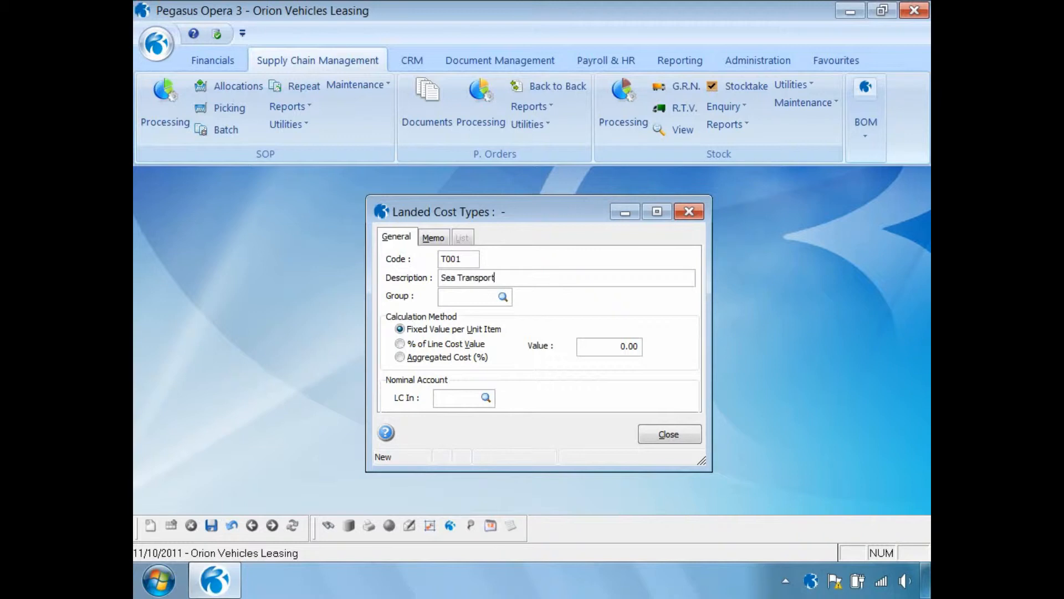
key("Tab")
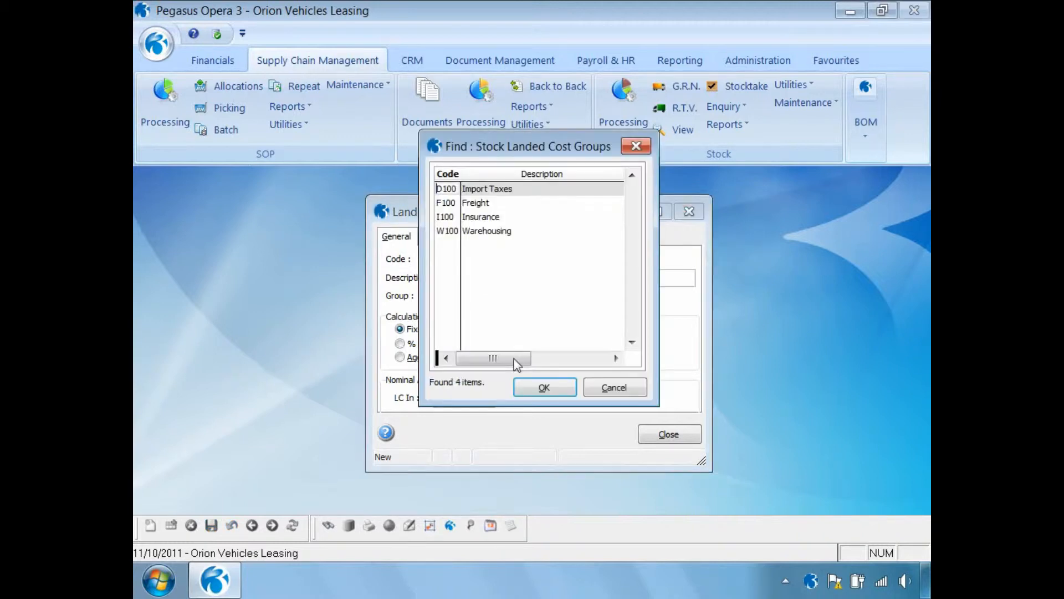
left_click(471, 203)
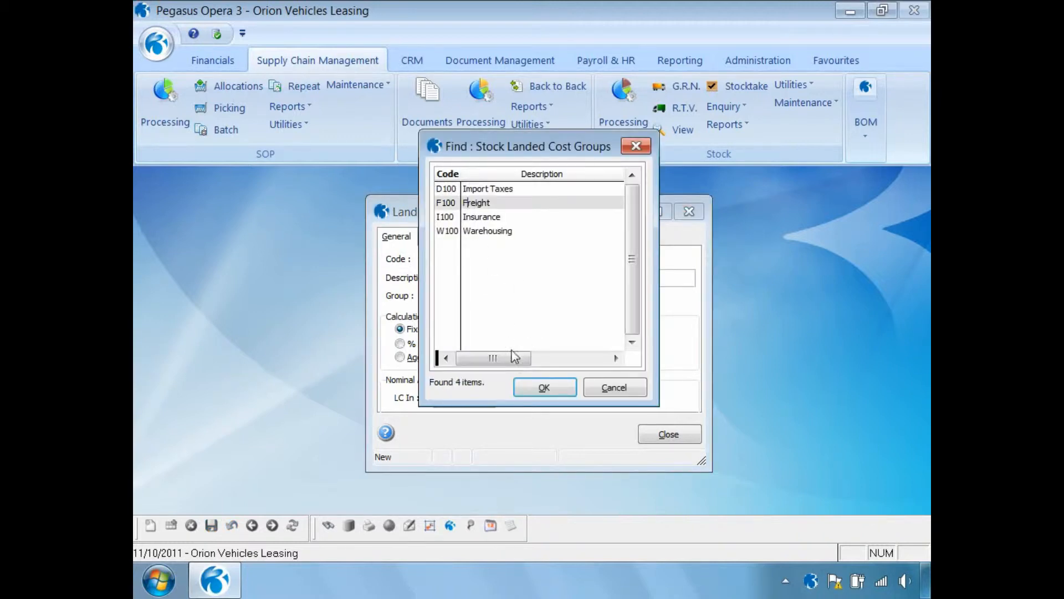
left_click(524, 387)
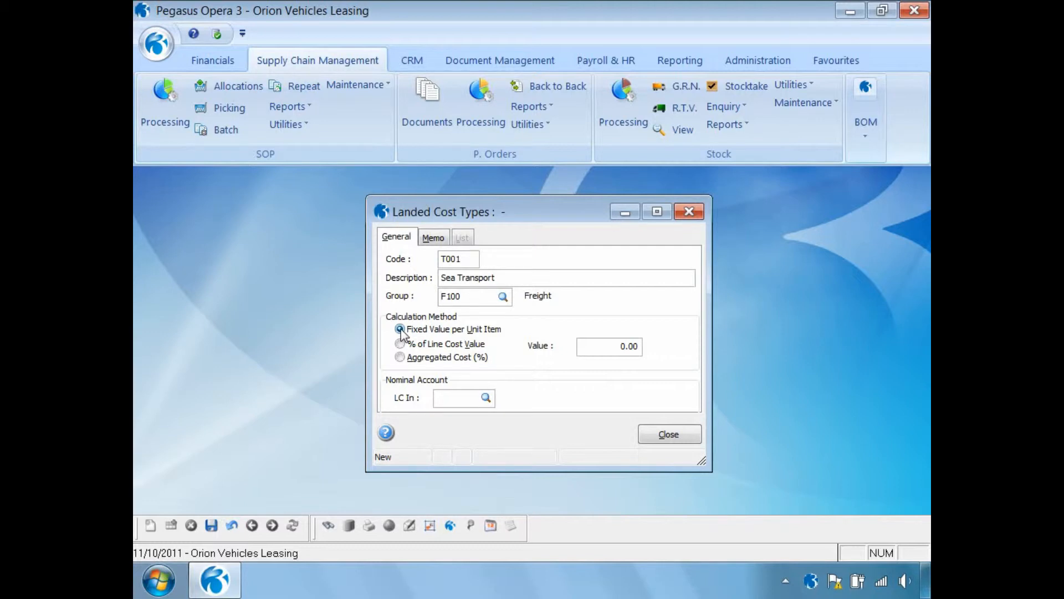
Set the cost type's calculation method to Fixed Value per Unit Item with a value of 1.75, and save it.
left_click(400, 344)
left_click(400, 358)
left_click(400, 330)
left_click_drag(604, 347, 664, 344)
type("1.75")
left_click(211, 527)
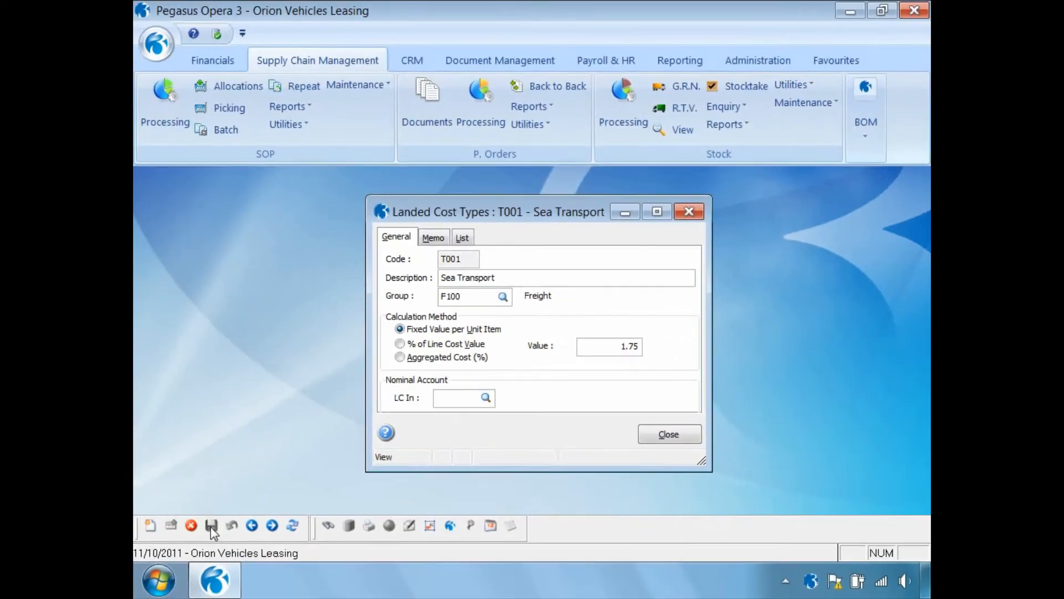
left_click(463, 239)
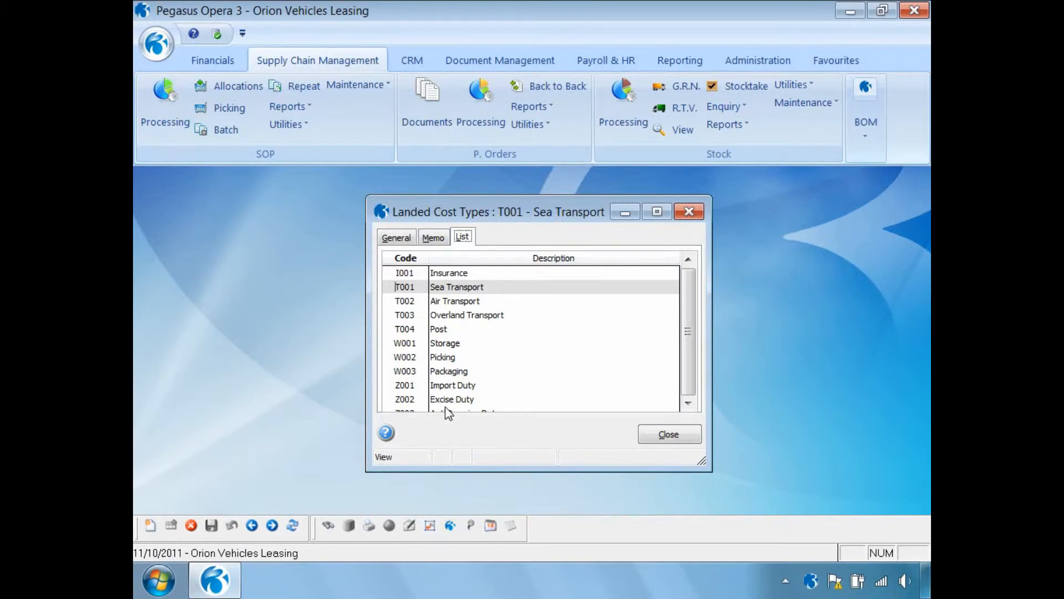
left_click(673, 435)
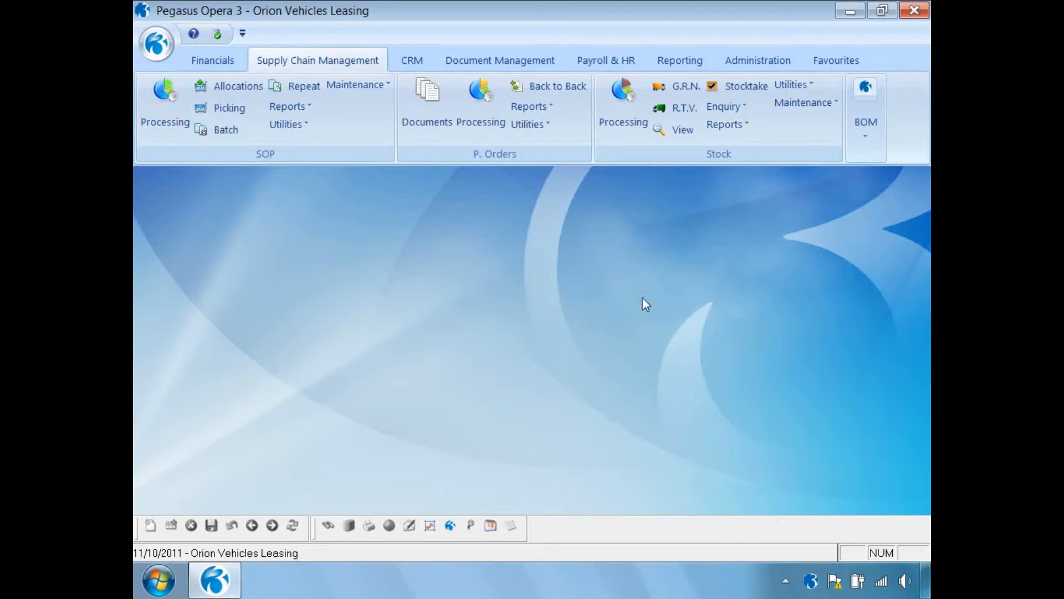
Open the landed costs of stock item ZACD008 in Stock Processing and enable applying landed costs to it.
left_click(622, 108)
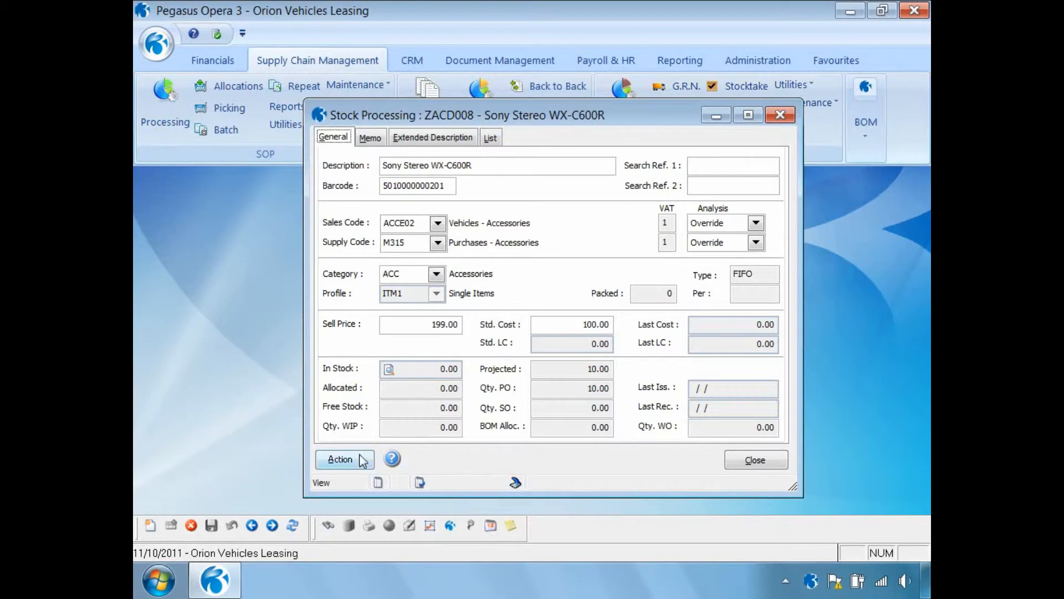
left_click(362, 460)
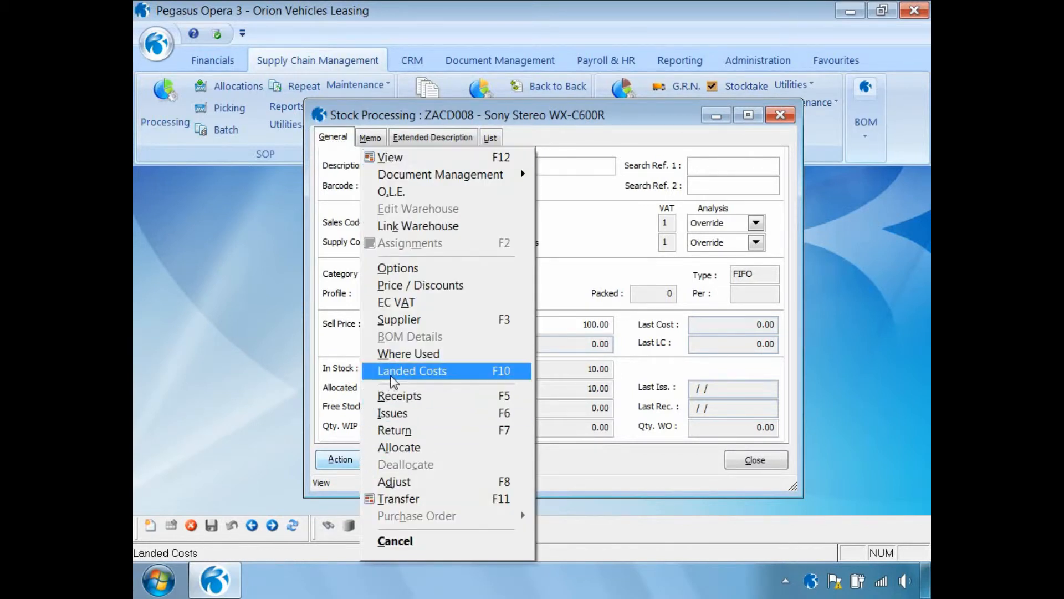
left_click(393, 372)
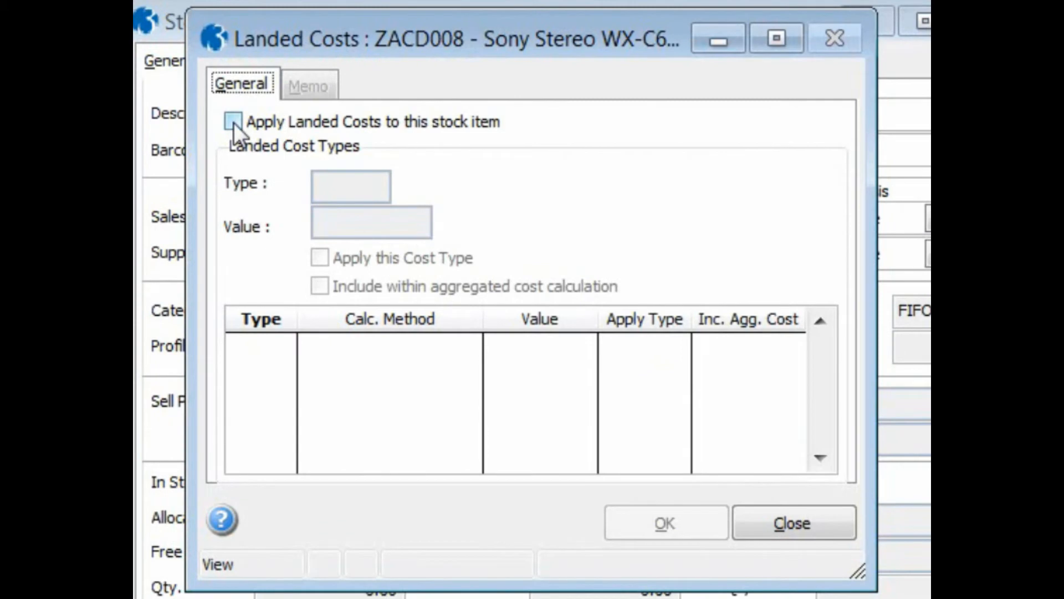
left_click(232, 121)
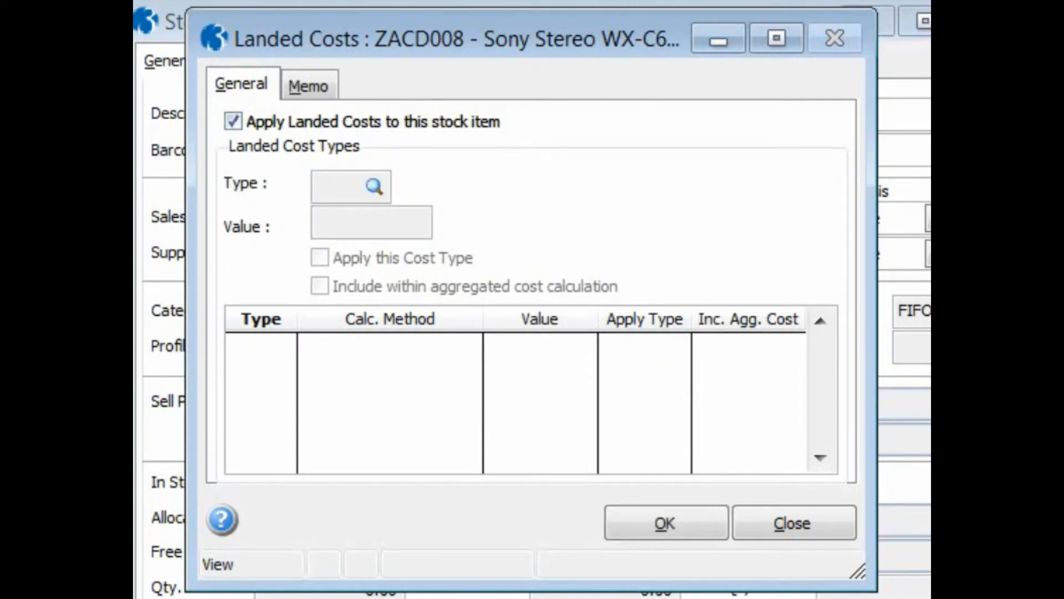
Add the T001 Sea Transport cost type to the stock item and include it within the aggregated cost calculation.
left_click(332, 186)
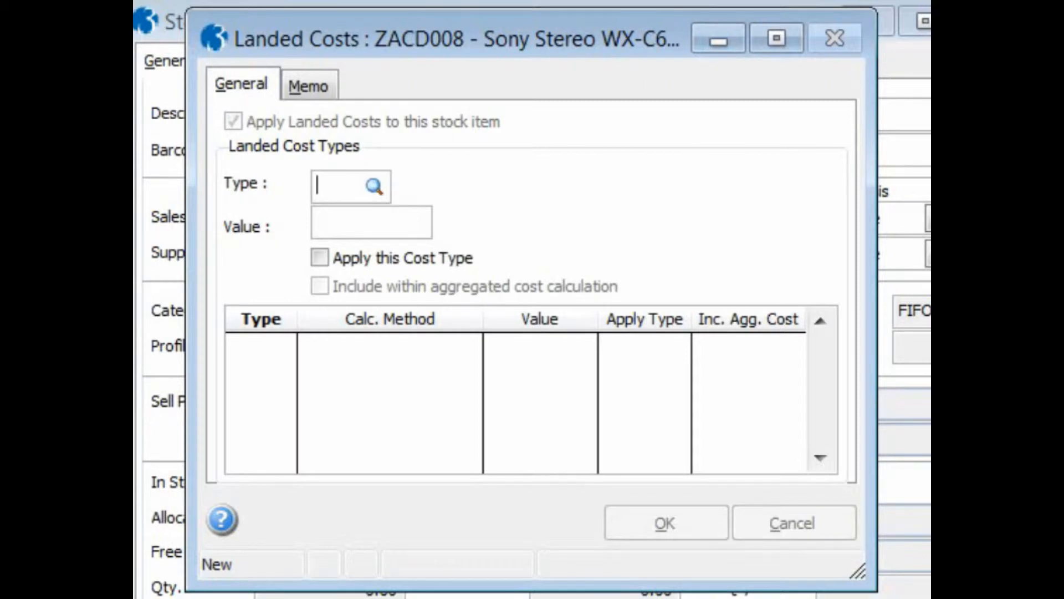
key("F4")
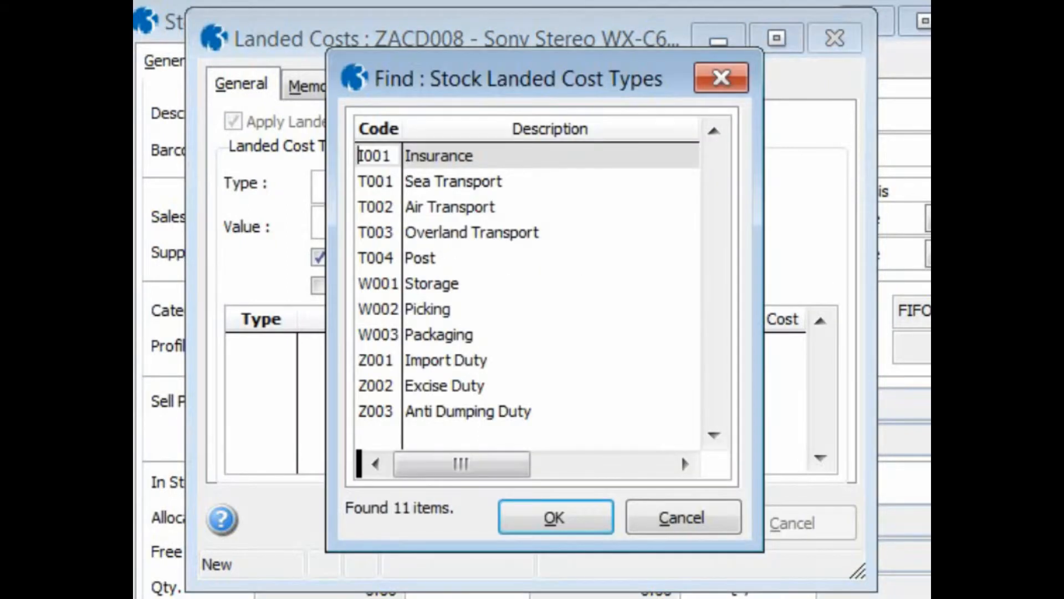
left_click(379, 187)
left_click(537, 514)
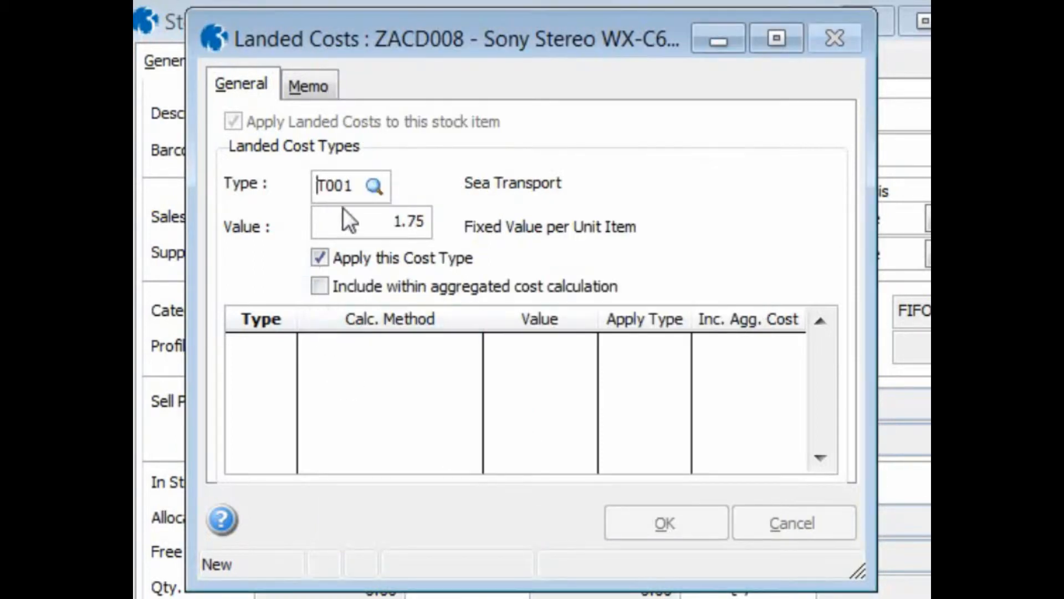
left_click_drag(370, 221, 438, 223)
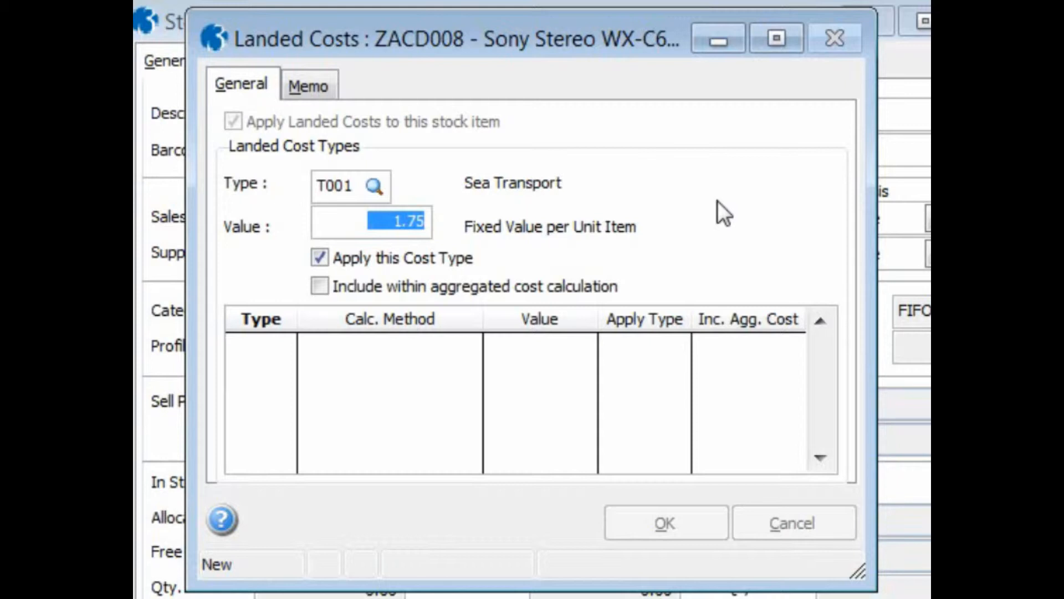
left_click(319, 286)
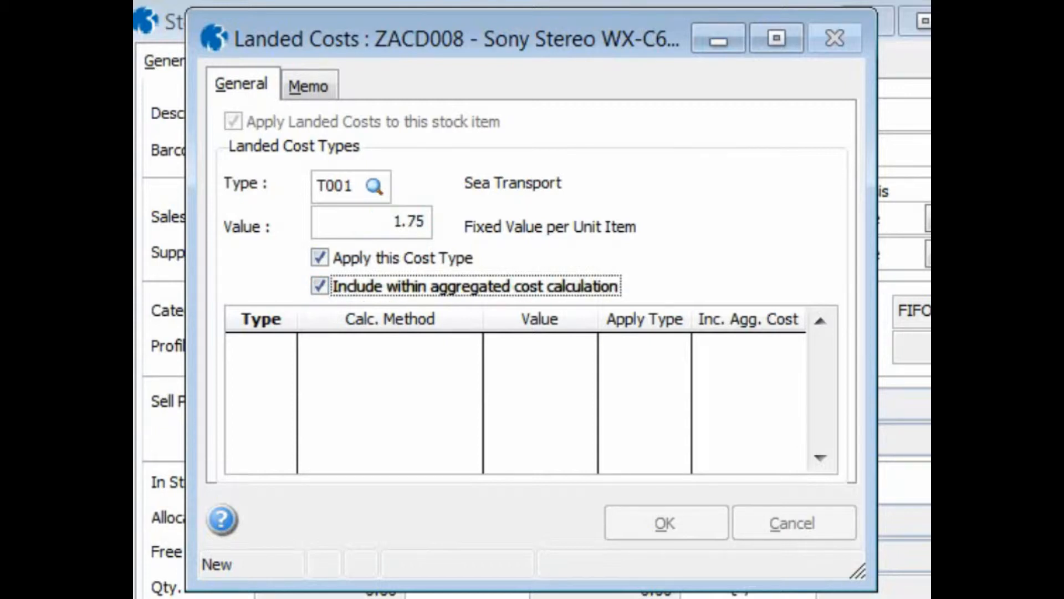
key("Return")
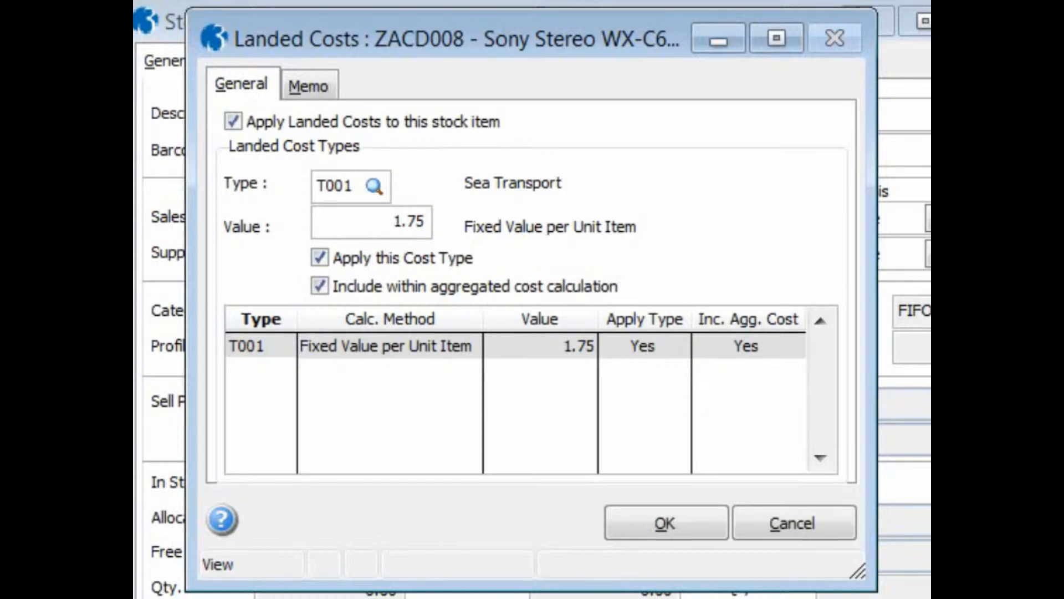
Add the I001 Insurance cost type, included within the aggregated cost calculation, and try to confirm the item's landed costs.
key("ctrl+n")
left_click(375, 187)
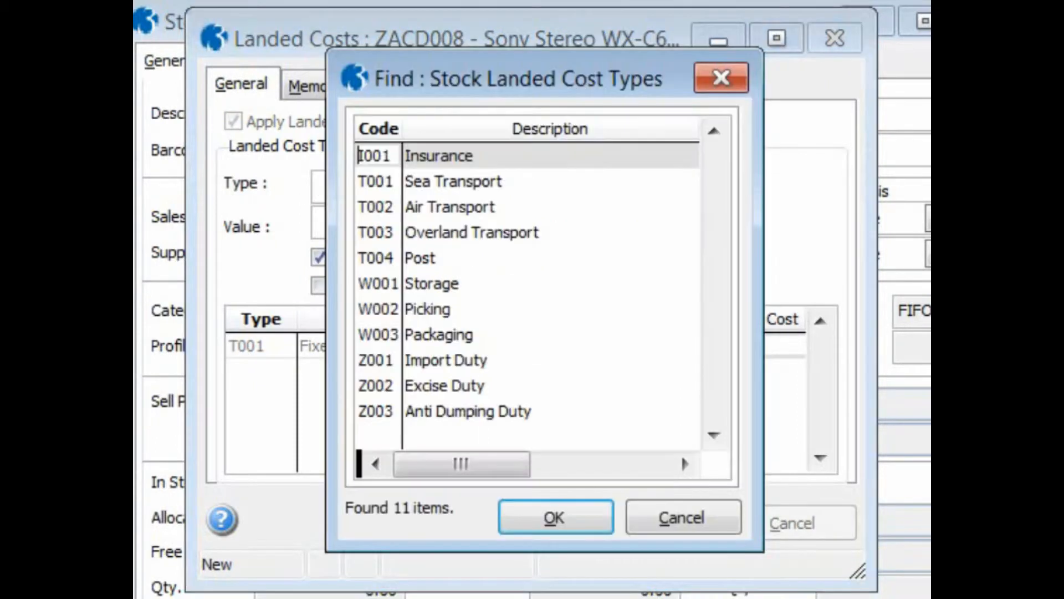
left_click(565, 515)
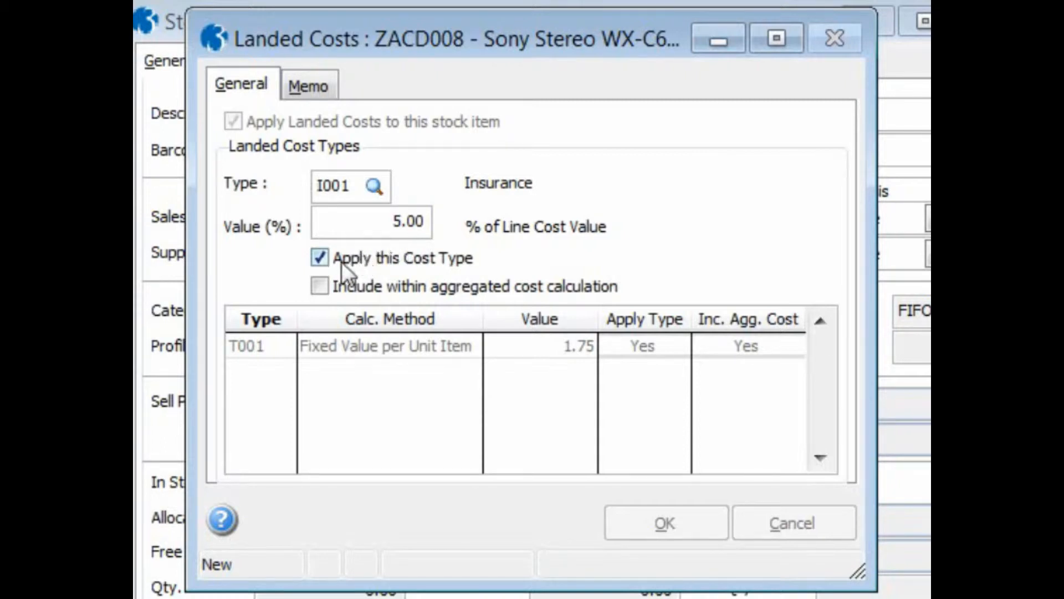
left_click(317, 283)
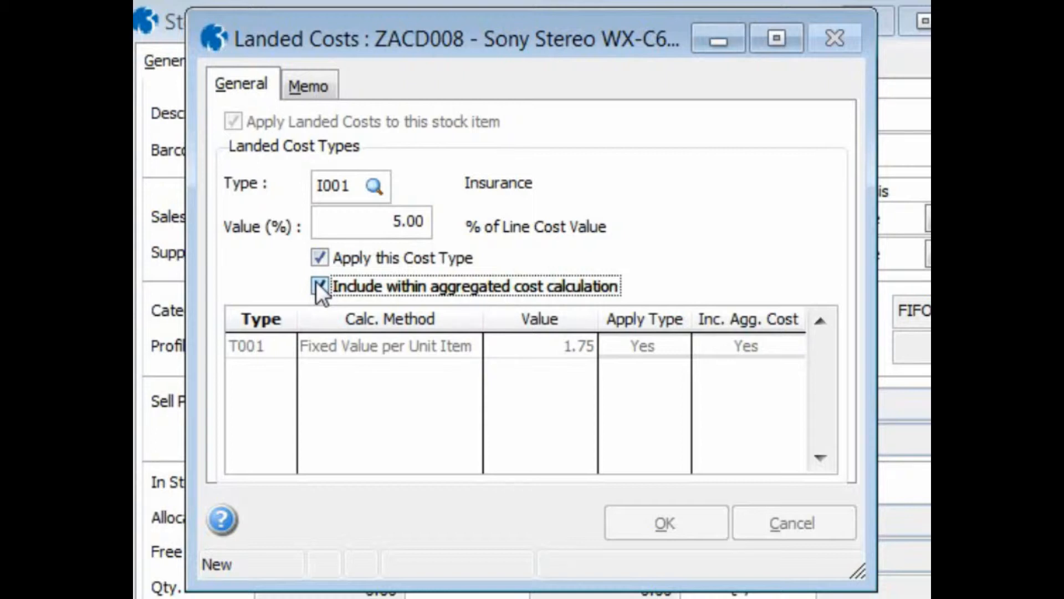
key("ctrl+s")
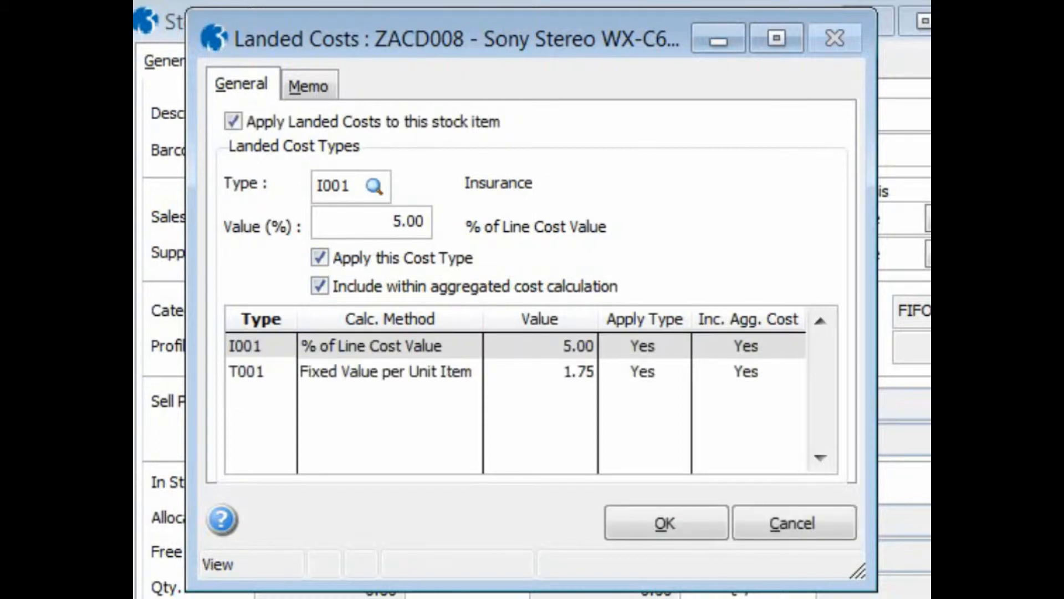
left_click(705, 523)
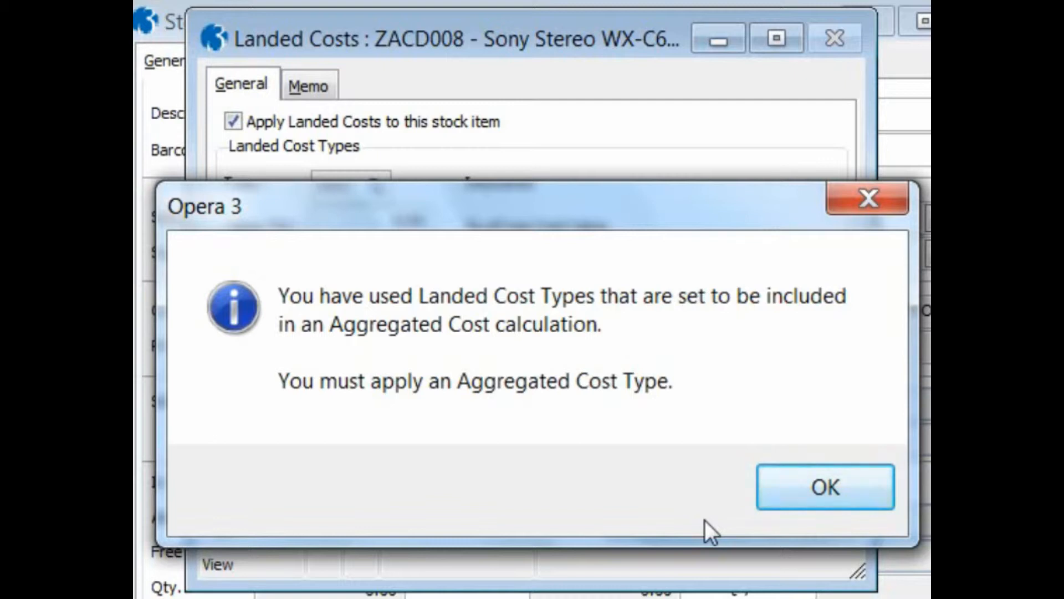
left_click(798, 479)
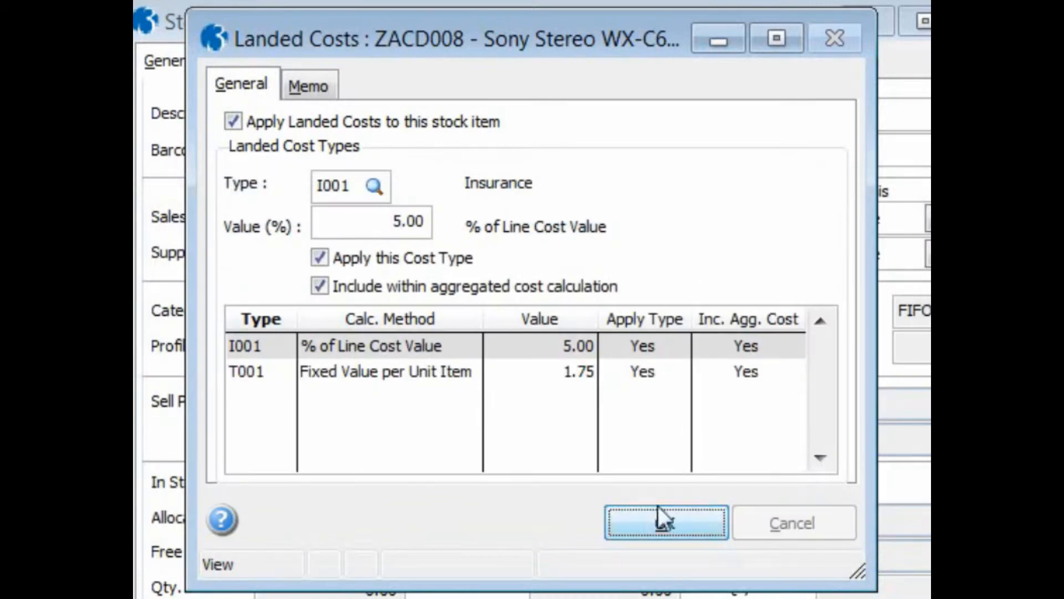
Add the Z003 Anti Dumping Duty cost type to the stock item, confirm the landed costs and close them.
key("ctrl+n")
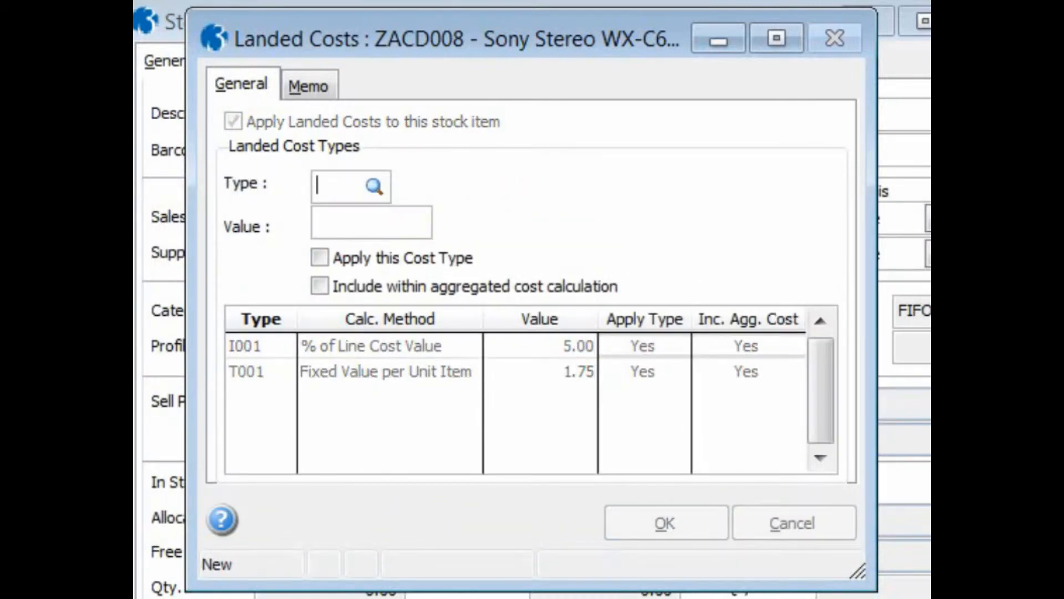
key("Tab")
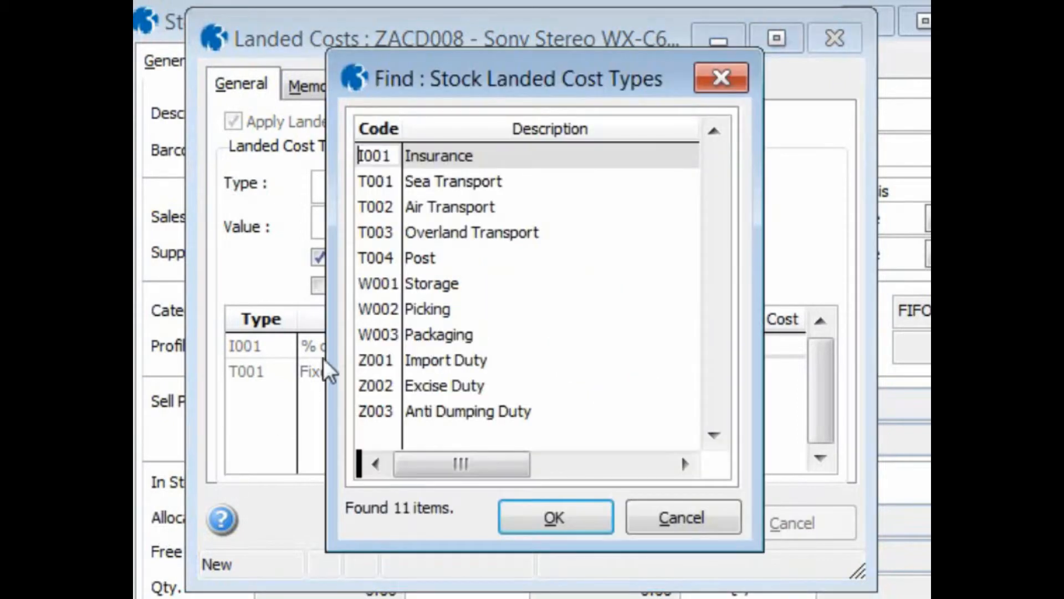
left_click(461, 411)
left_click(523, 521)
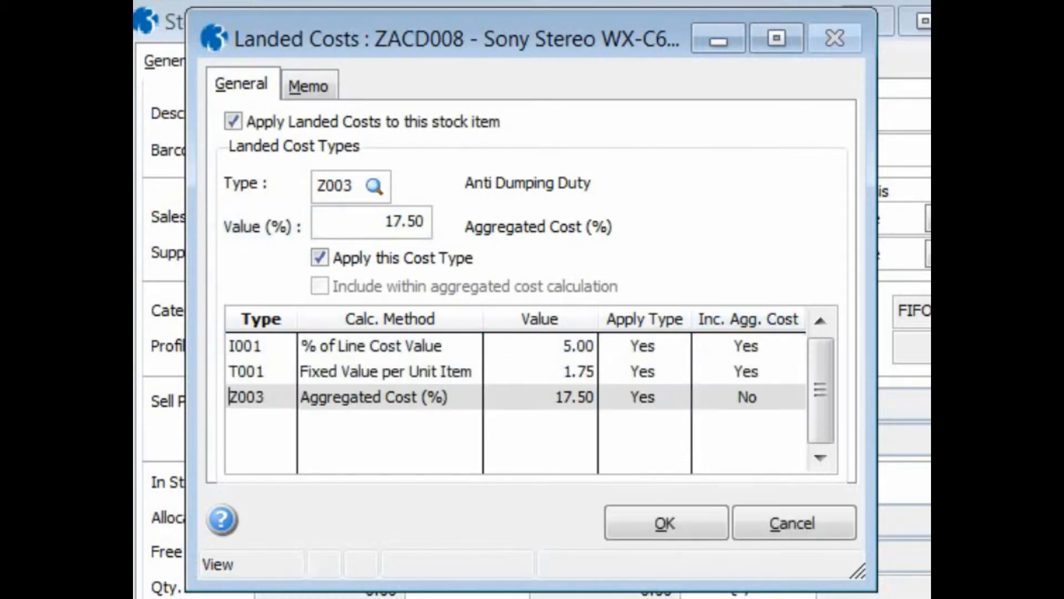
left_click(636, 520)
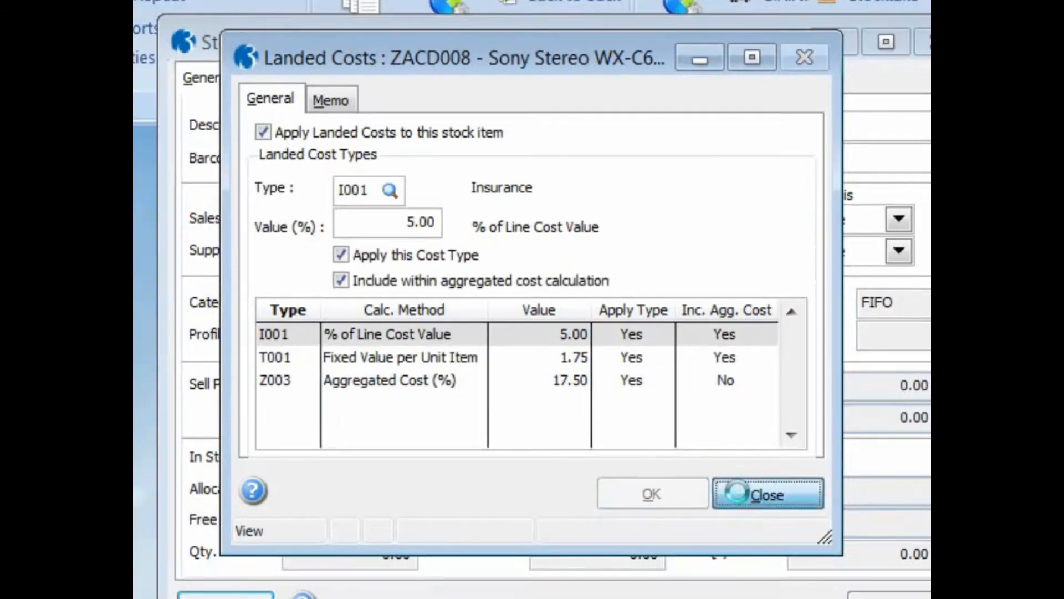
left_click(755, 524)
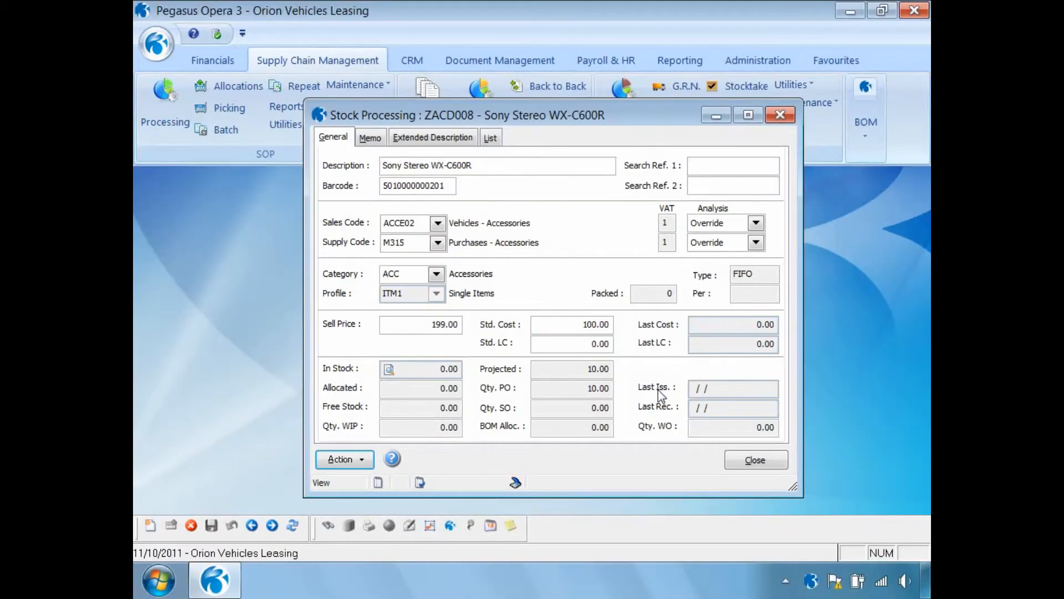
Reopen the landed costs of stock item ZACD008, disable applying landed costs to it, and save the change.
left_click(366, 461)
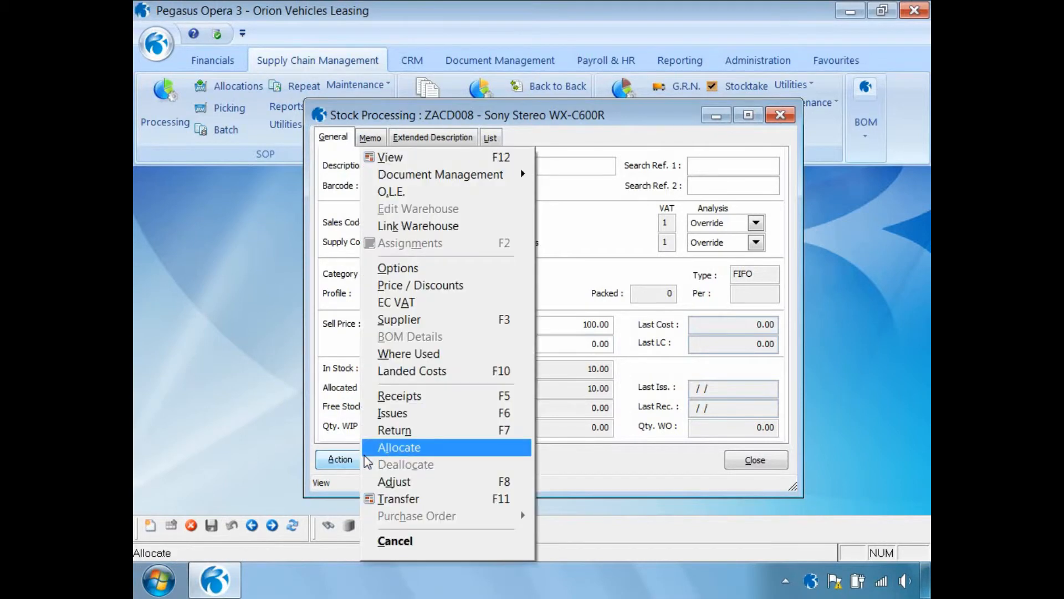
left_click(410, 368)
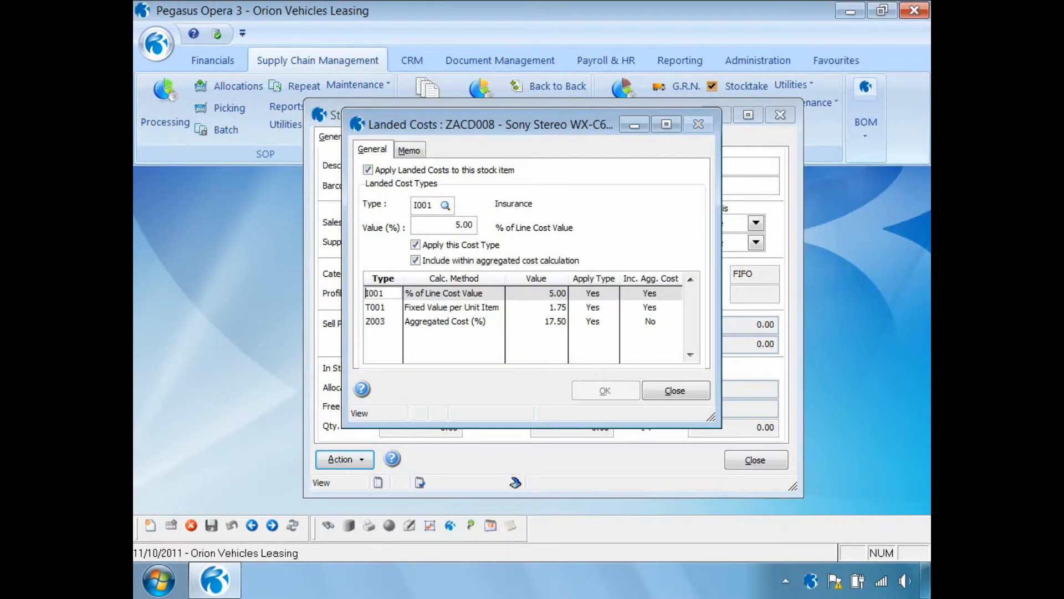
left_click(368, 170)
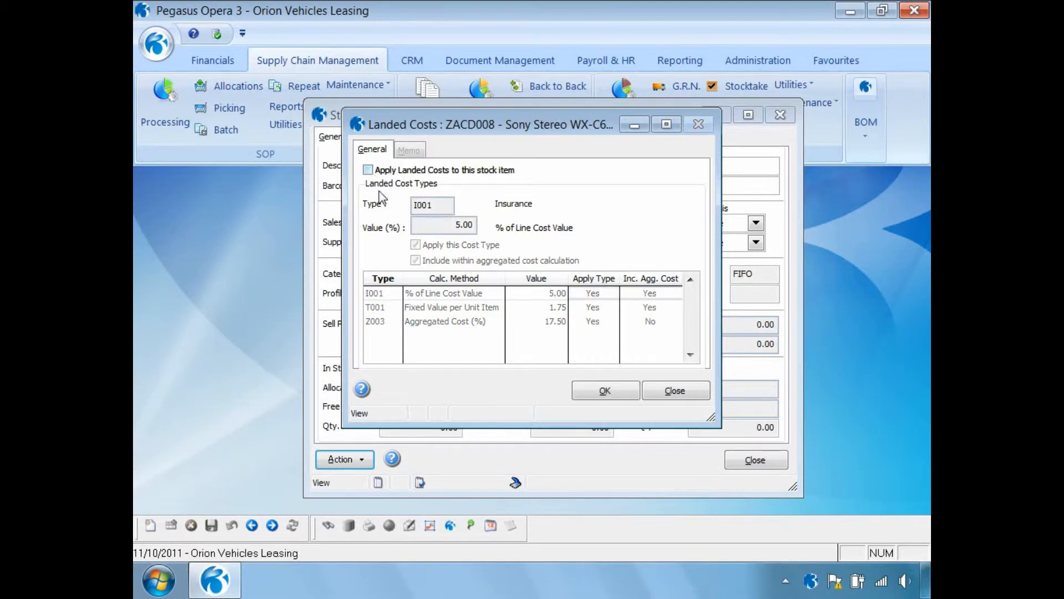
left_click(601, 390)
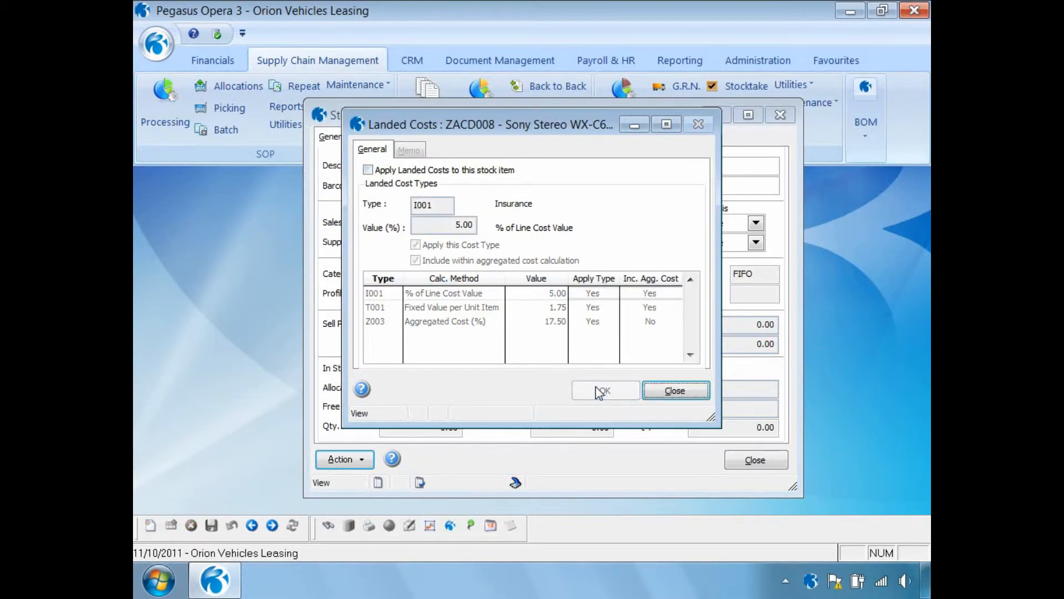
left_click(650, 390)
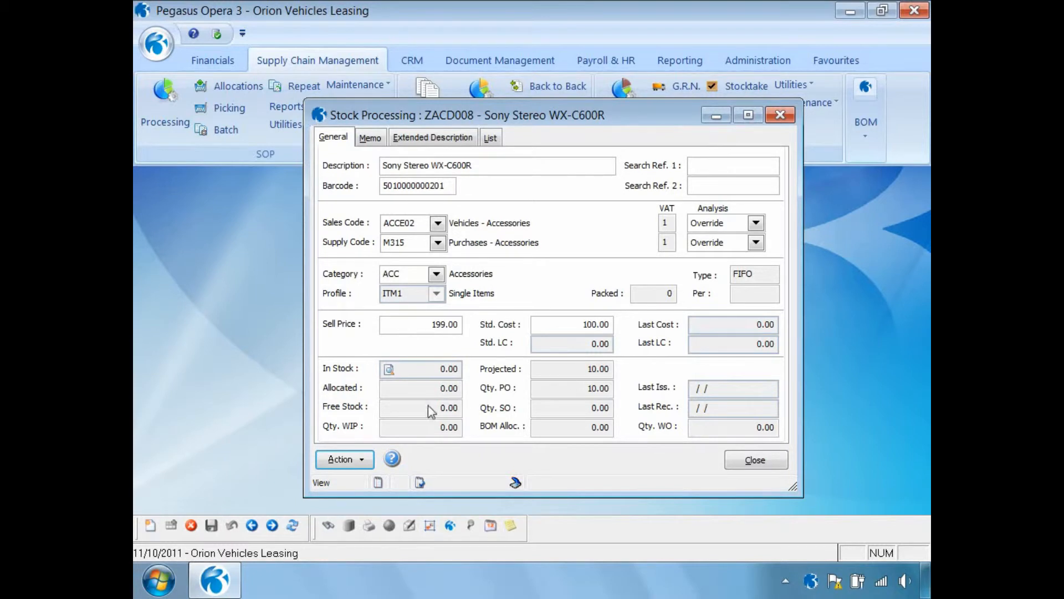
Enable applying landed costs to stock item ZACD008 again, save the setting and close the landed costs.
left_click(363, 461)
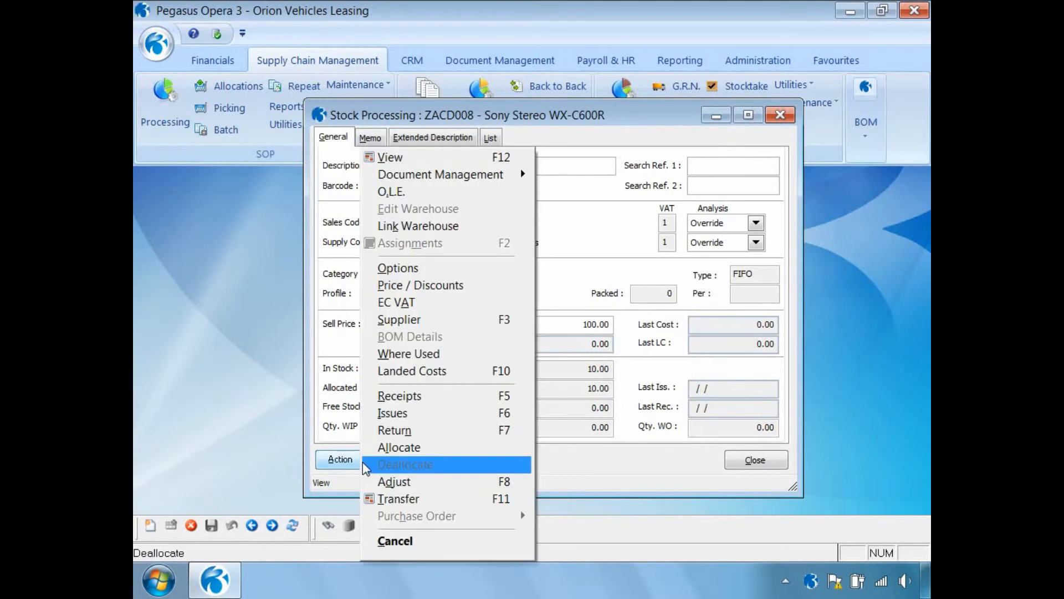
left_click(403, 372)
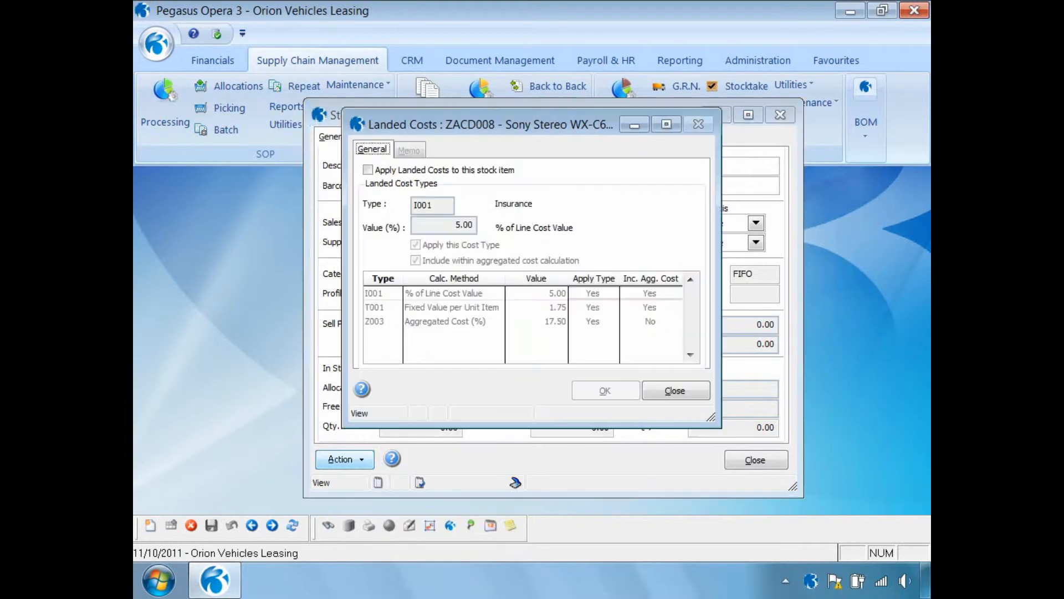
left_click(368, 170)
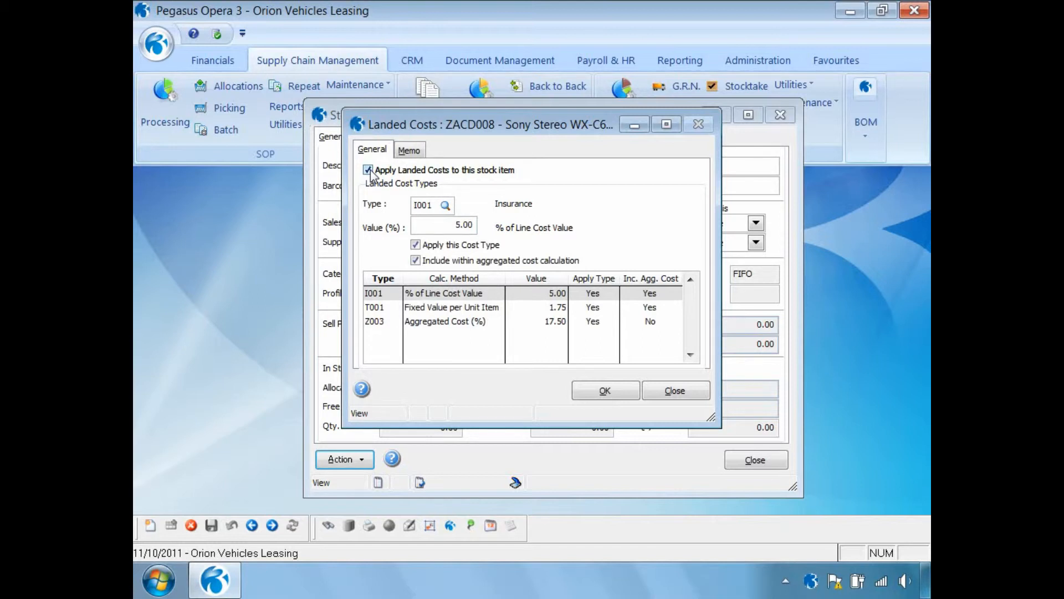
left_click(593, 397)
left_click(661, 392)
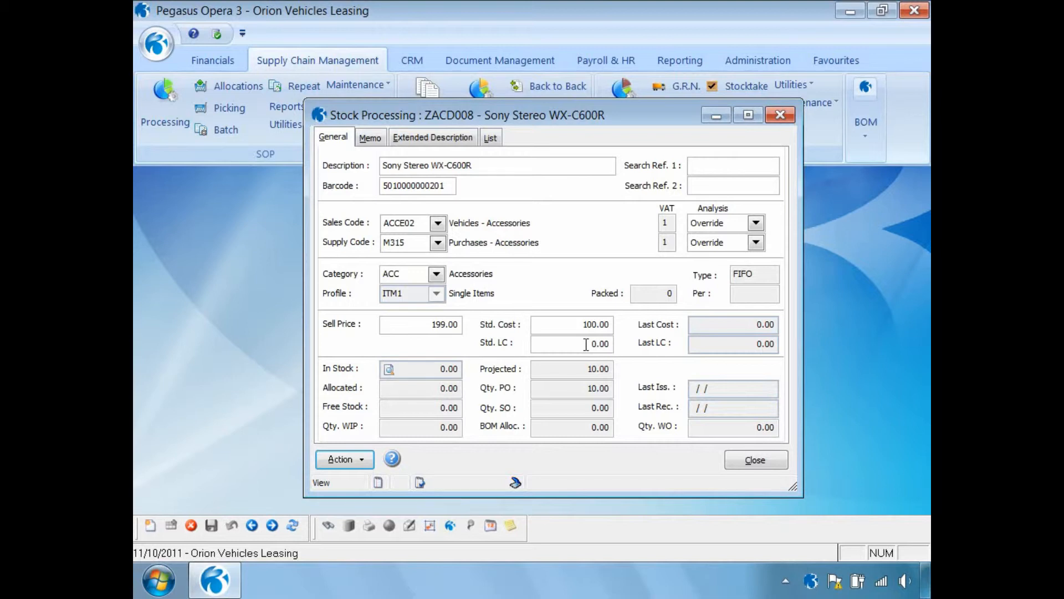
Close the stock item, run Recalculate Landed Costs in Global Price Changes for stock references CMAT044 to ZACD008, and publish the report to screen.
left_click_drag(586, 344, 622, 346)
left_click(754, 460)
left_click(798, 85)
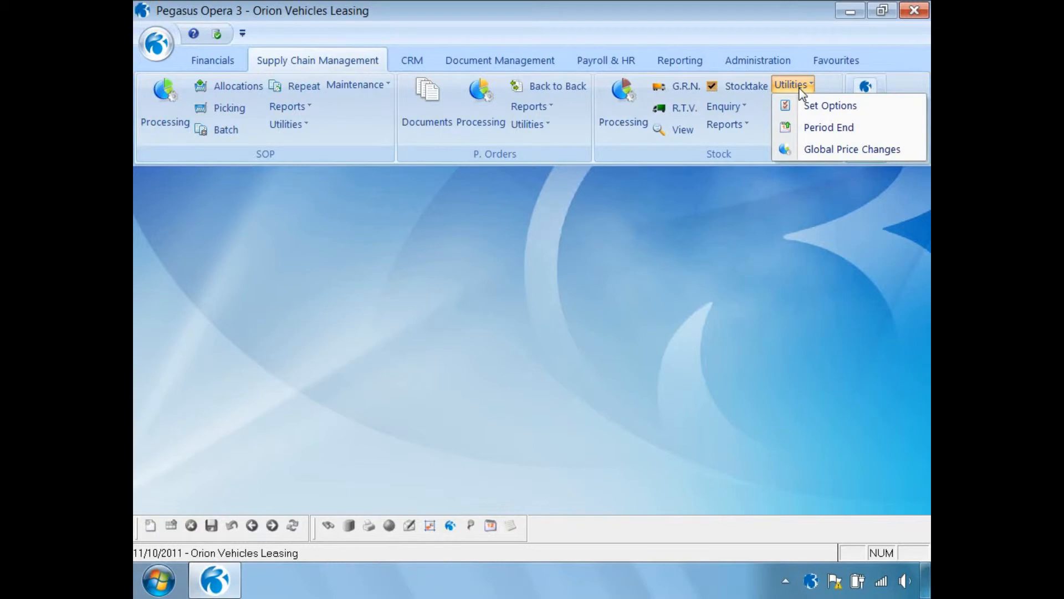
left_click(817, 157)
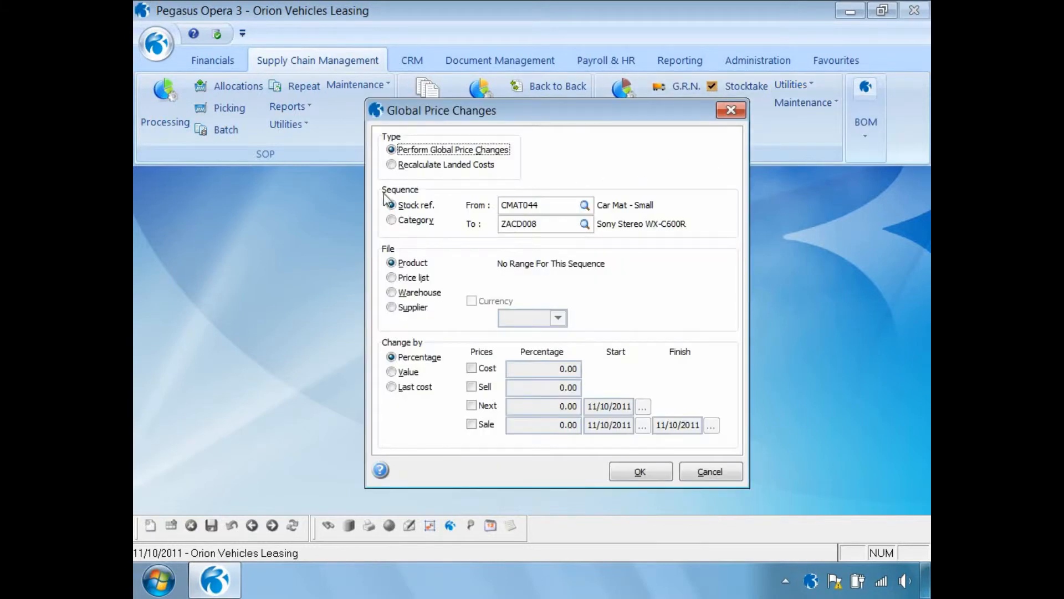
left_click(392, 165)
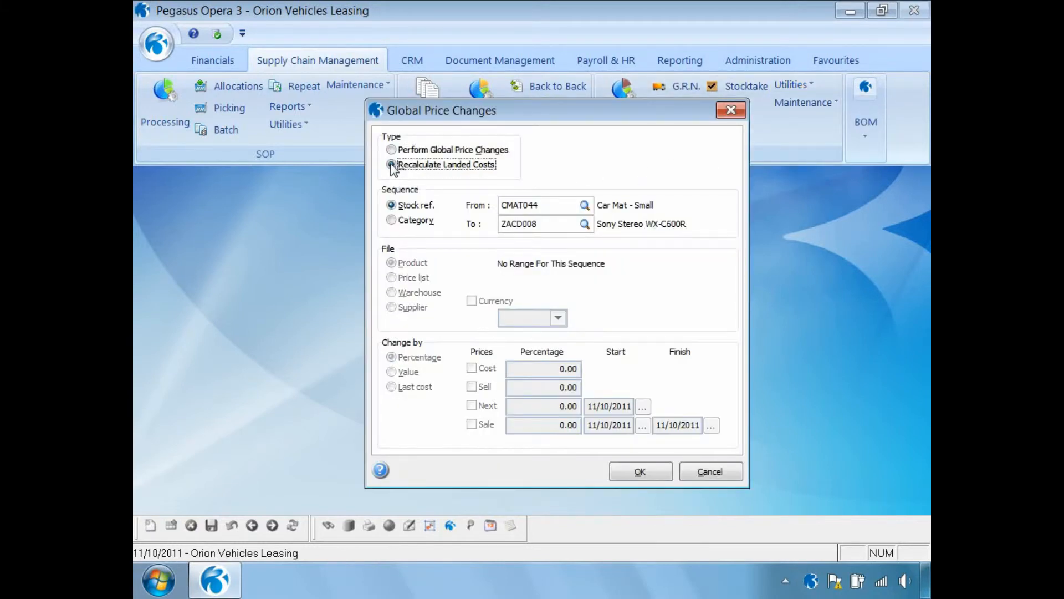
left_click(623, 472)
left_click(571, 355)
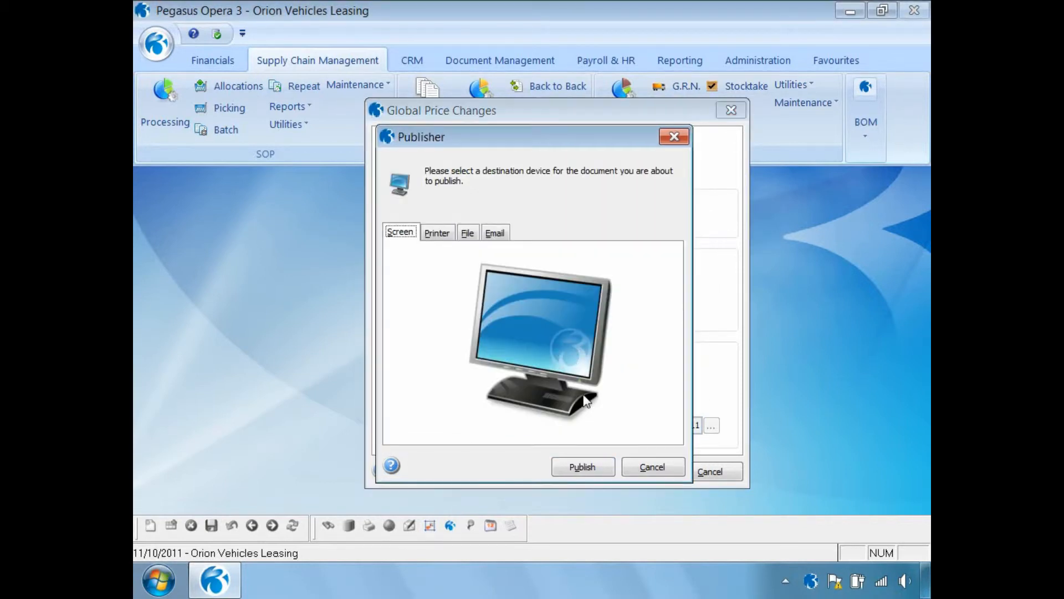
left_click(591, 467)
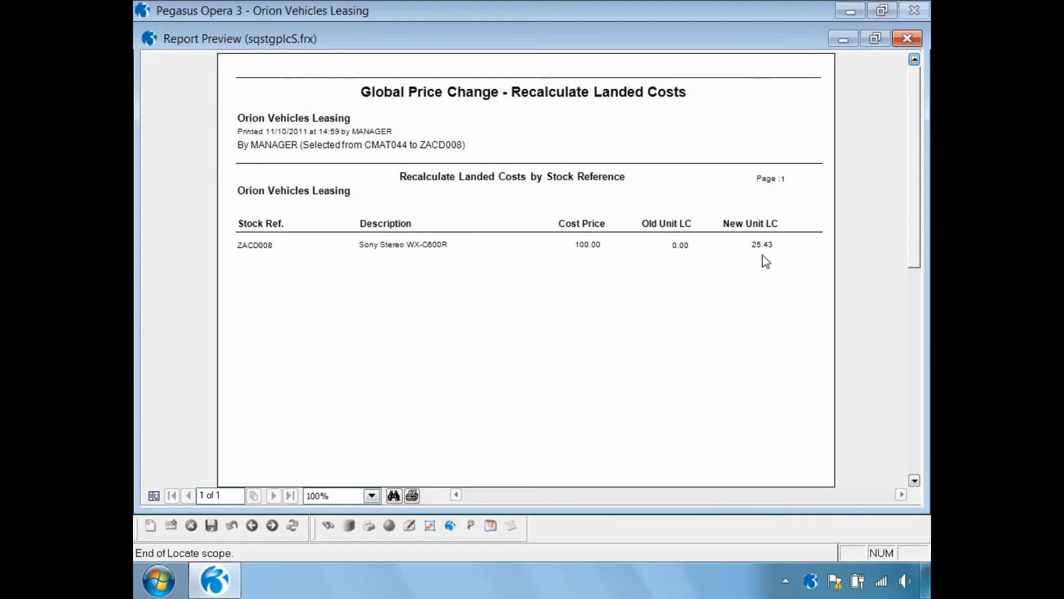
Close the report preview, apply the landed costs recalculation and exit Global Price Changes.
left_click(904, 39)
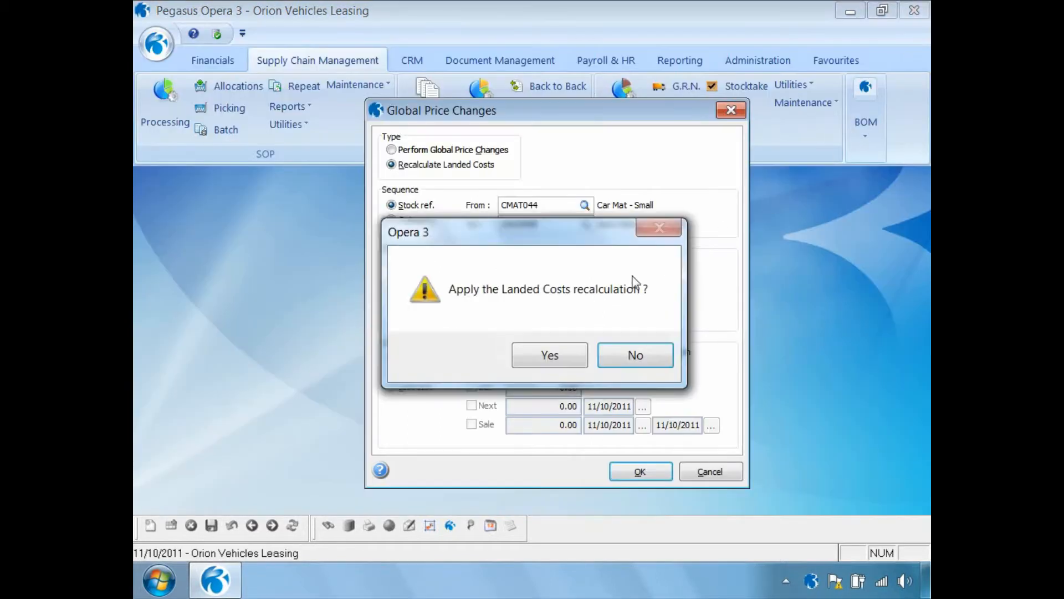
left_click(536, 361)
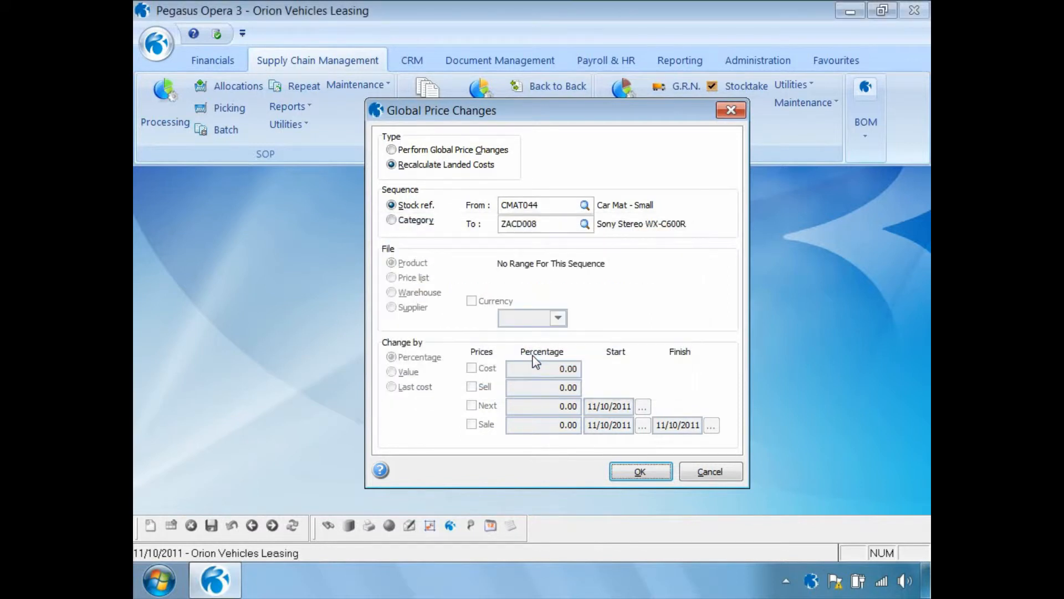
left_click(703, 474)
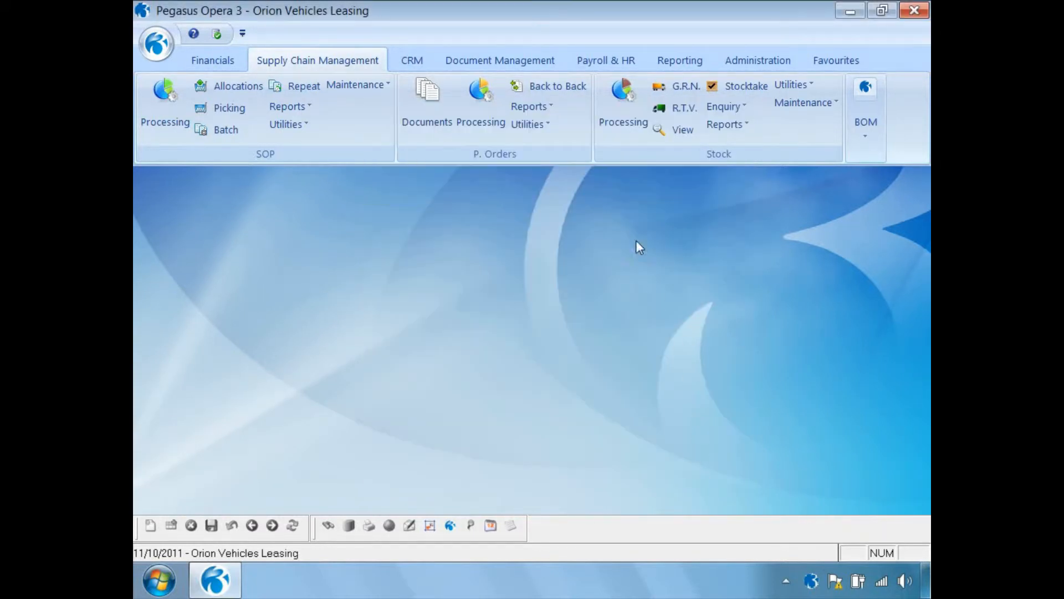
Check the standard landed cost of stock item ZACD008 in Stock Processing, and close the record.
left_click(615, 108)
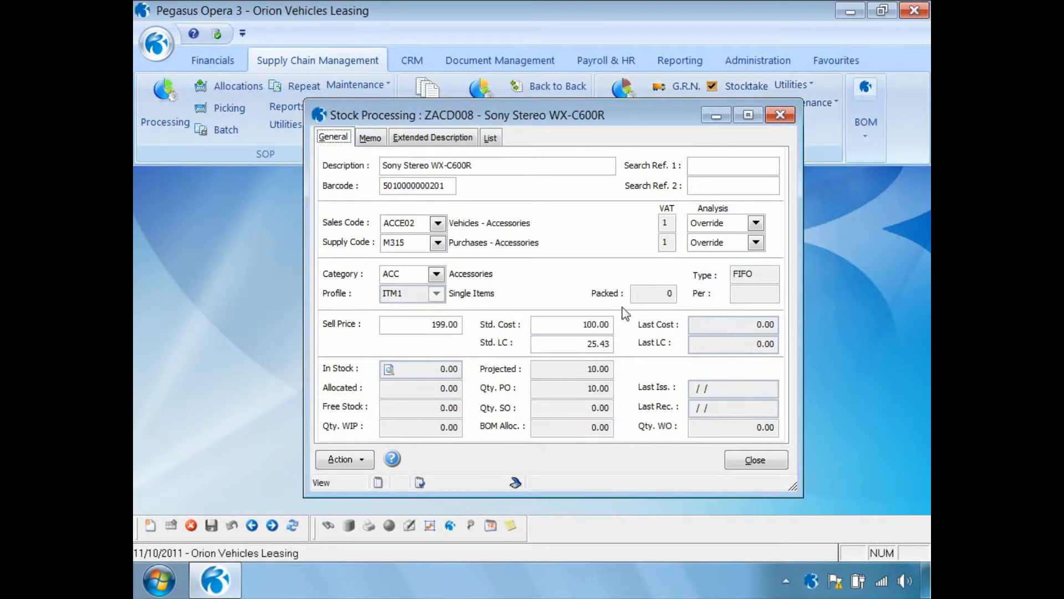
left_click(585, 345)
left_click(747, 461)
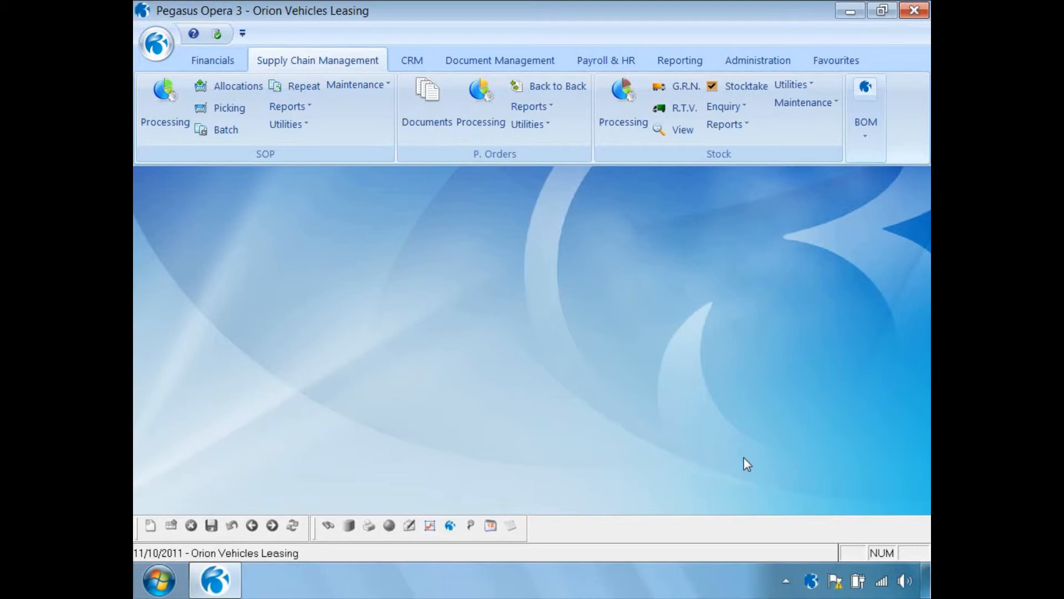
Start a purchase order receipt with the order's PO number, warehouse MAIN, reference REF500 and shipping reference SR1000.
left_click(480, 105)
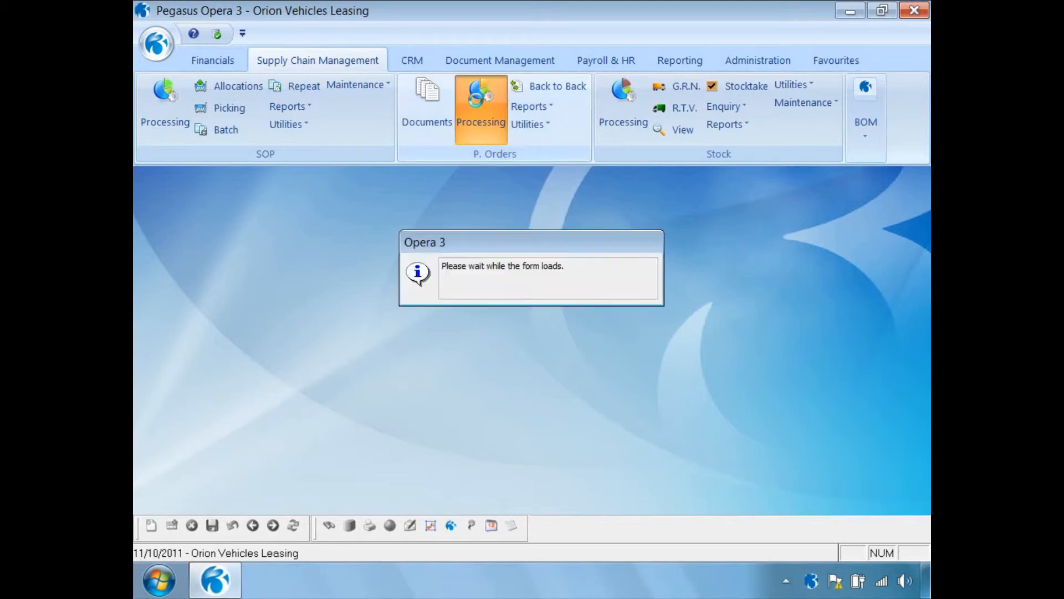
left_click(350, 459)
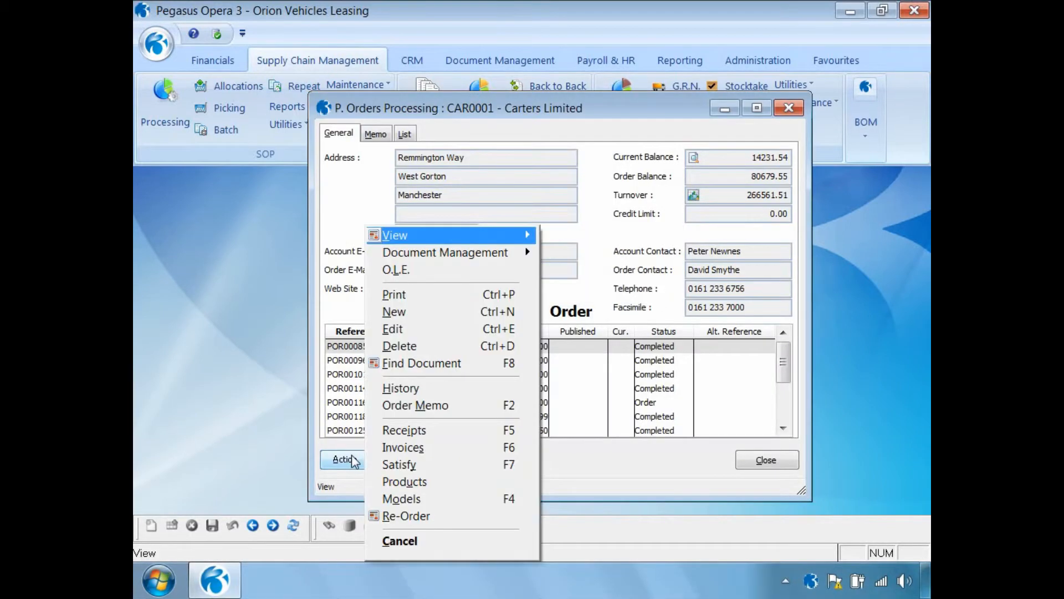
left_click(388, 430)
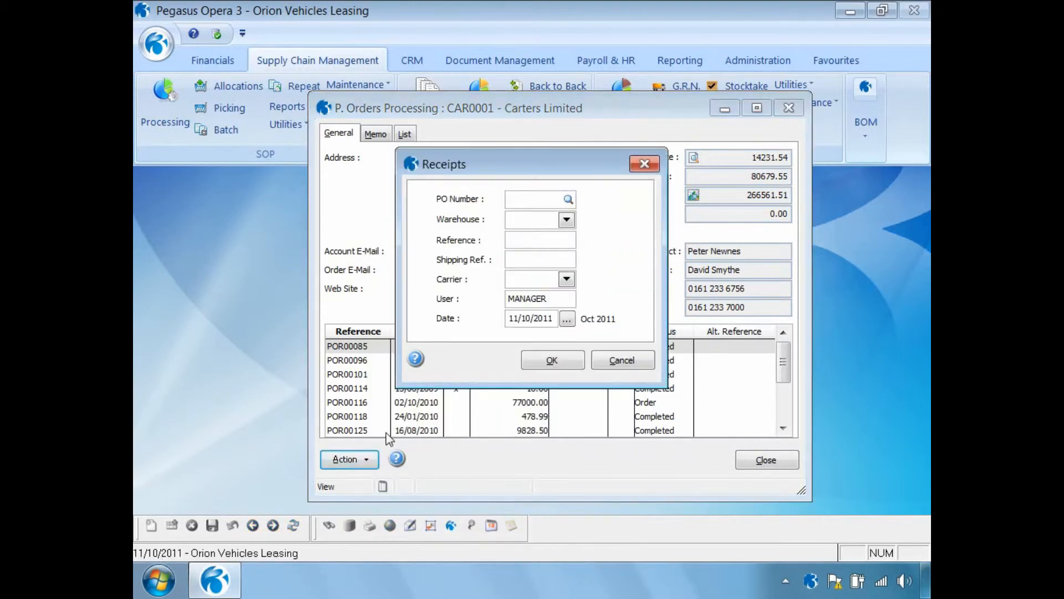
double_click(302, 256)
type("REF500")
key("Tab")
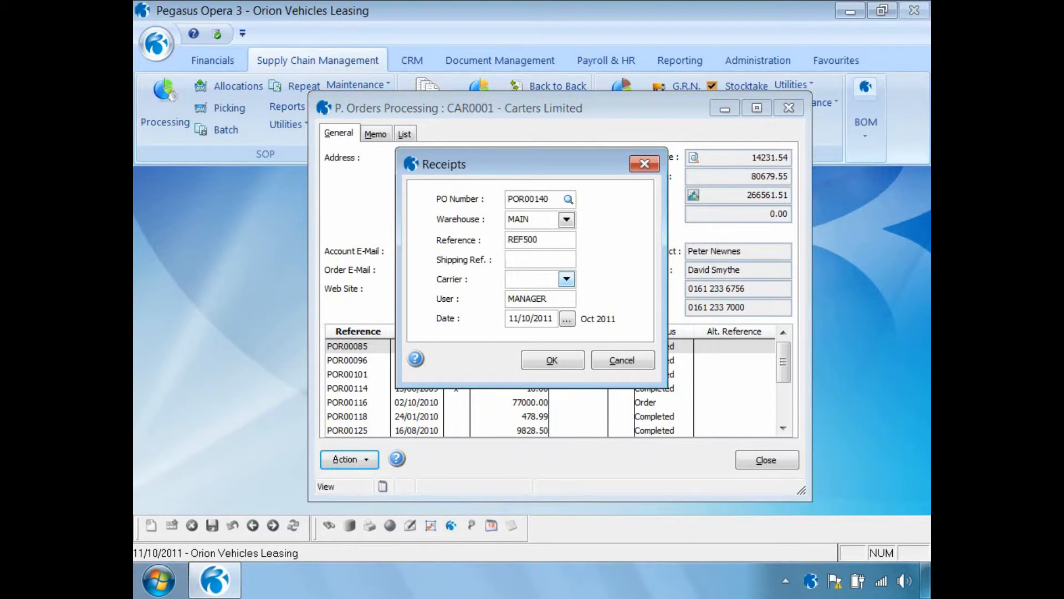
type("SR1000")
left_click(552, 360)
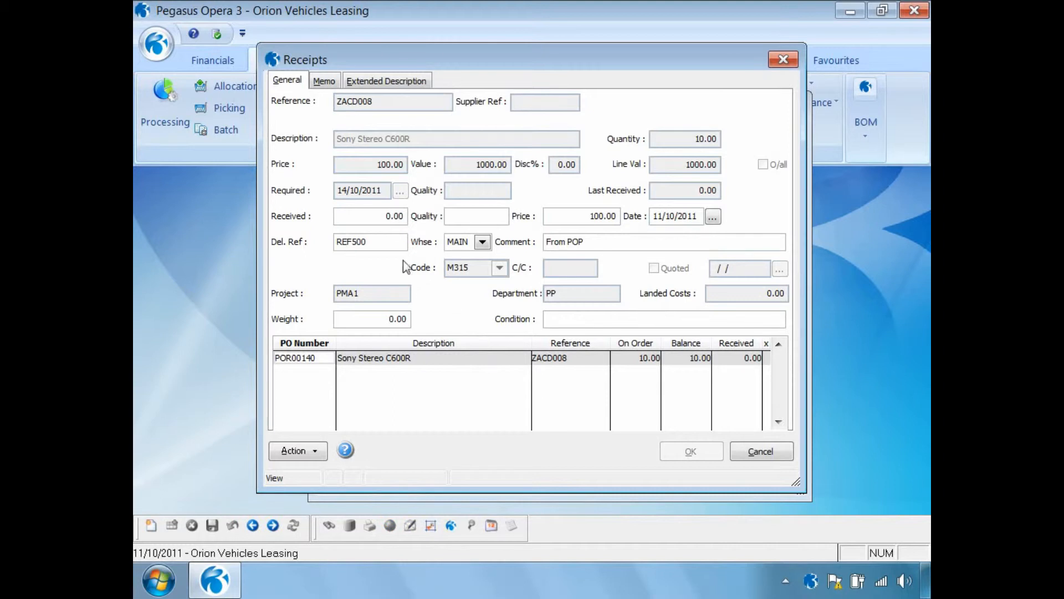
Set the received quantity of the ZACD008 receipt line to 10.
left_click(382, 217)
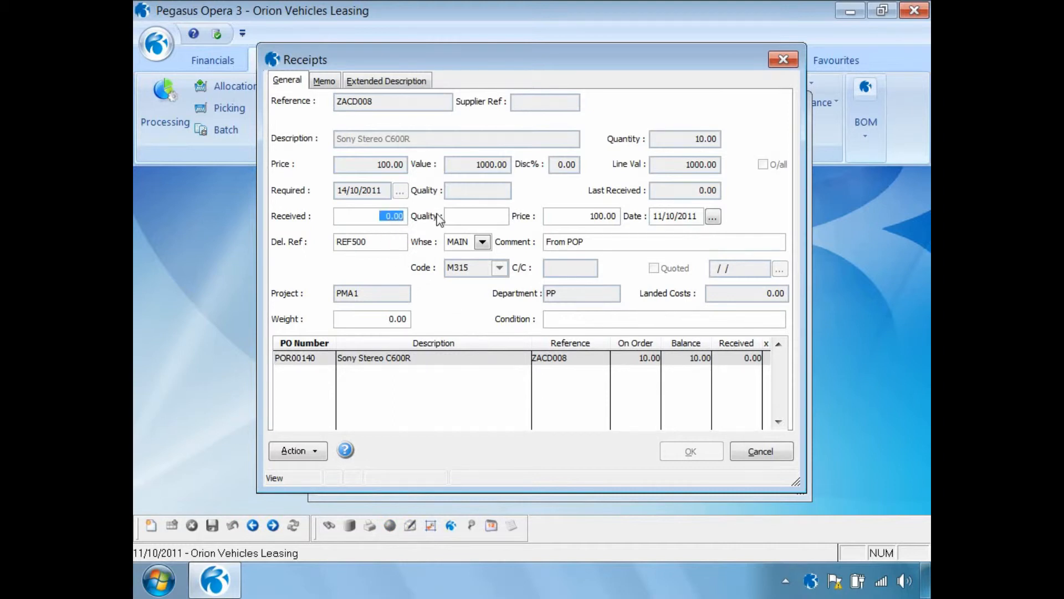
type("10")
key("Tab")
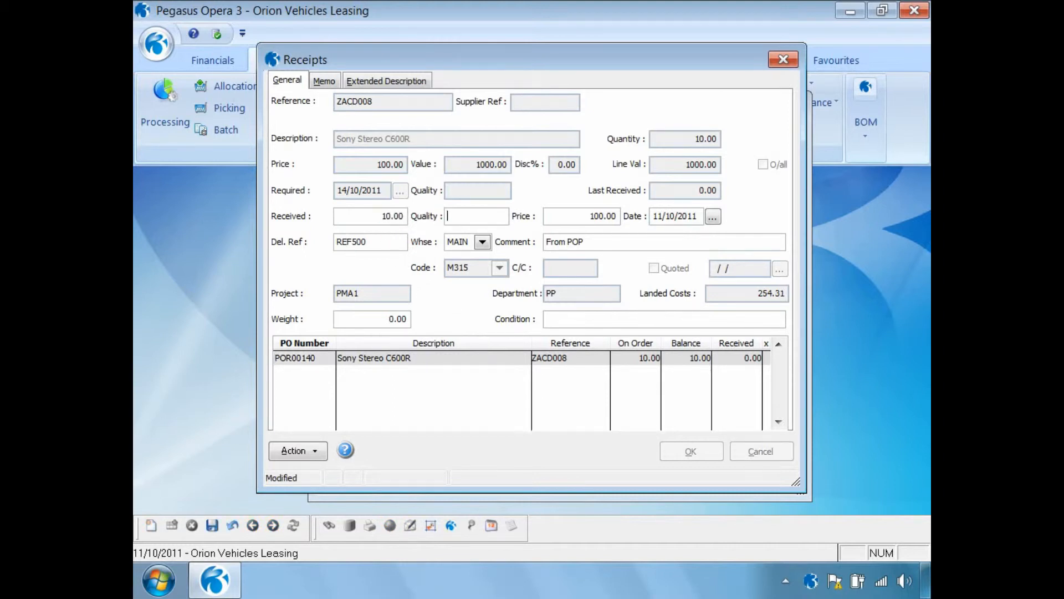
left_click(582, 215)
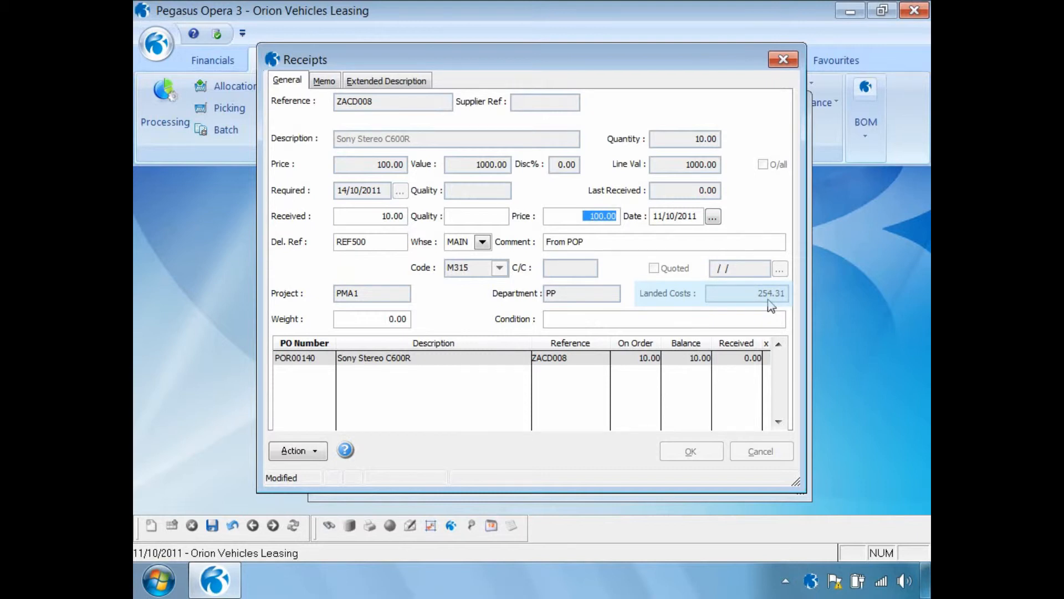
Override the ZACD008 receipt line's landed costs so that the Insurance cost type I001 is not applied.
left_click(314, 455)
mouse_move(345, 514)
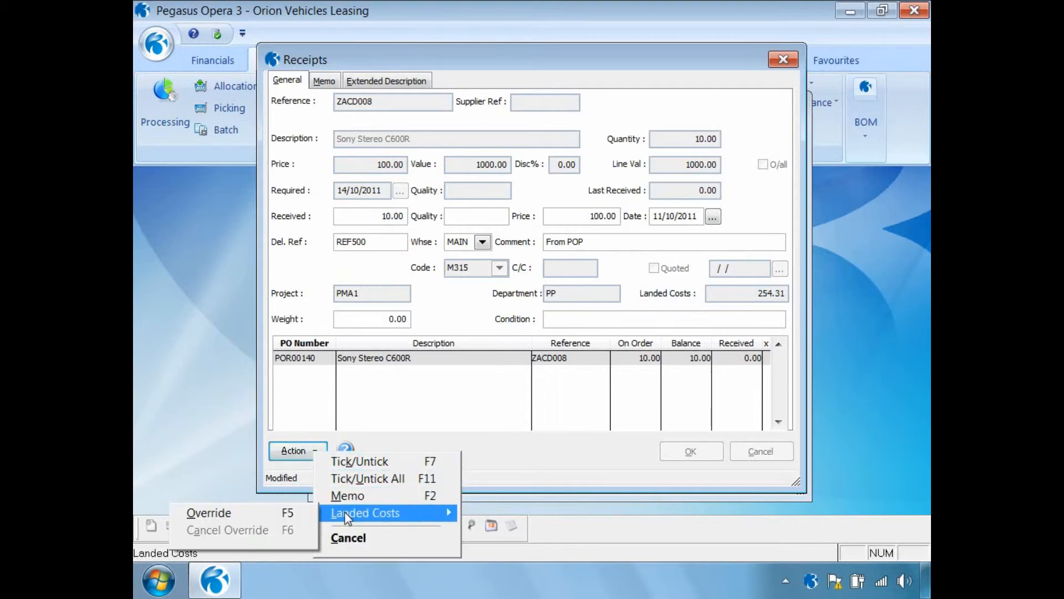
left_click(263, 512)
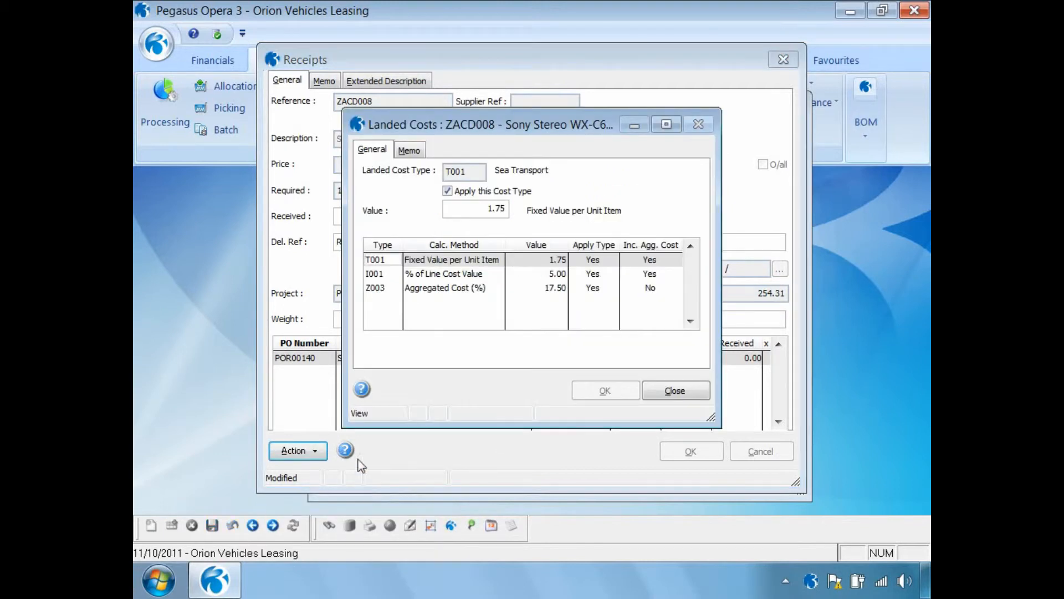
left_click(384, 276)
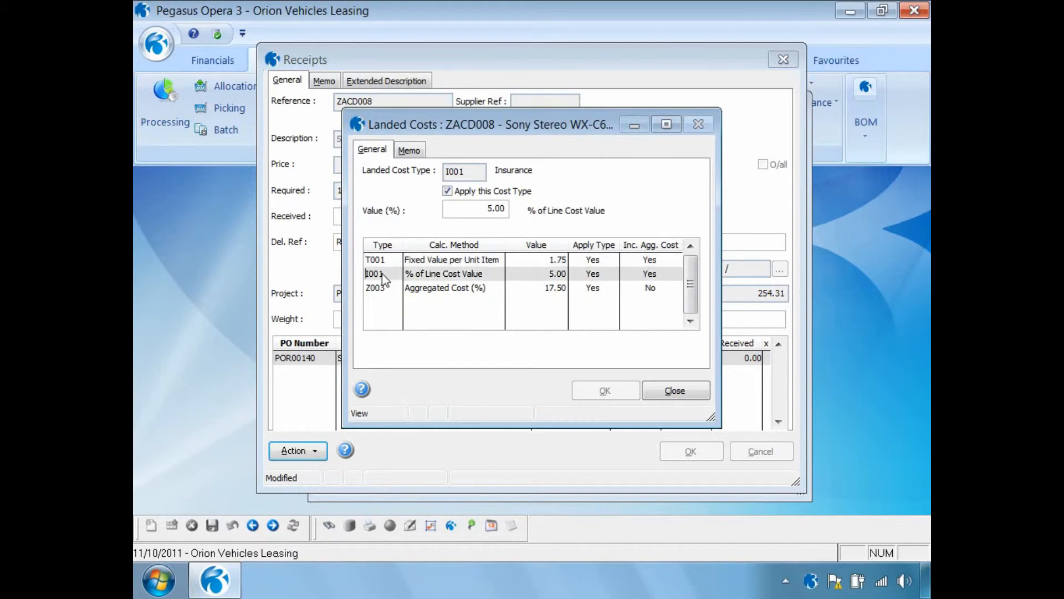
left_click(450, 194)
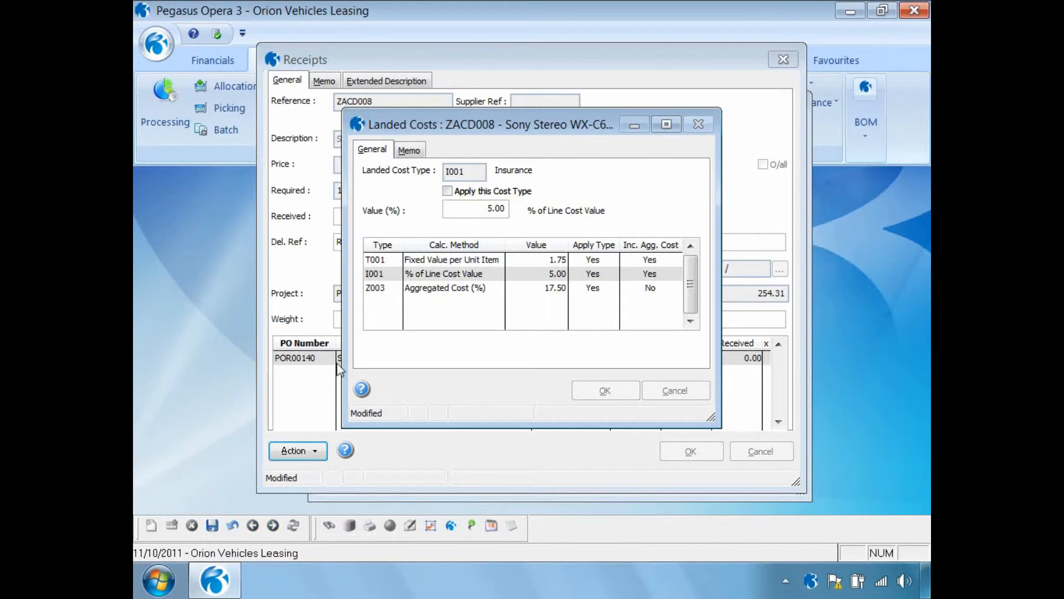
left_click(212, 525)
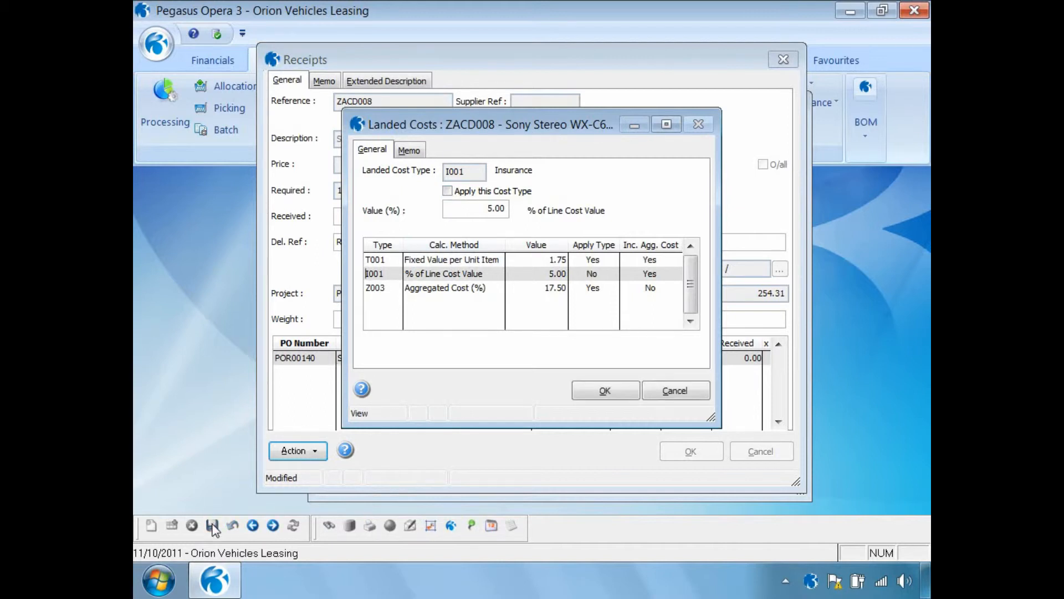
left_click(605, 391)
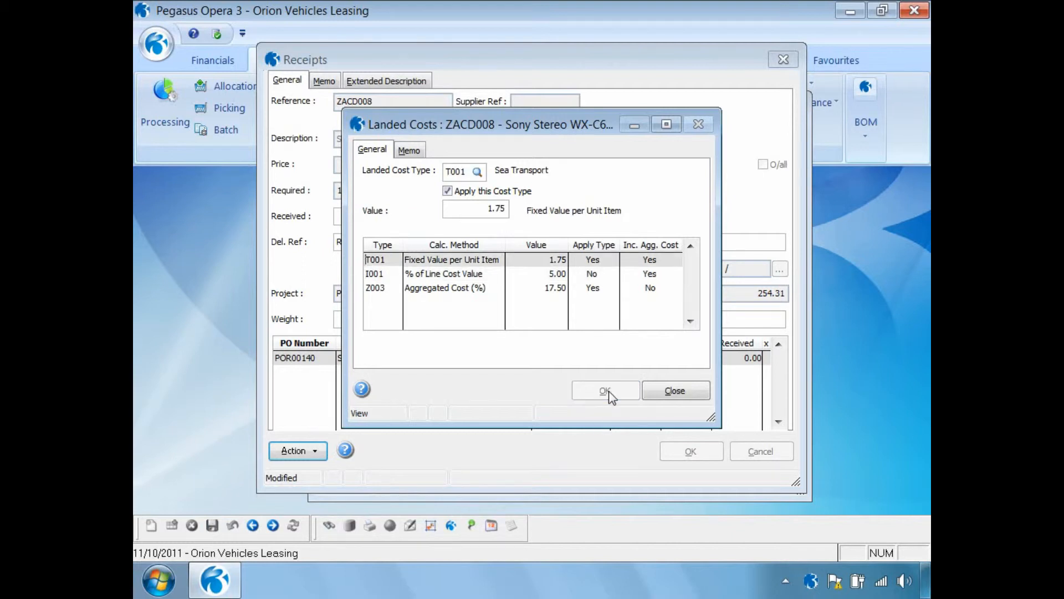
left_click(650, 391)
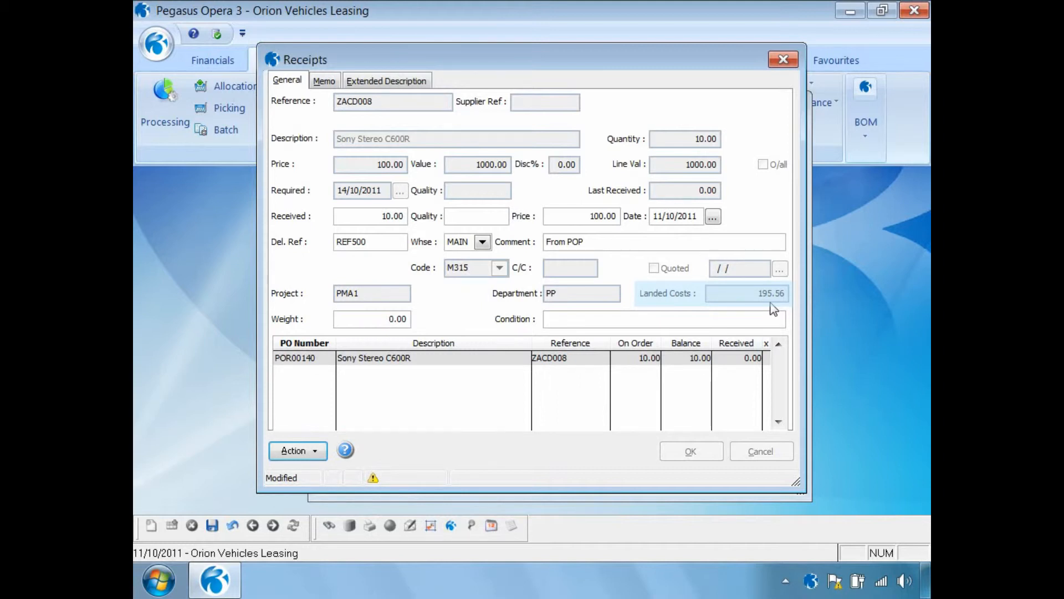
Cancel the landed costs override on the ZACD008 receipt line.
left_click(315, 452)
mouse_move(332, 512)
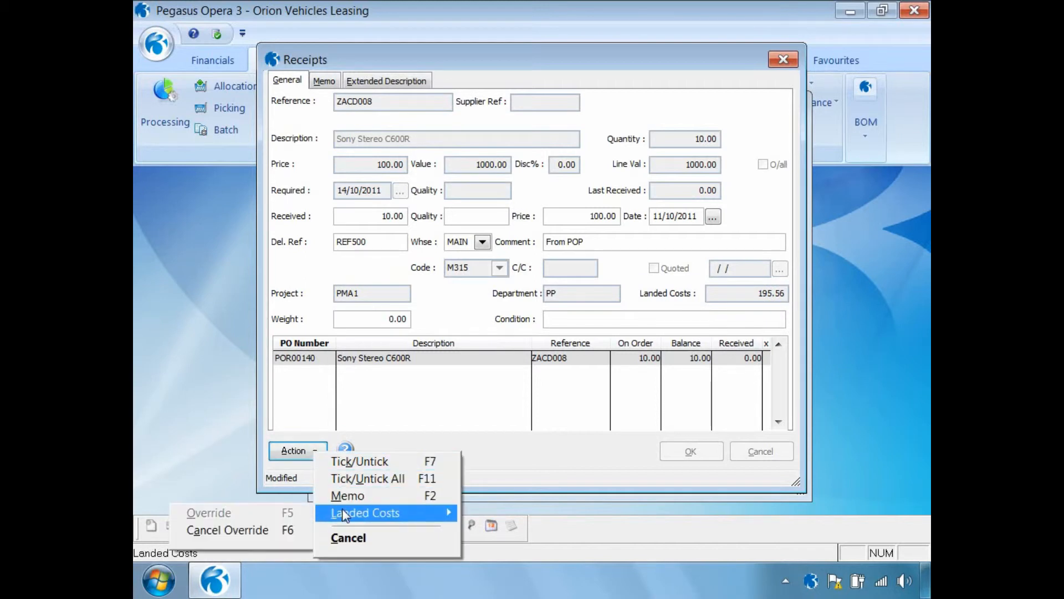
left_click(265, 534)
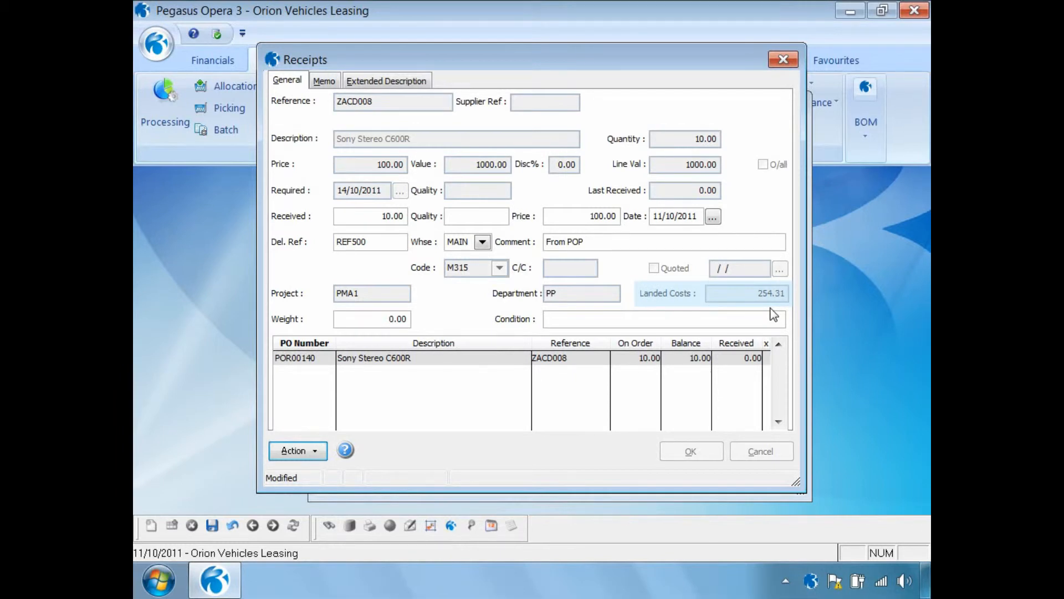
Save the receipt line, complete the purchase order receipt and close purchase order processing.
left_click(212, 525)
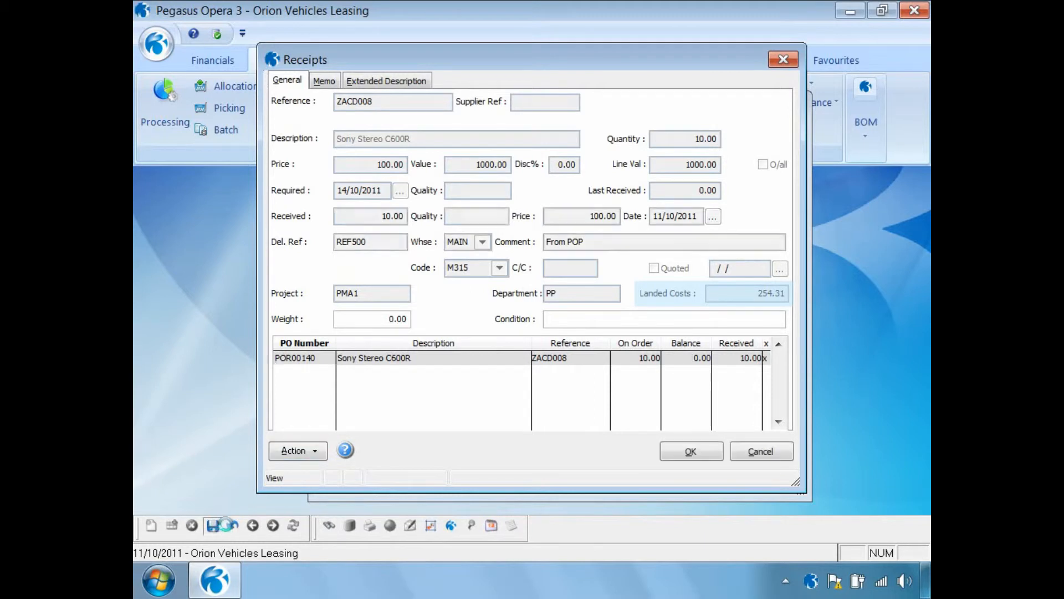
left_click(683, 453)
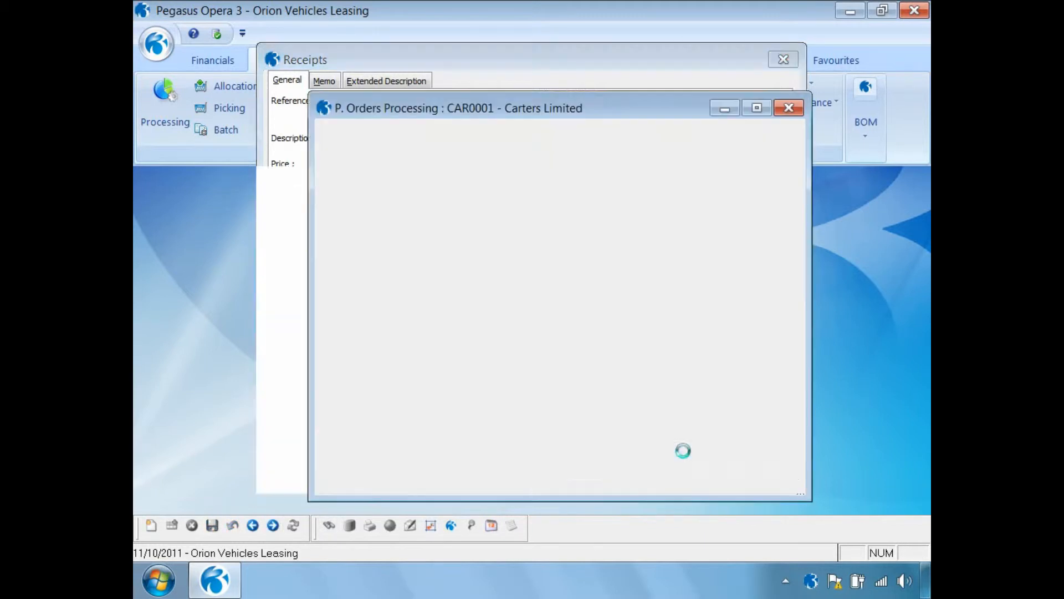
left_click(506, 353)
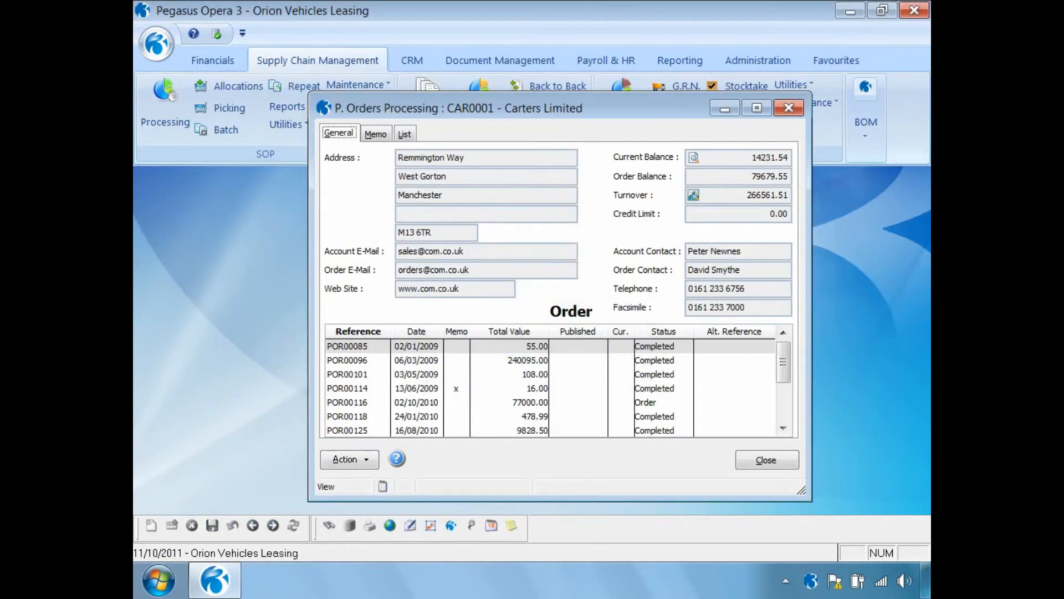
left_click(771, 464)
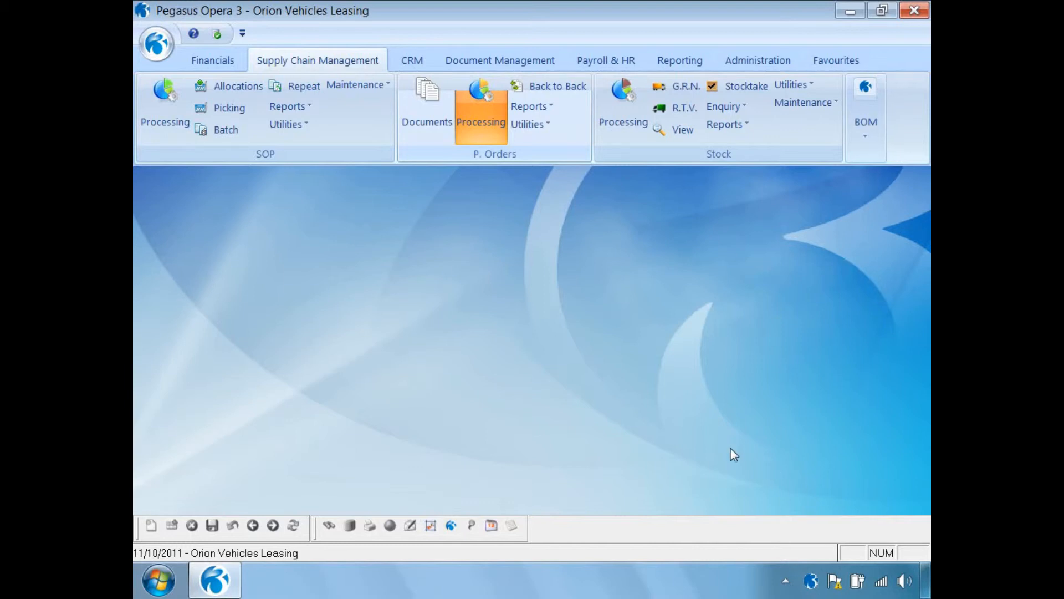
Open the Nominal View in Financials and set its range from 2011 period 10 to 2011 period 10.
left_click(214, 62)
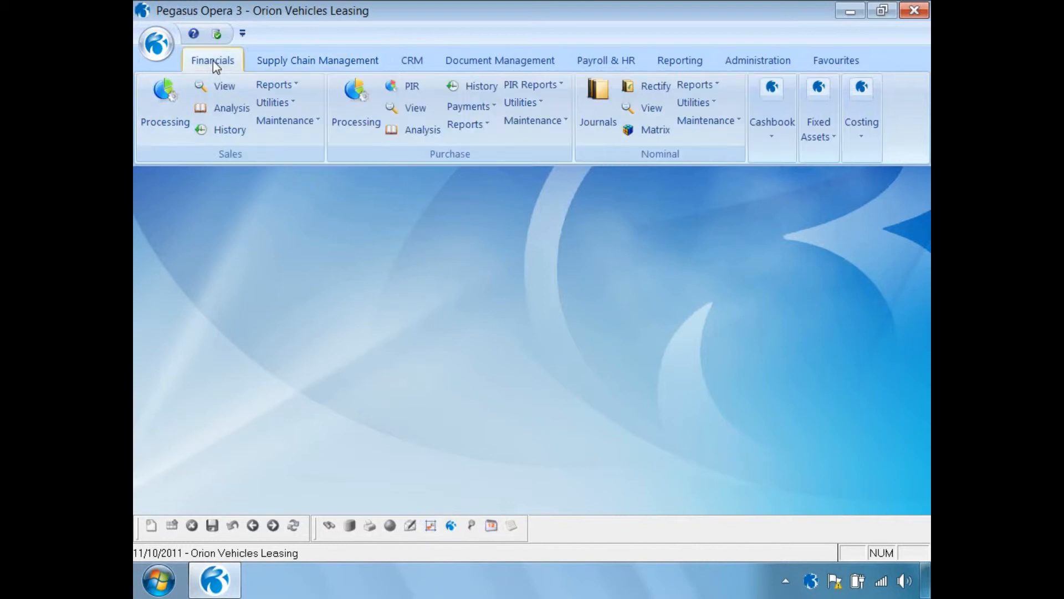
left_click(644, 108)
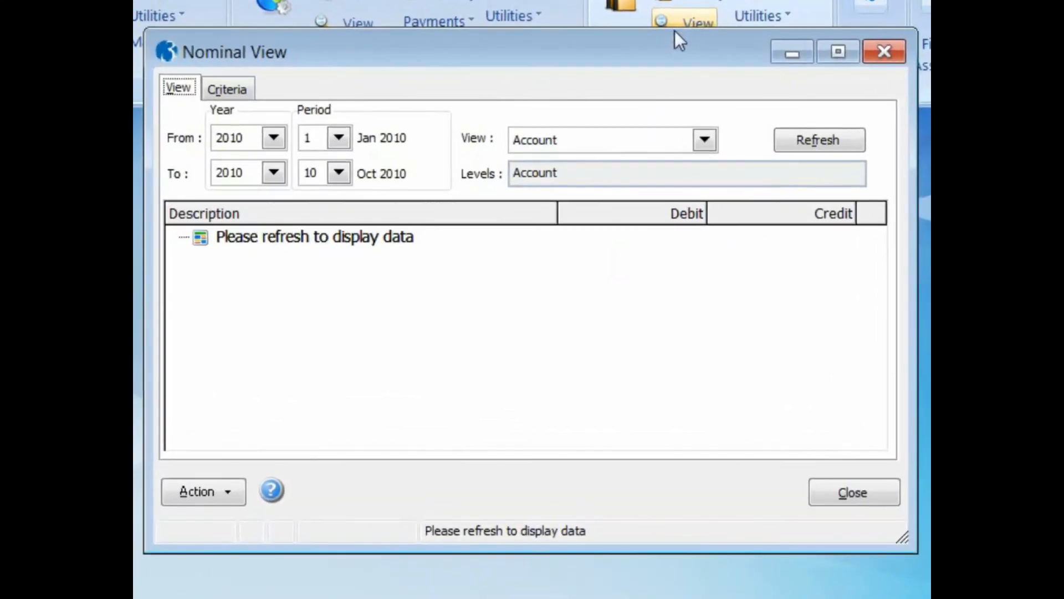
left_click(323, 196)
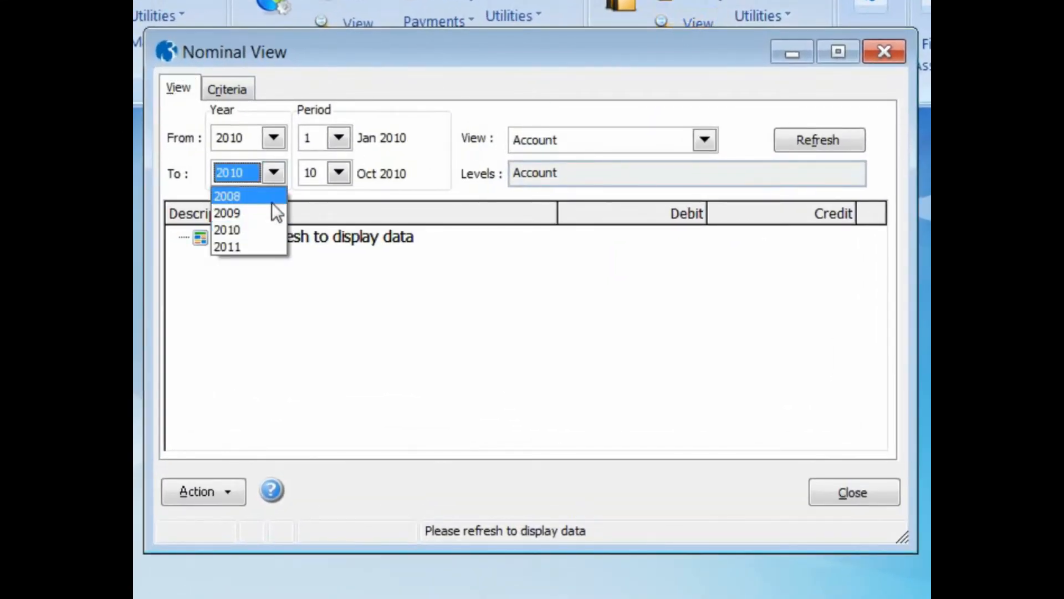
left_click(258, 248)
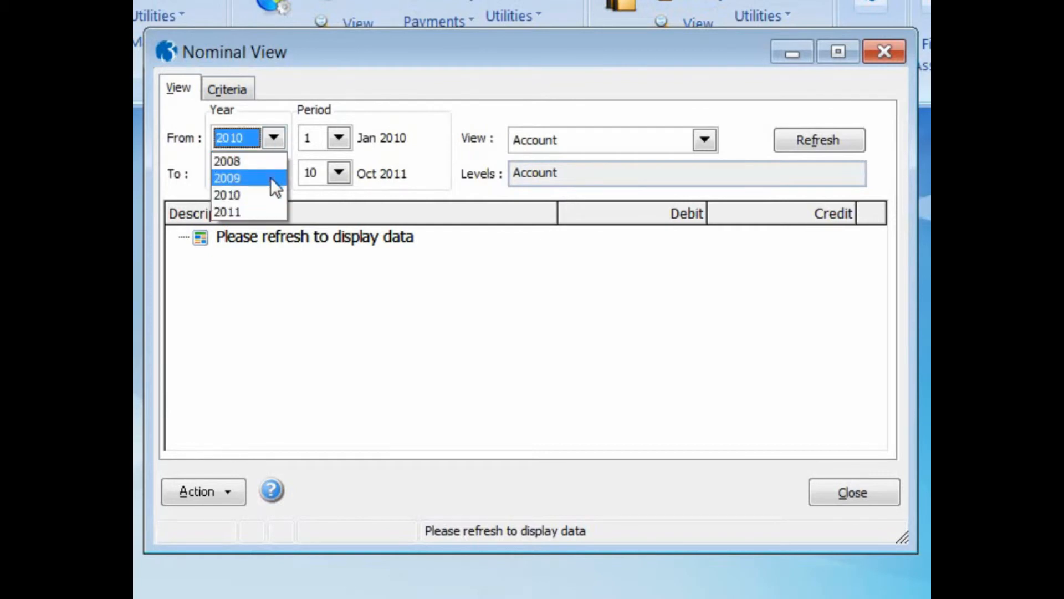
left_click(240, 210)
left_click(344, 140)
scroll(344, 247, "down", 1)
left_click(311, 262)
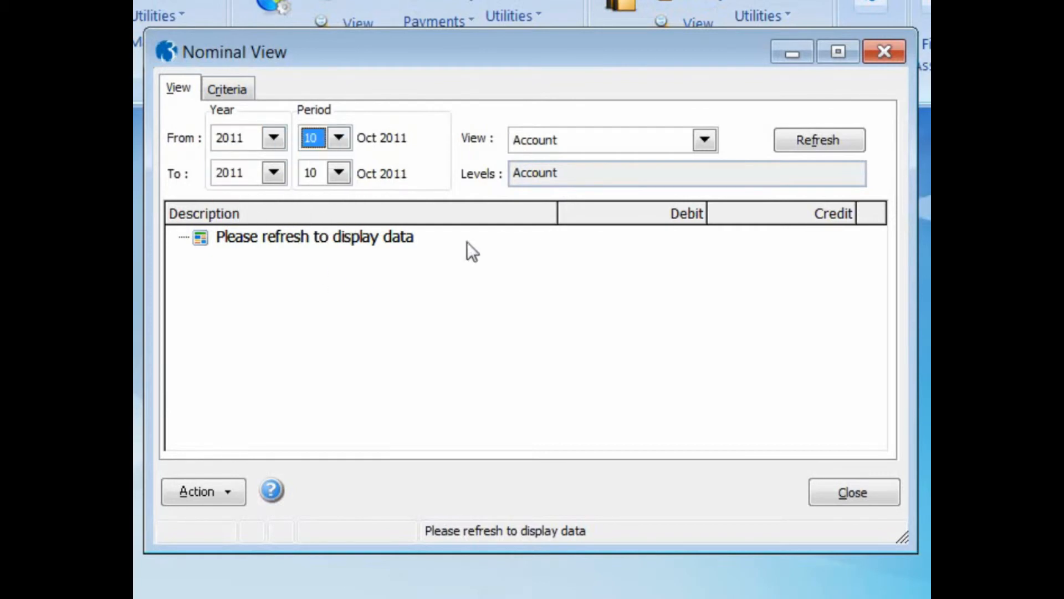
Set the view to Nominal and refresh it to display the data.
left_click(704, 141)
left_click(670, 178)
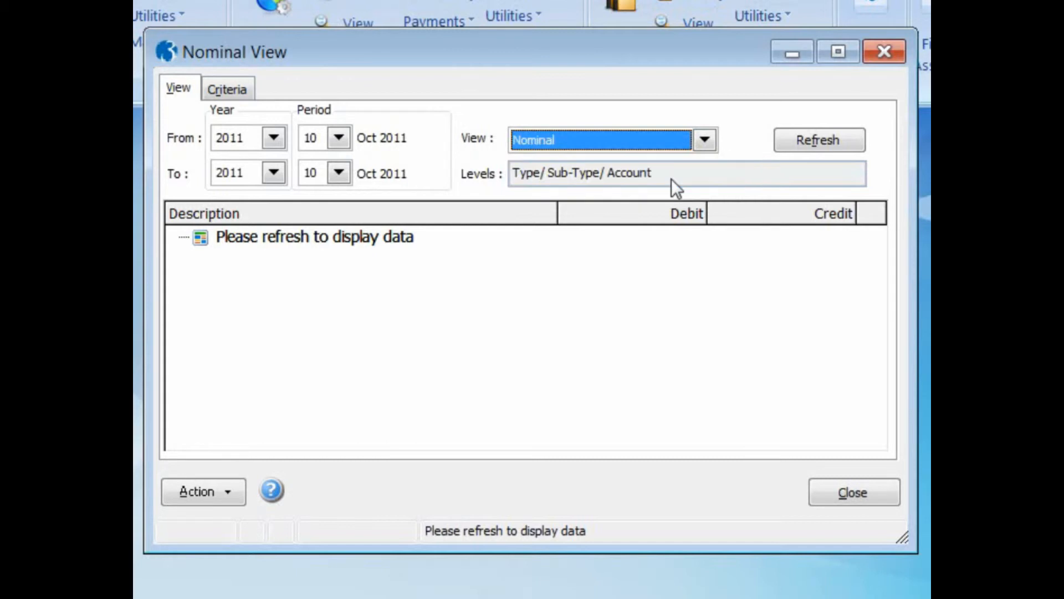
left_click(794, 142)
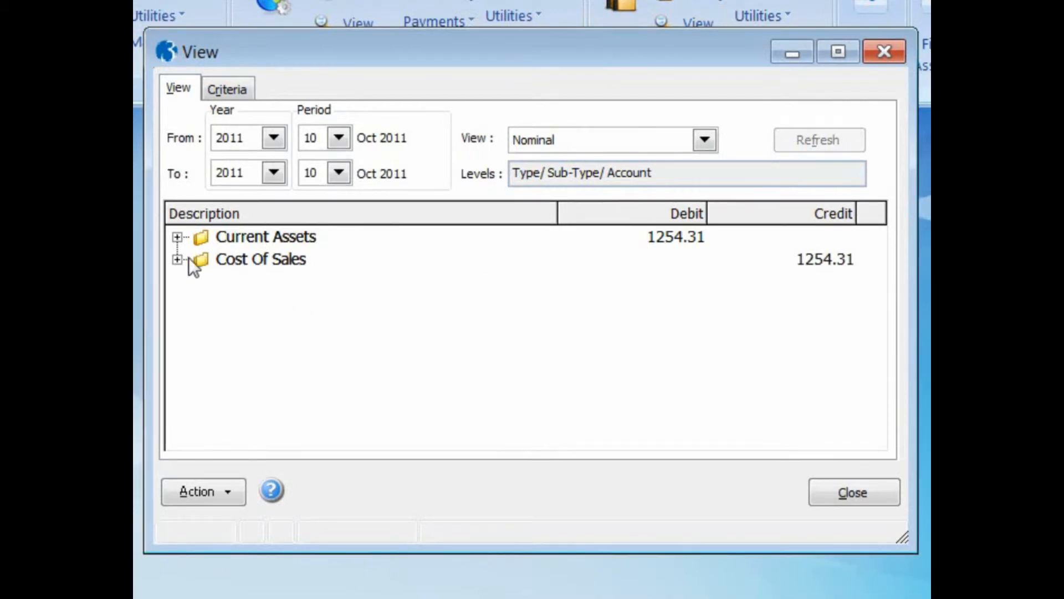
Examine the Stock account's transactions under Current Assets, Stocks, and close the transaction list.
left_click(176, 237)
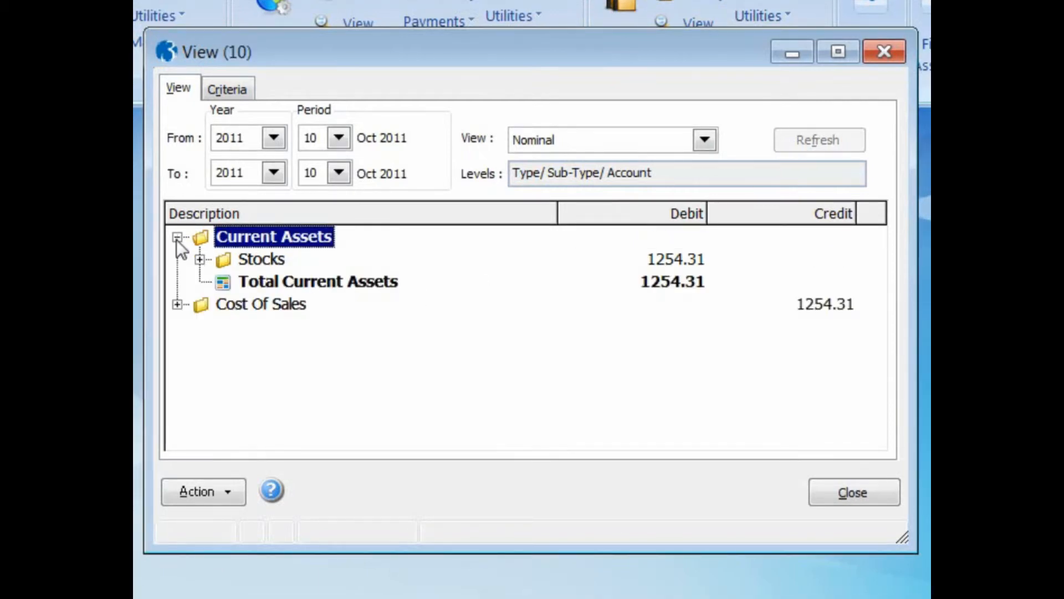
left_click(199, 259)
double_click(245, 281)
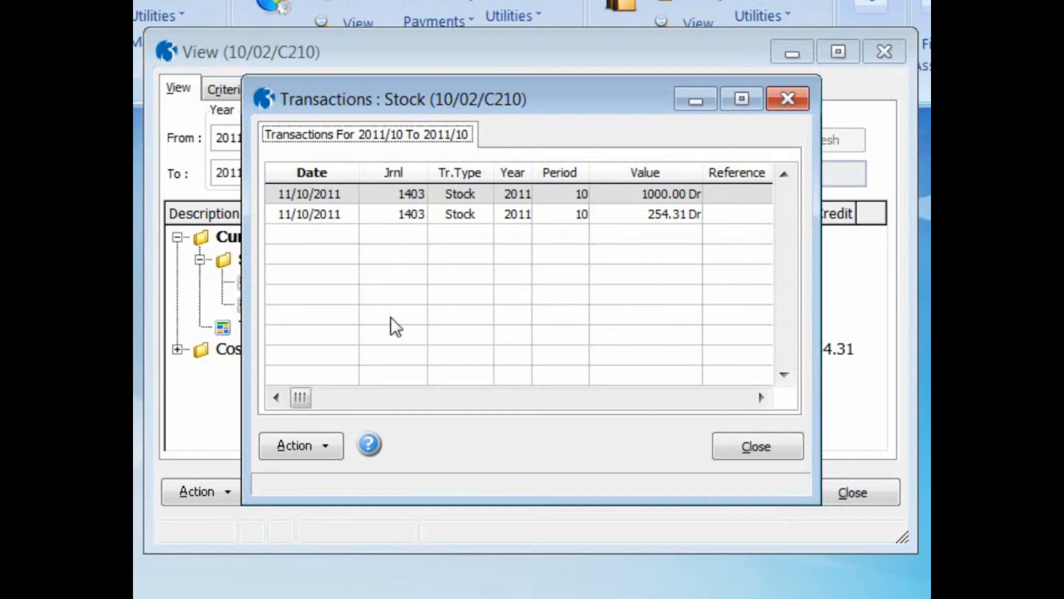
left_click(745, 443)
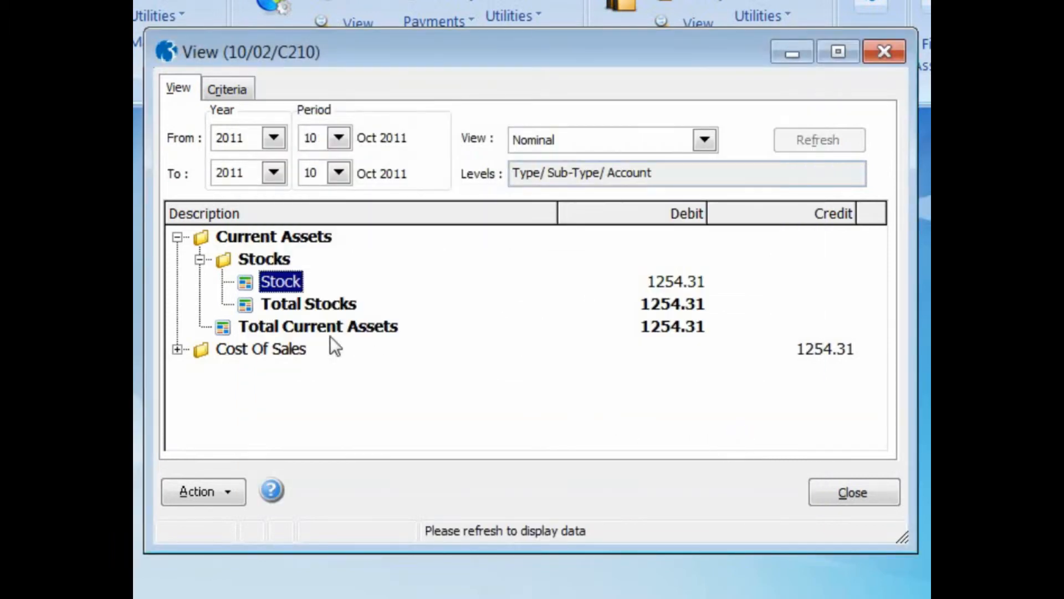
Examine the Goods In and Freight Costs transactions under Cost Of Sales, Stock and BOM Movements, closing each list.
left_click(178, 348)
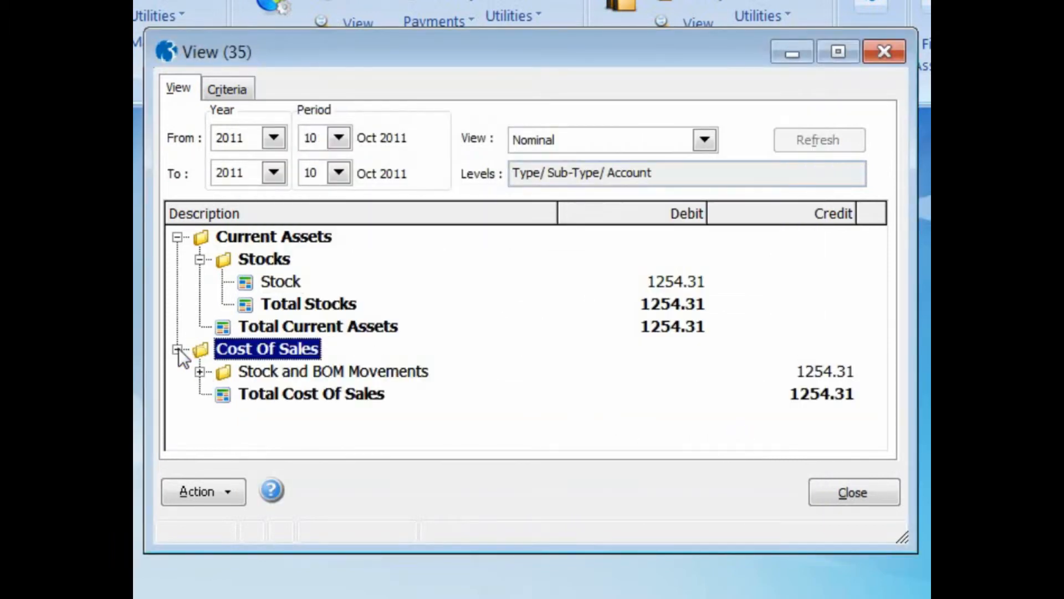
left_click(200, 371)
double_click(245, 394)
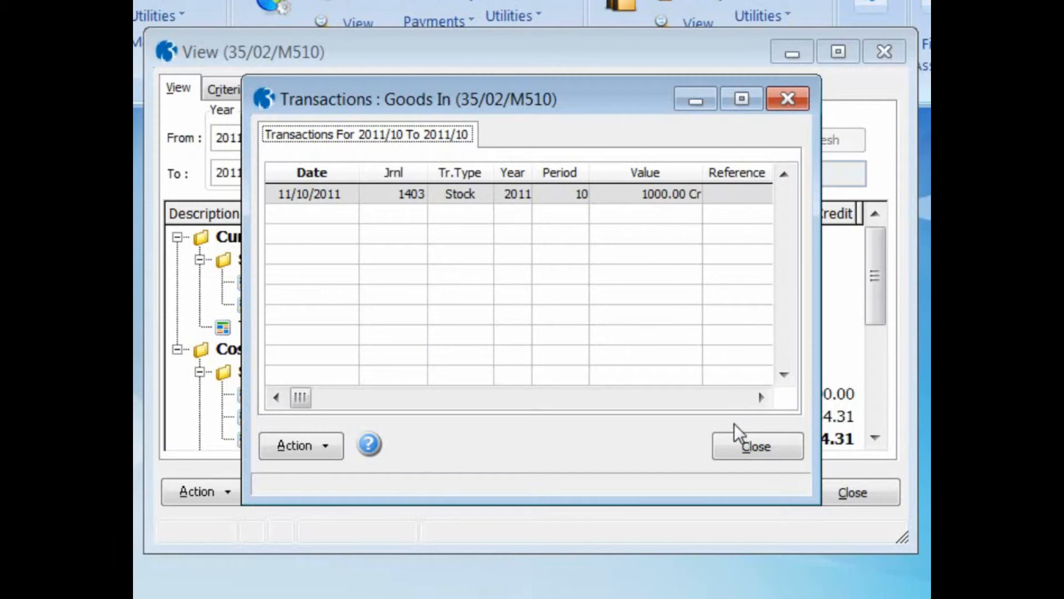
left_click(741, 444)
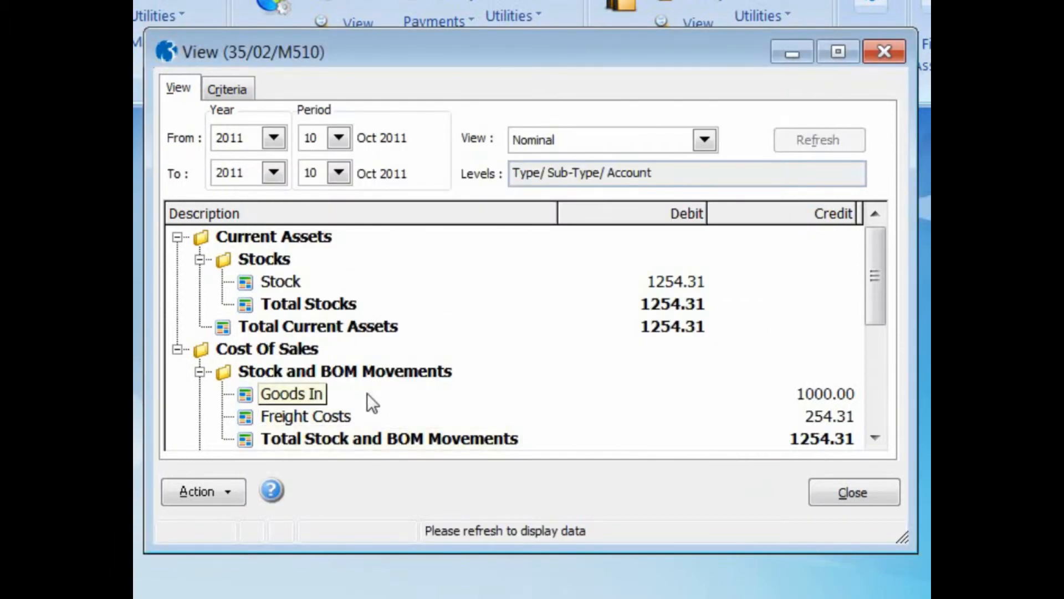
double_click(242, 414)
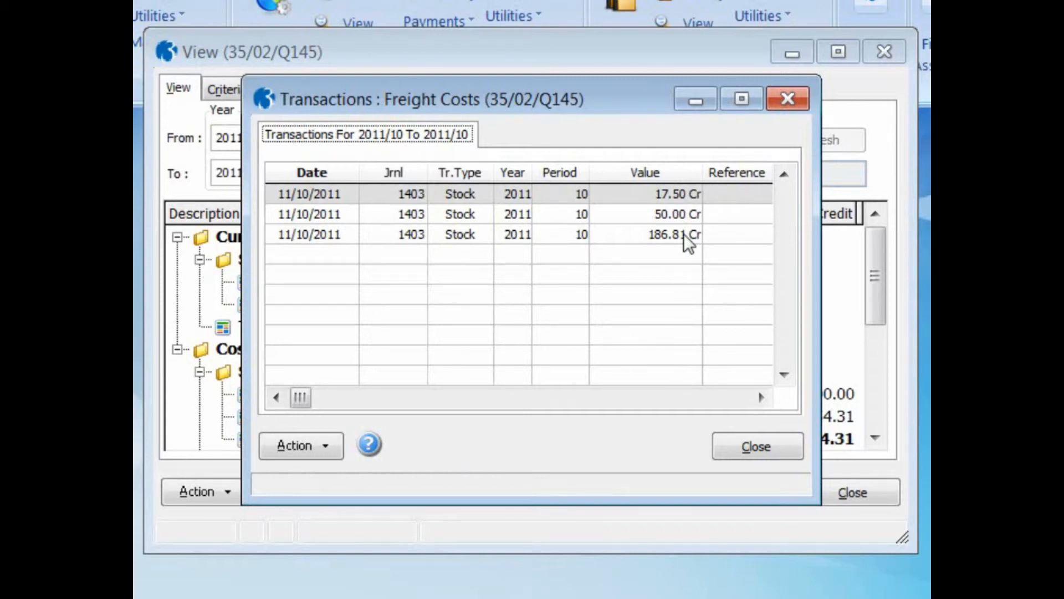
left_click(755, 445)
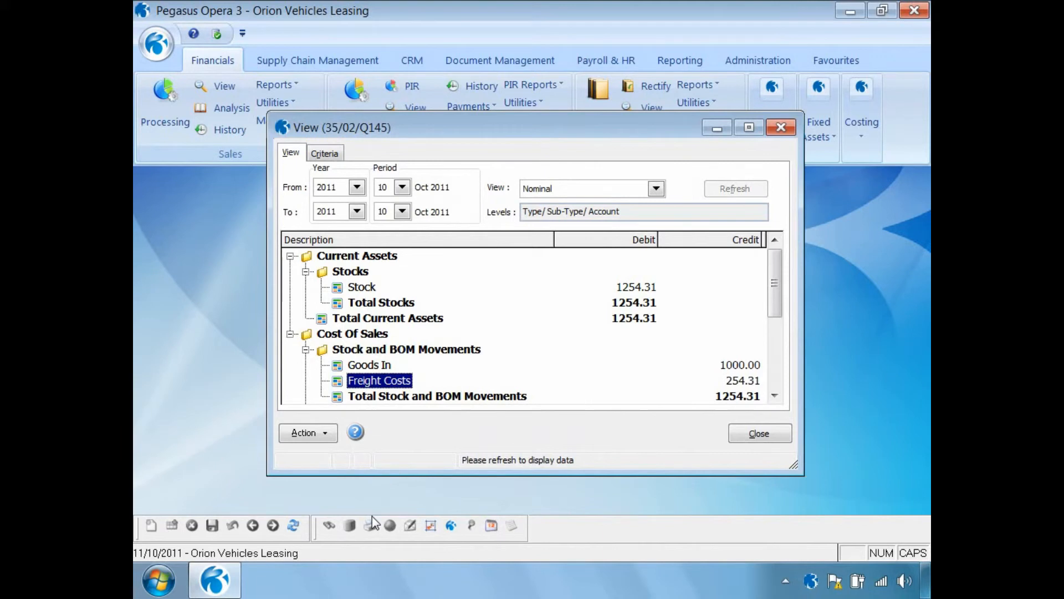
Publish the Nominal View report to screen, review it at 125% zoom, and close the preview and the view.
left_click(370, 523)
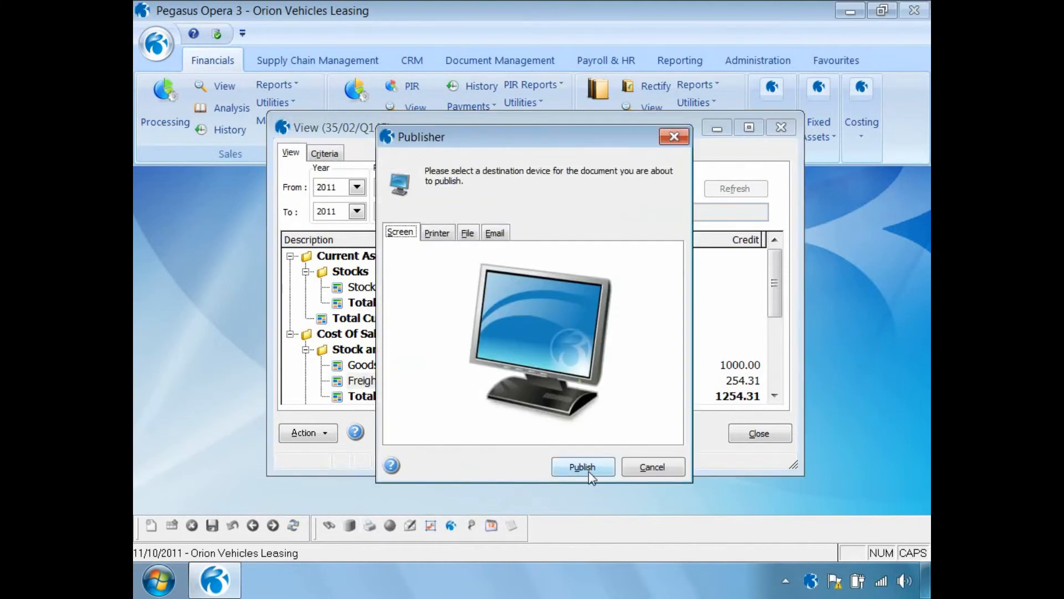
left_click(589, 470)
left_click(371, 495)
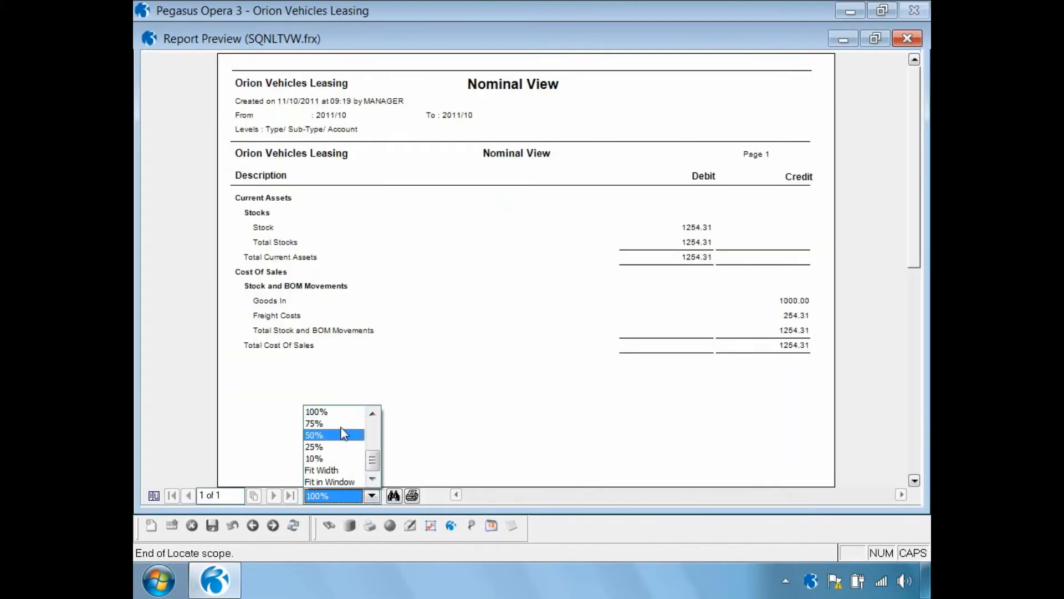
left_click(353, 416)
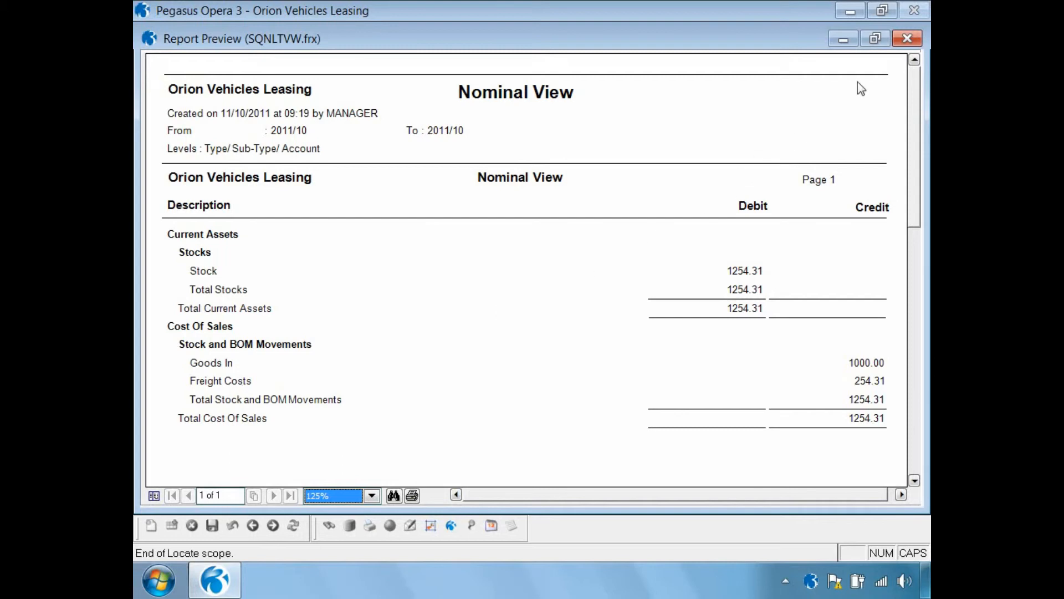
left_click(907, 38)
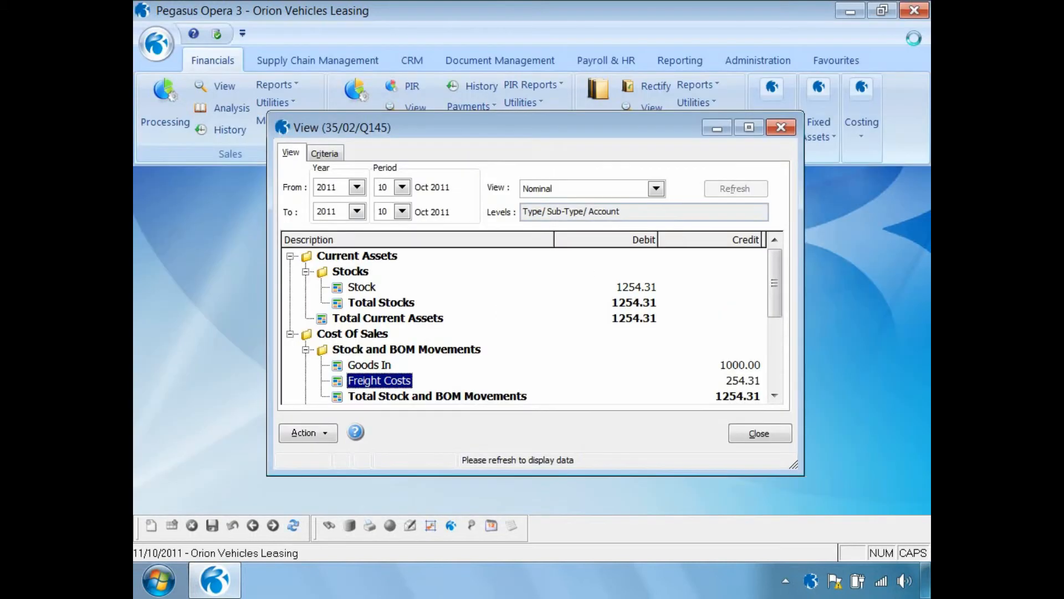
left_click(756, 434)
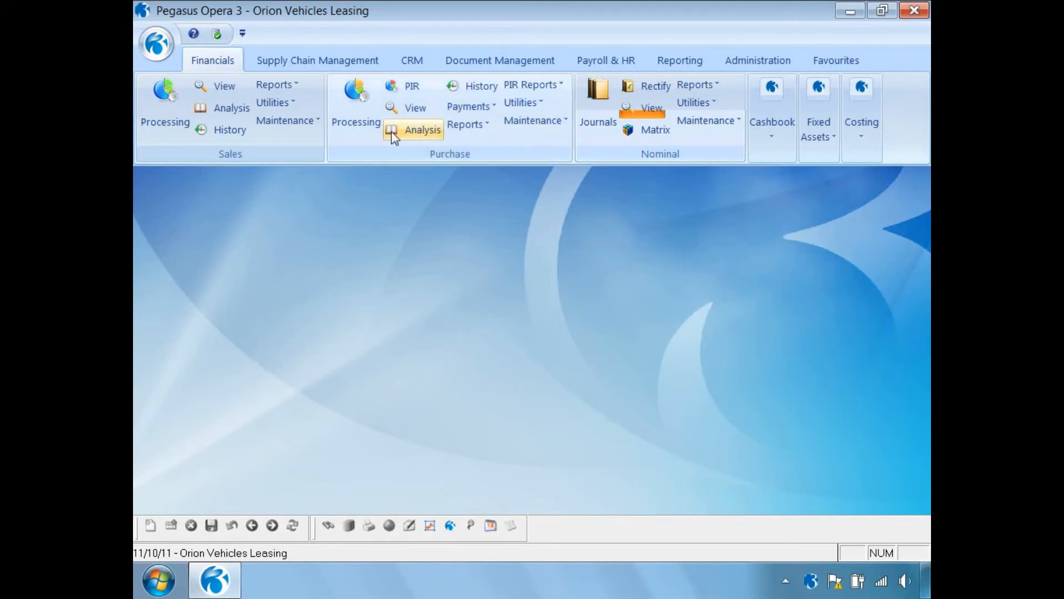
Open the Stock Valuation report and set the start of its product range to ZACD008, Sony Stereo WX-C600R.
left_click(331, 65)
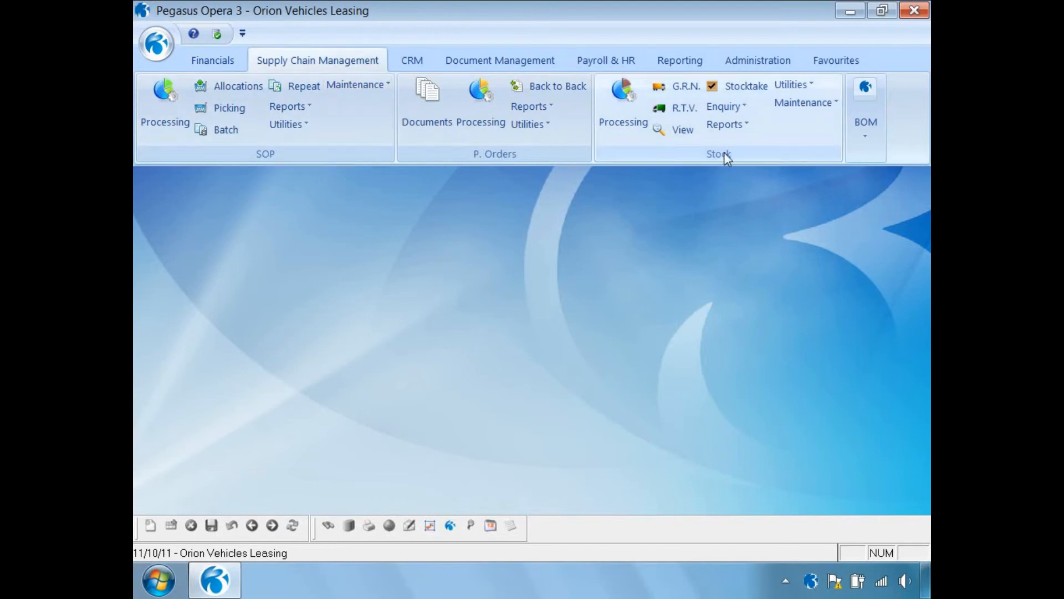
left_click(733, 133)
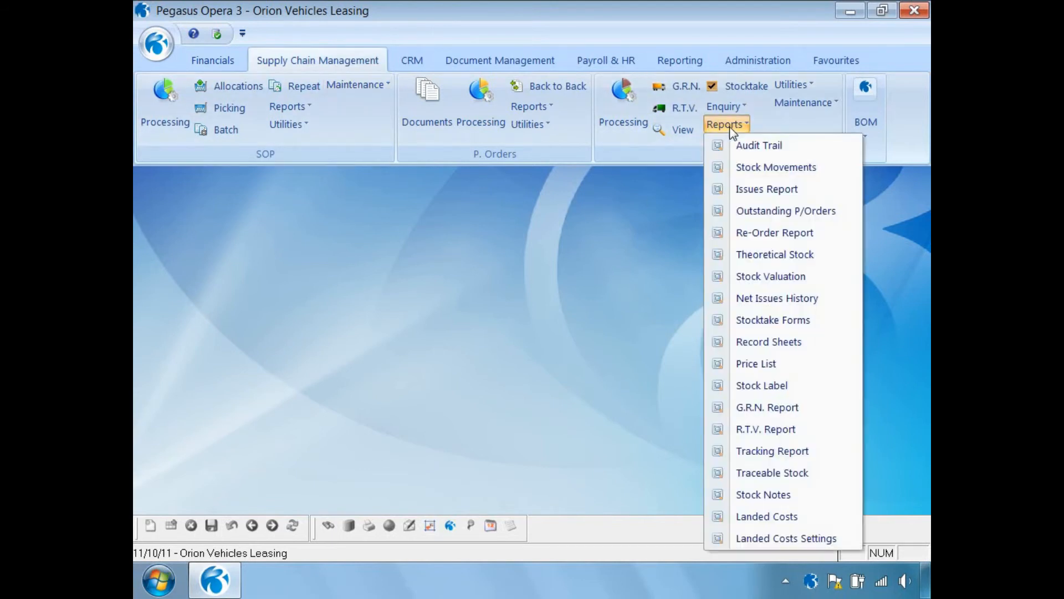
left_click(760, 275)
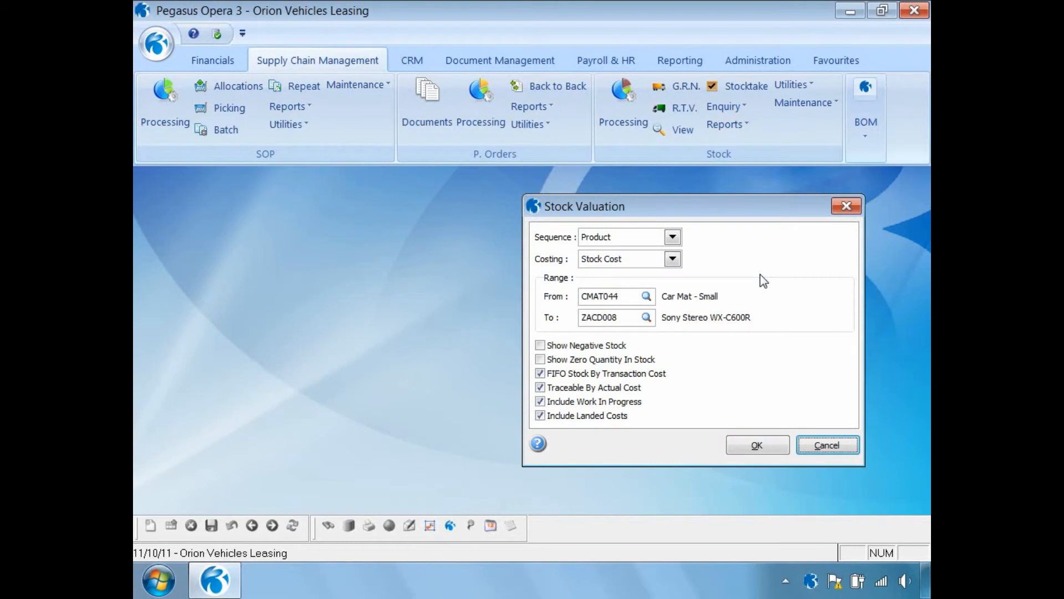
left_click(632, 297)
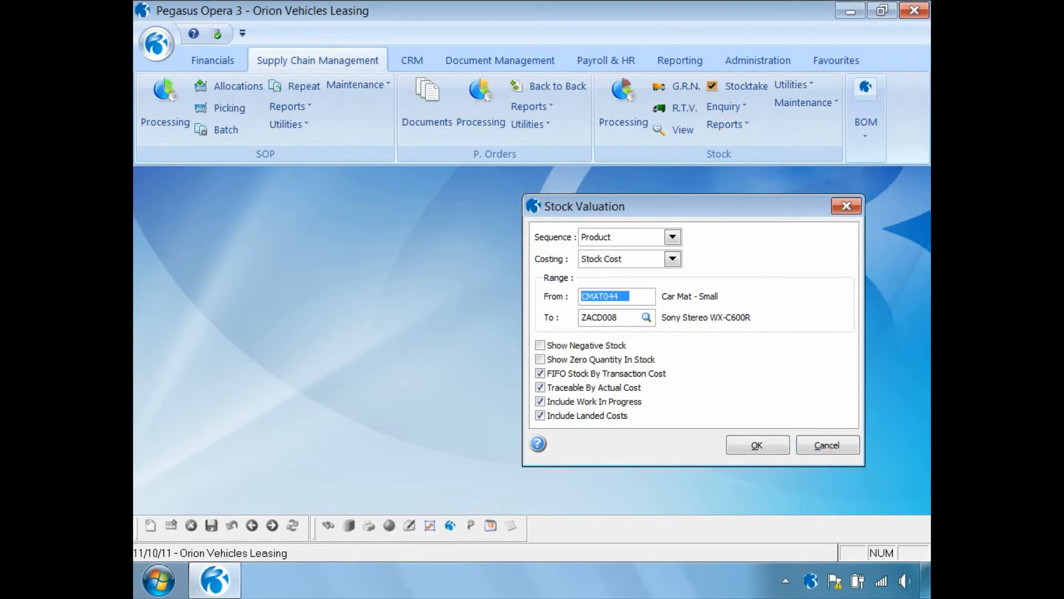
type("ZAC")
key("Tab")
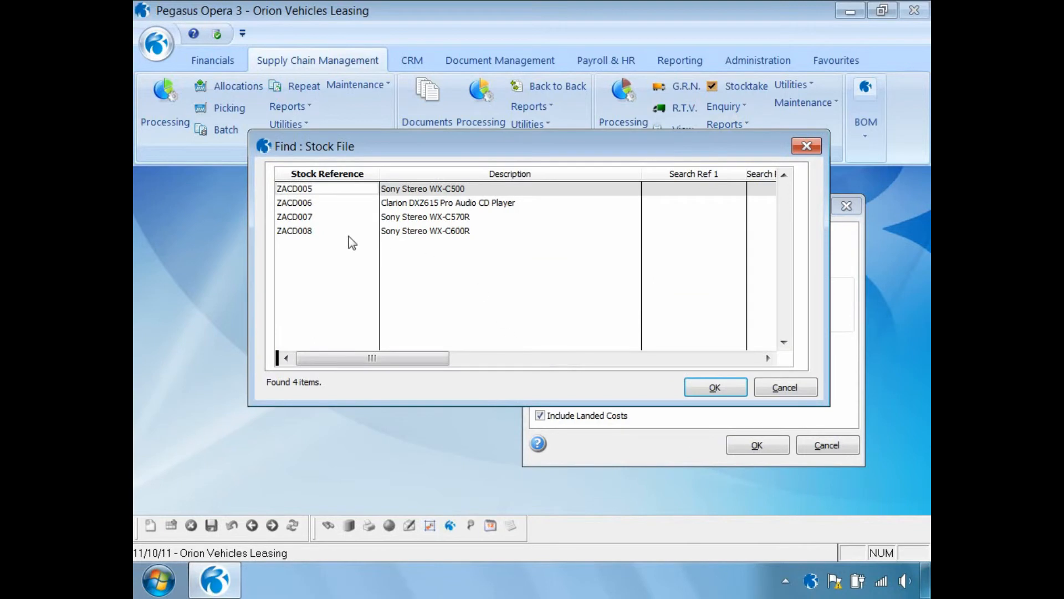
double_click(312, 234)
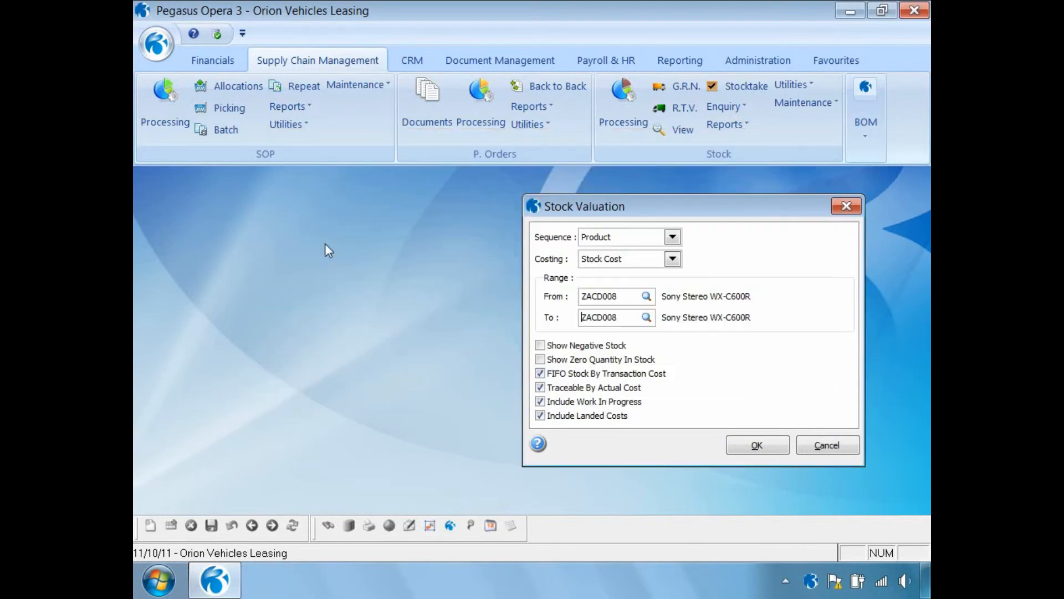
Publish the Stock Valuation report to screen, review its cost, profit and margin columns, and close the preview.
left_click(744, 446)
left_click(588, 468)
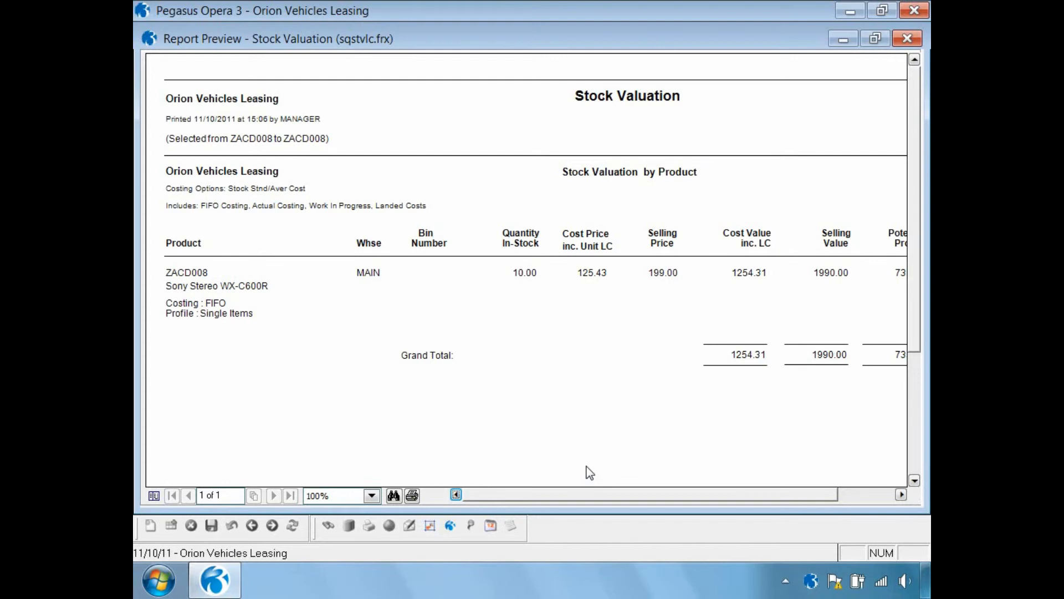
left_click(901, 494)
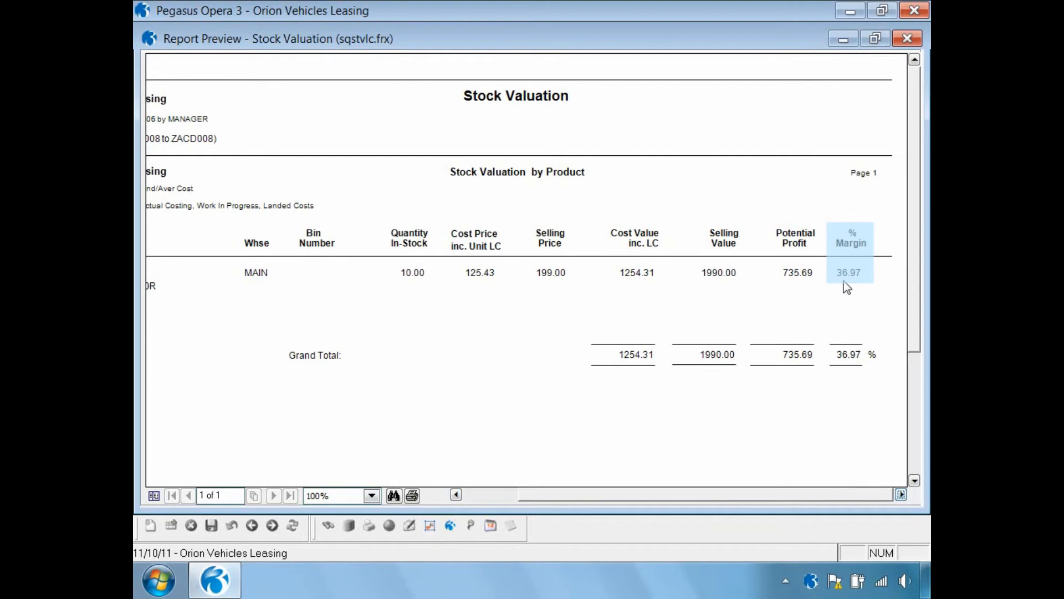
left_click(908, 38)
Publish the Landed Costs Settings report to screen for the full product range, review it, and close the preview.
left_click(721, 126)
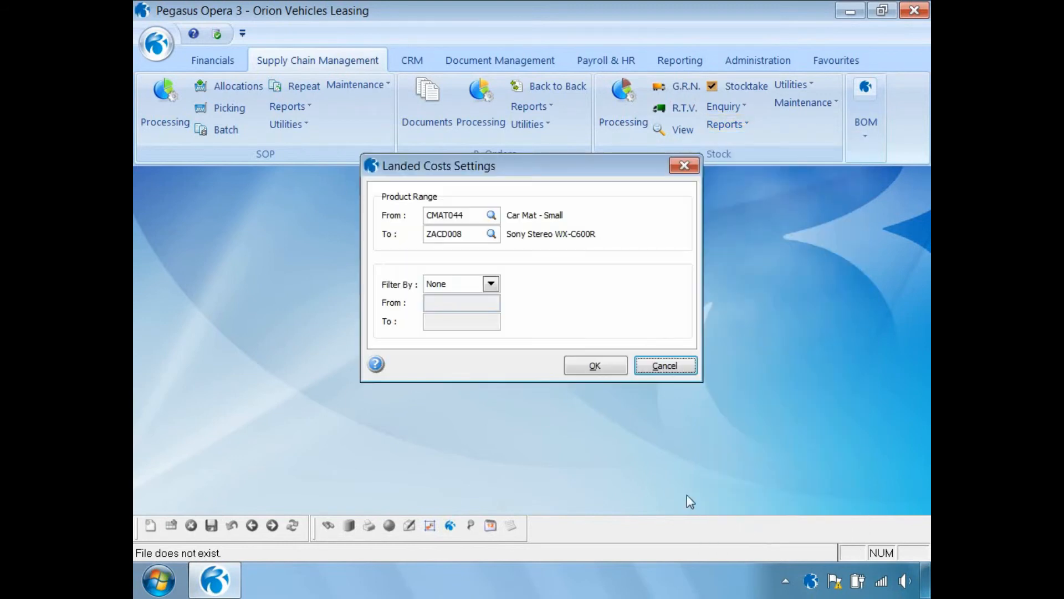
left_click(574, 366)
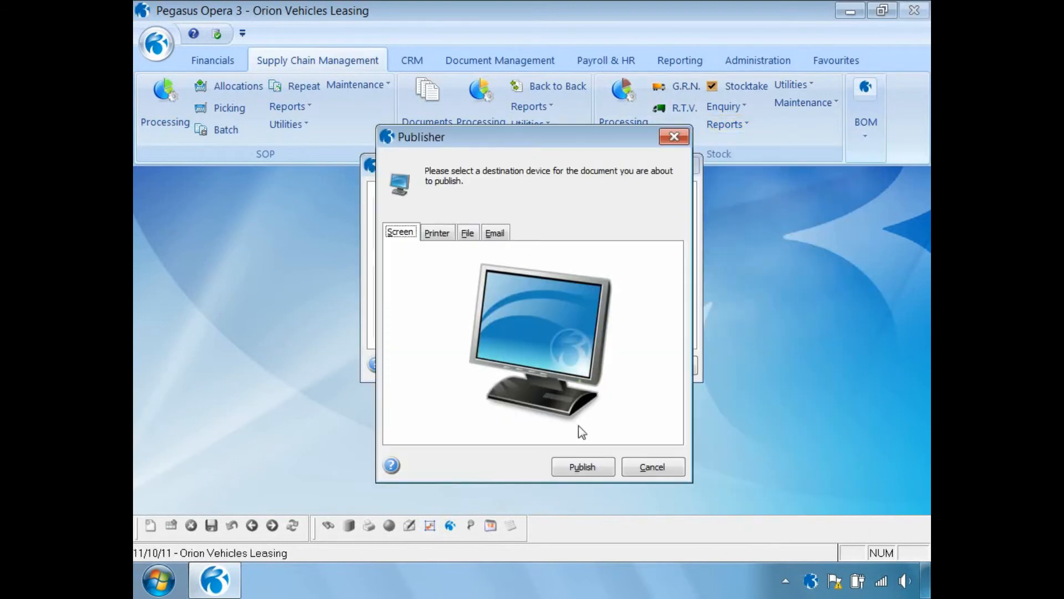
left_click(574, 468)
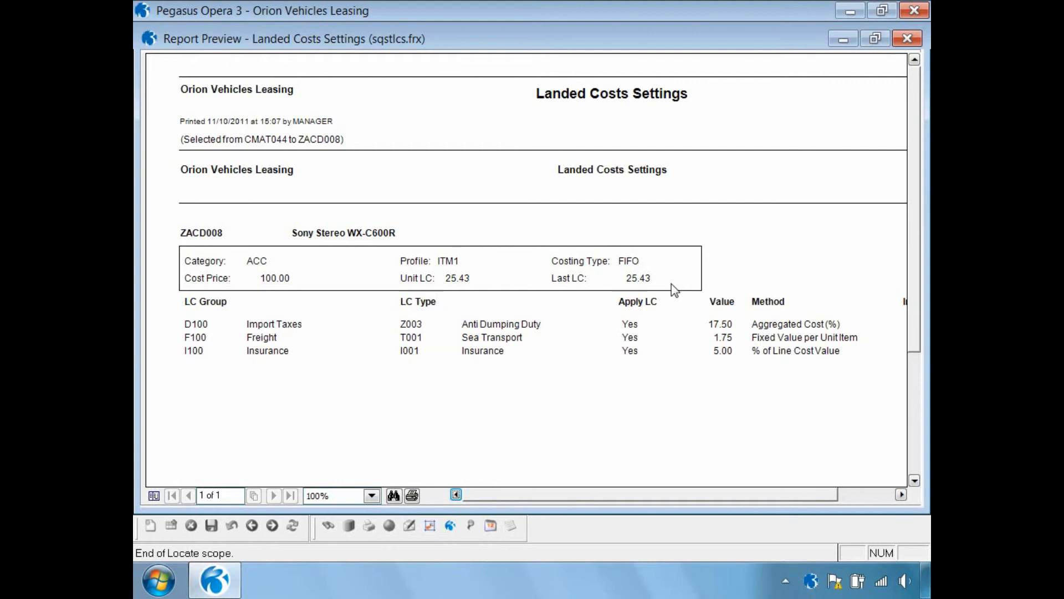
left_click(909, 39)
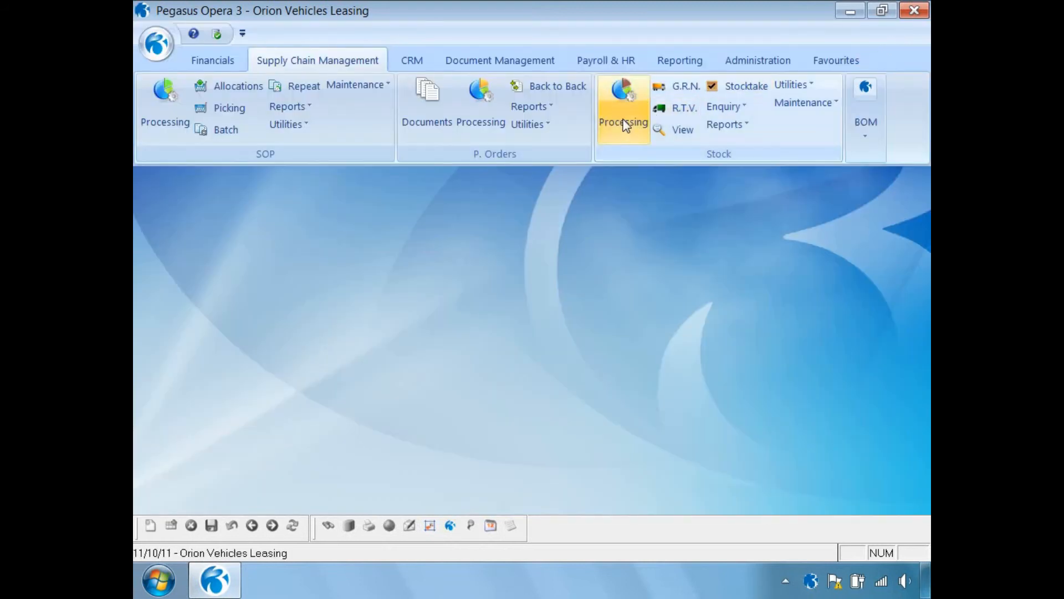
Open the stock record for ZACD008 in Stock Processing, check its standard and last landed costs, and close it.
left_click(620, 112)
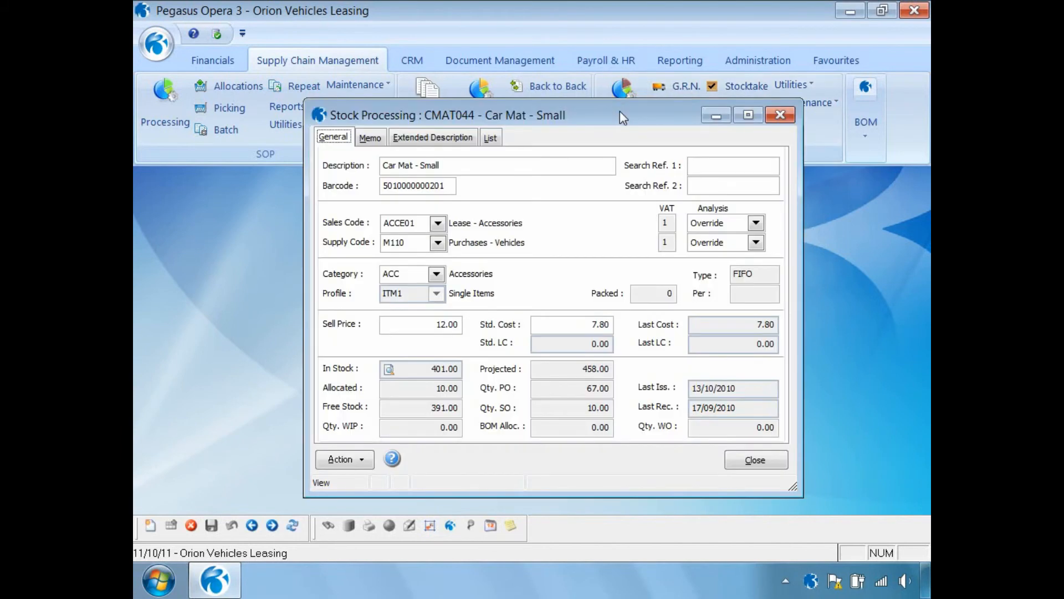
key("End")
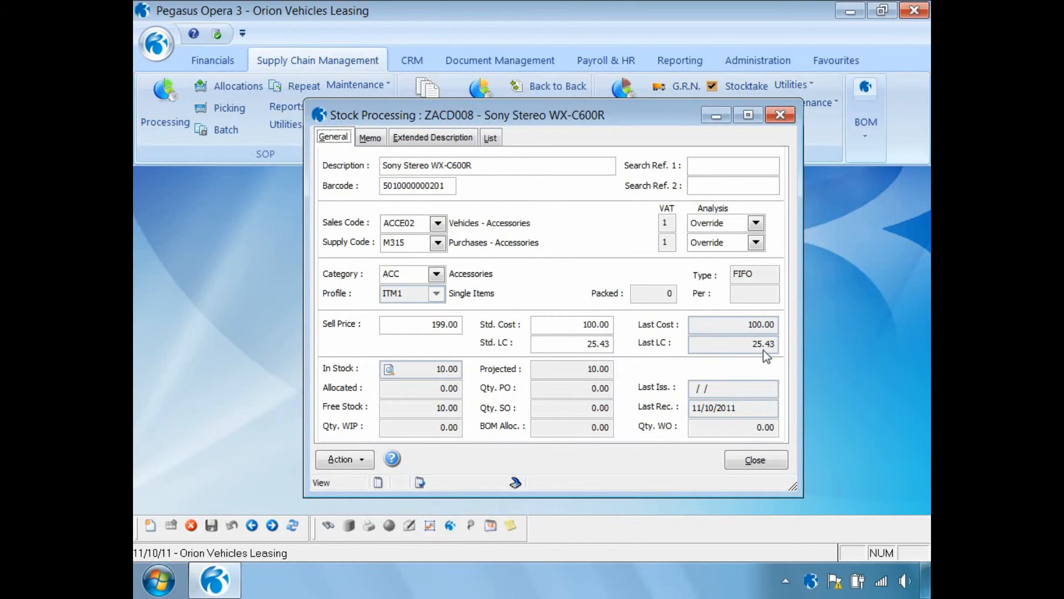
left_click(745, 460)
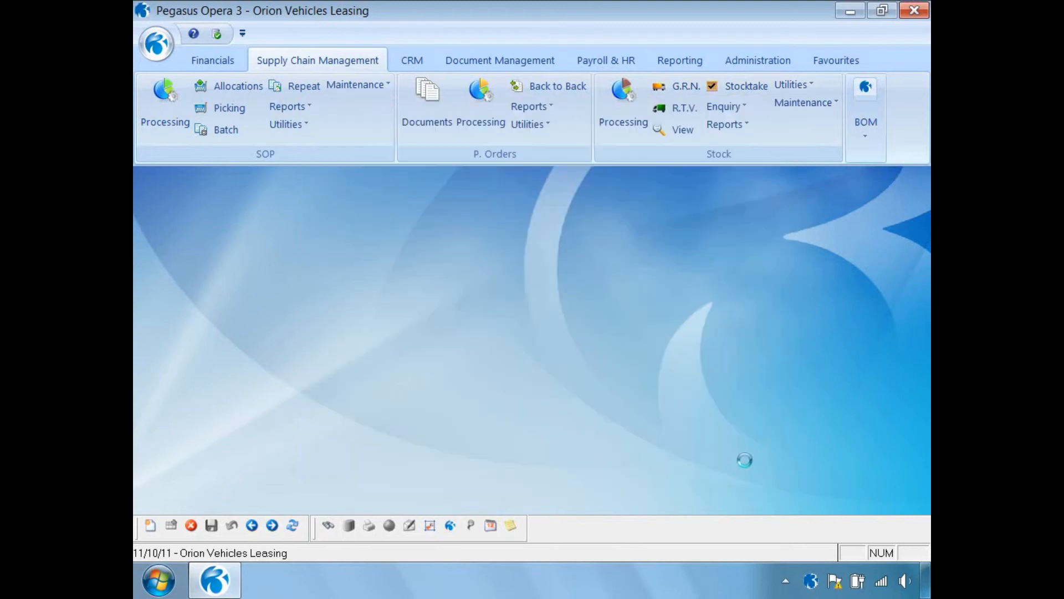
Open the Stock View and set the start date of its range to 11/10/2011.
left_click(682, 130)
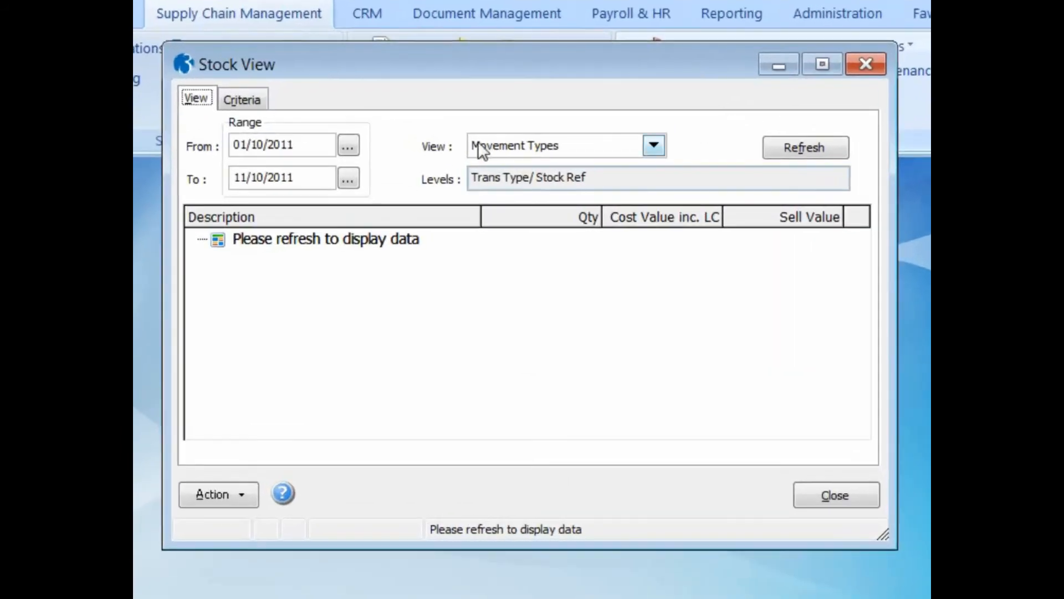
left_click(347, 146)
left_click(424, 424)
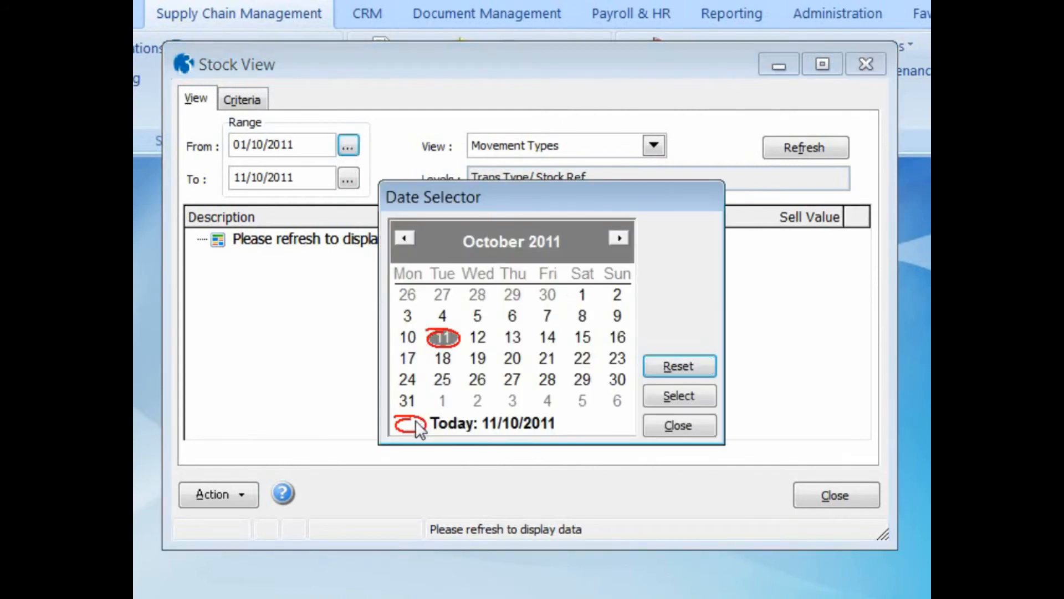
left_click(669, 394)
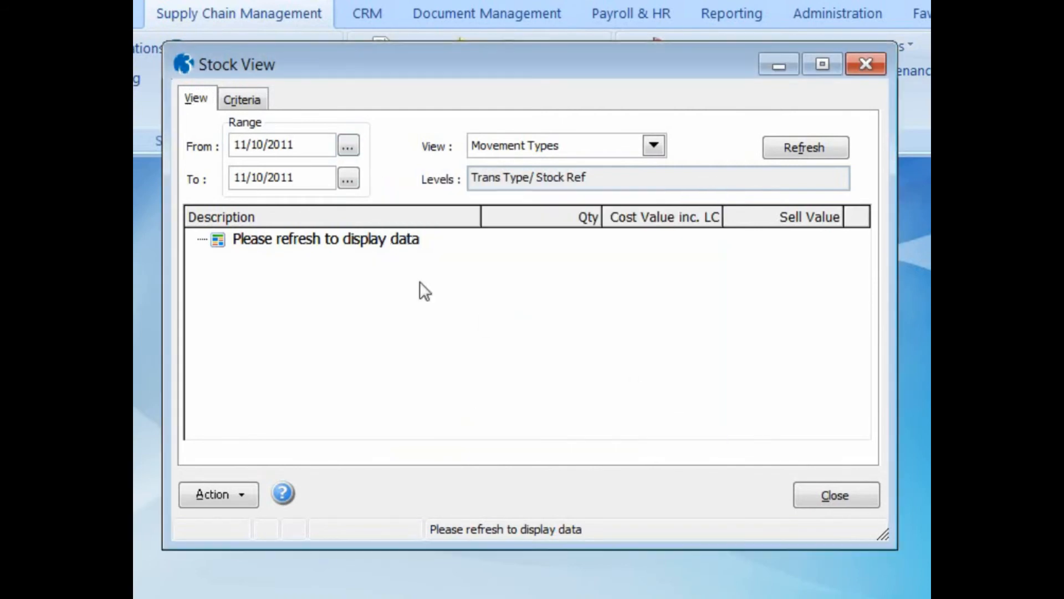
Include Receipt transactions in the Stock View criteria and refresh the Movement Types view.
left_click(240, 98)
left_click(285, 430)
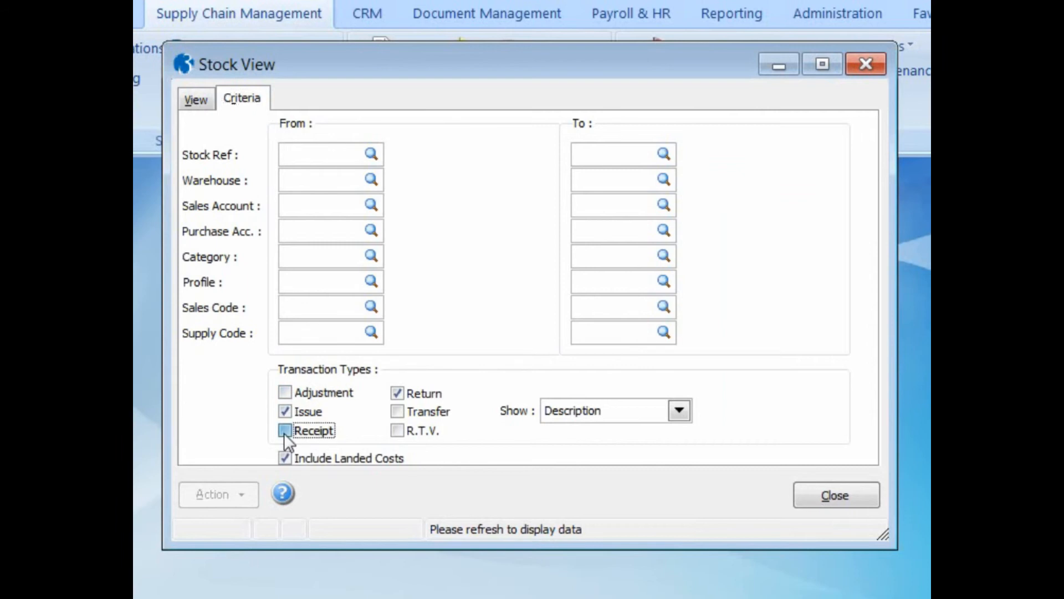
left_click(196, 100)
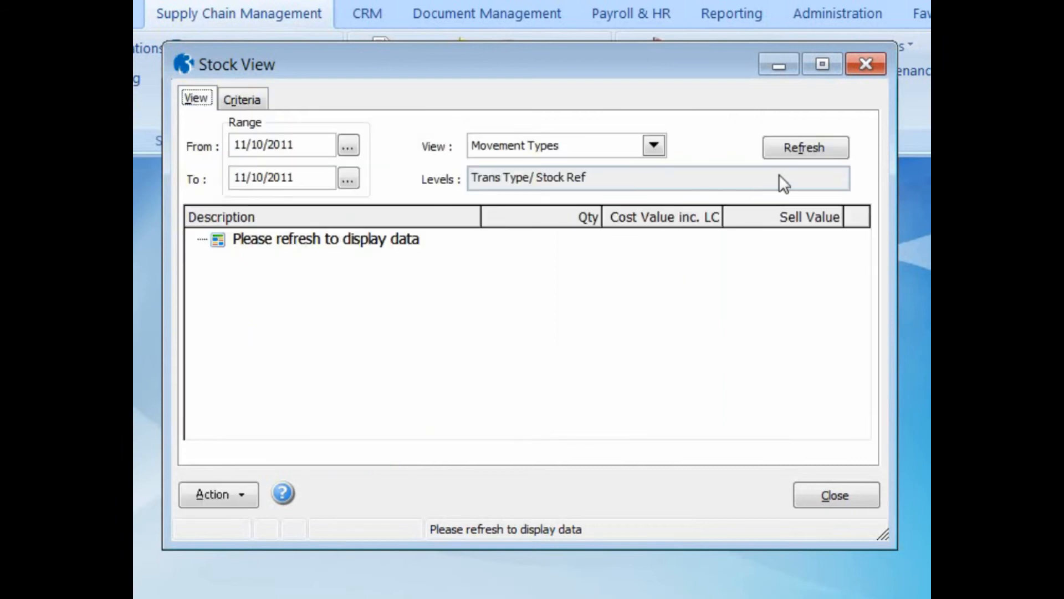
left_click(782, 153)
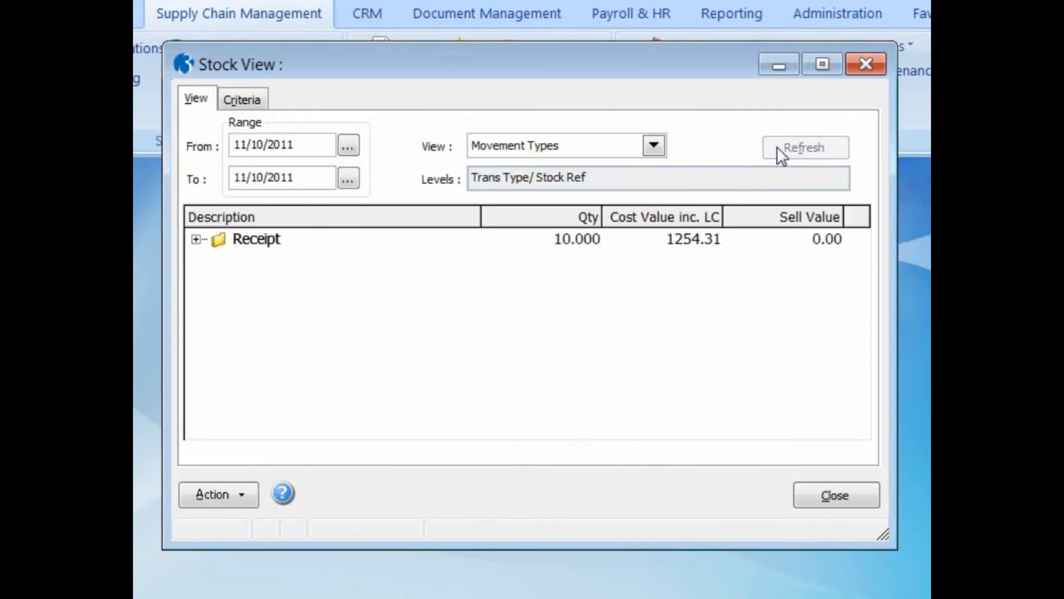
Examine the Sony Stereo WX-C600R transaction under Receipt, and close the transaction list and the Stock View.
left_click(195, 239)
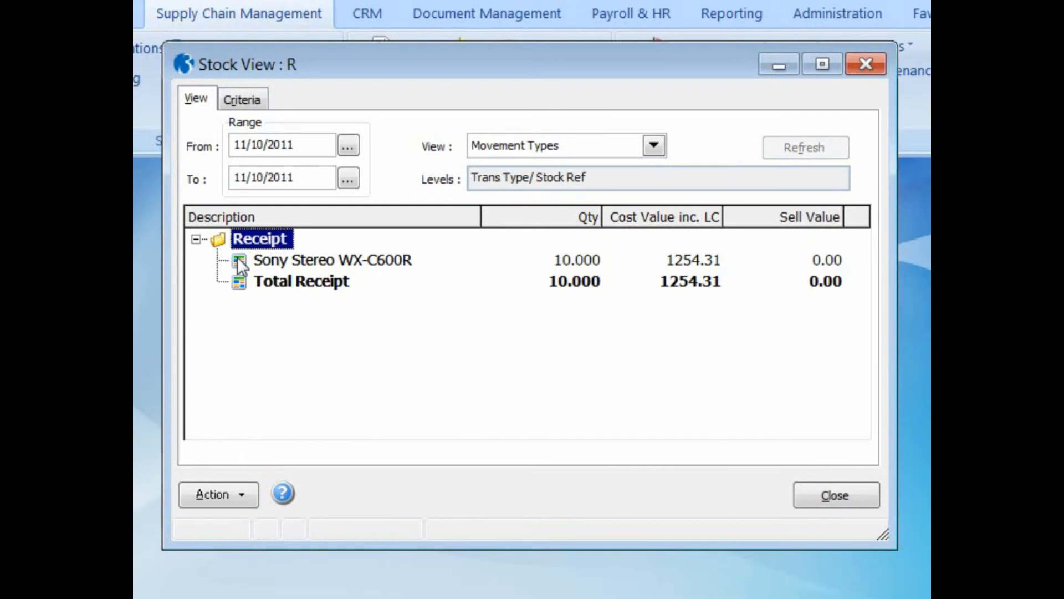
double_click(238, 257)
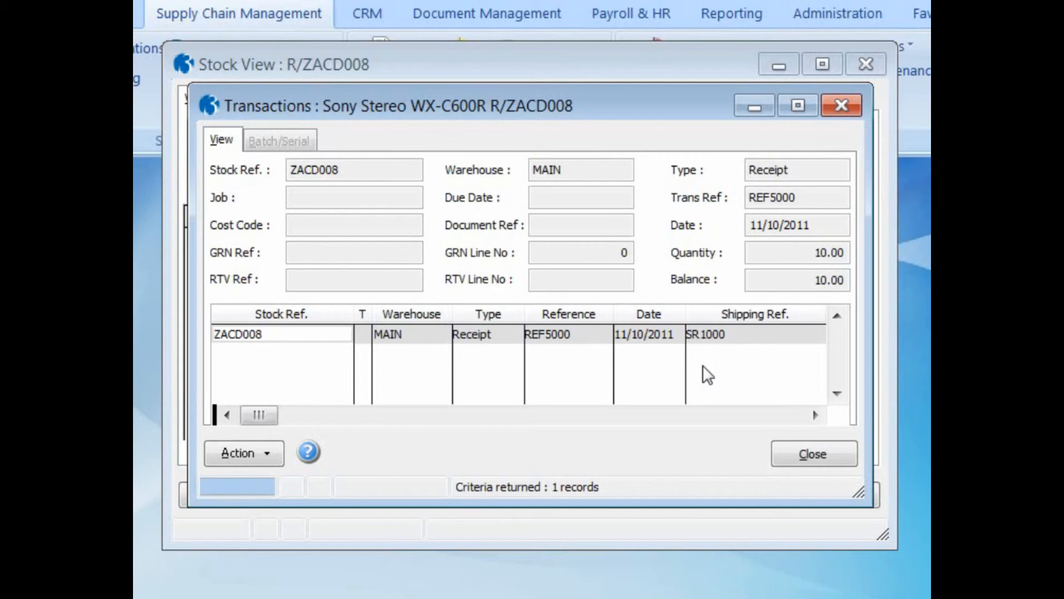
left_click(814, 454)
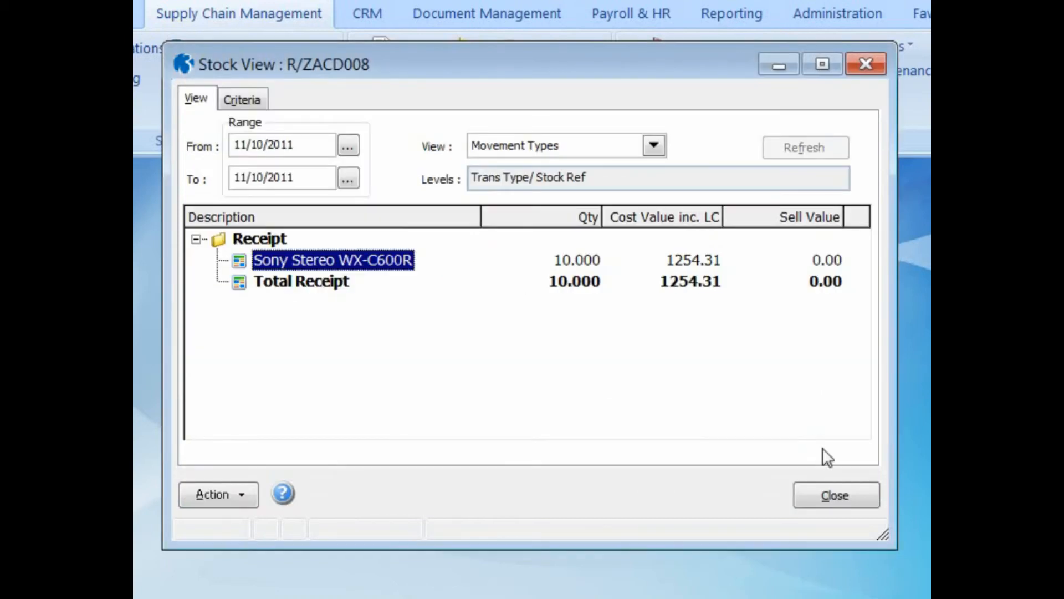
left_click(830, 496)
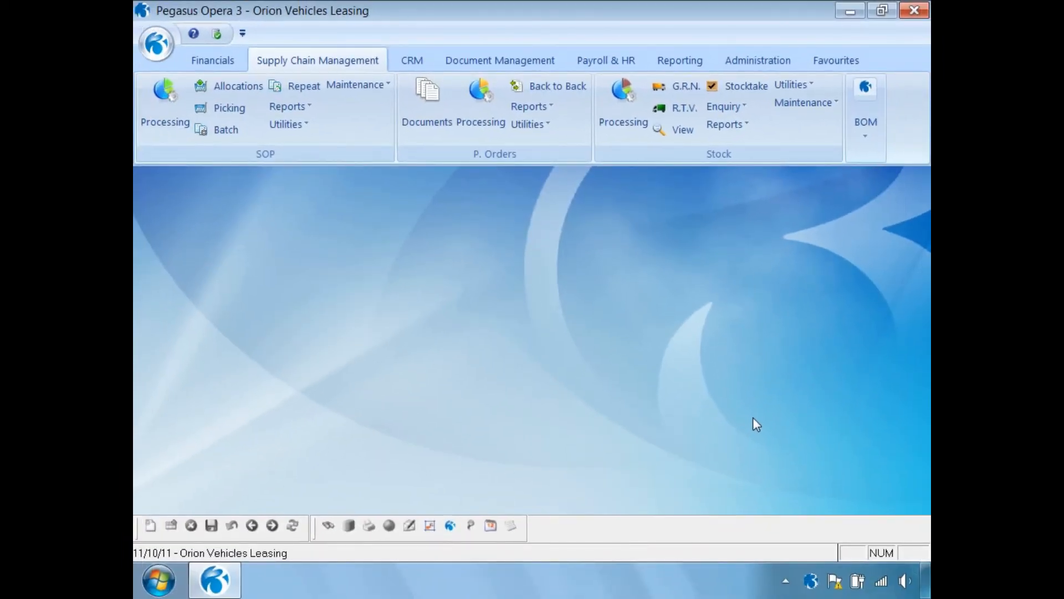
Start a new SOP invoice for Adams Light Engineering Ltd, published to a Print Spooler PDF file named 1 with the description INVOICE.
left_click(164, 104)
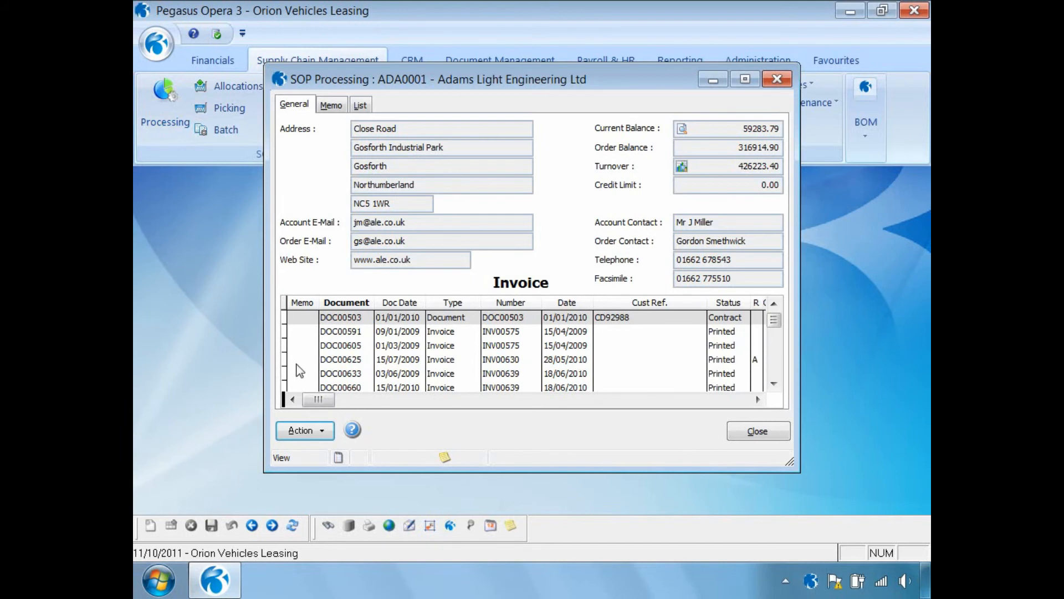
left_click(311, 432)
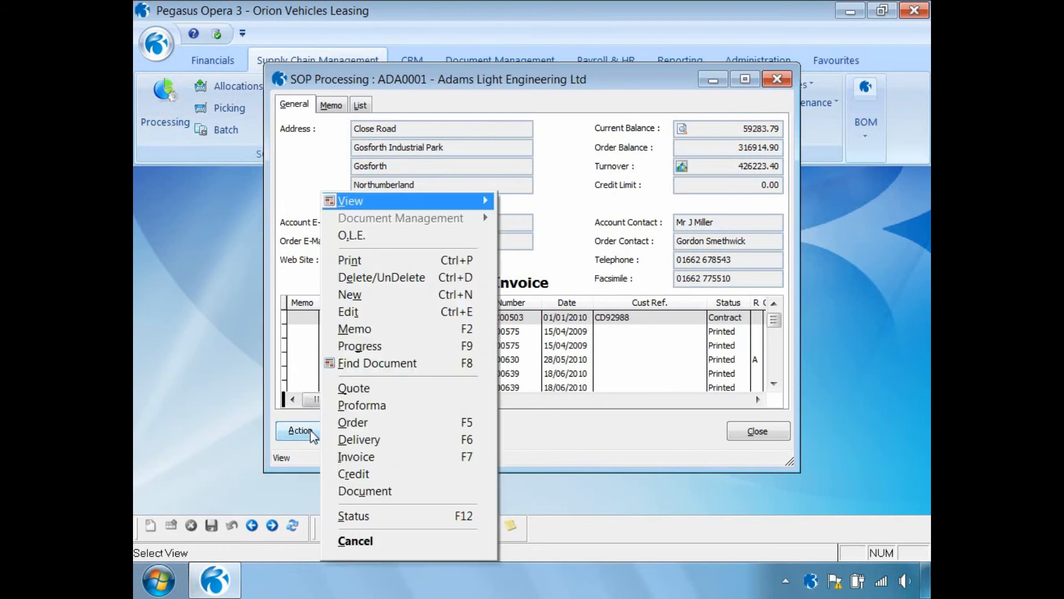
left_click(375, 297)
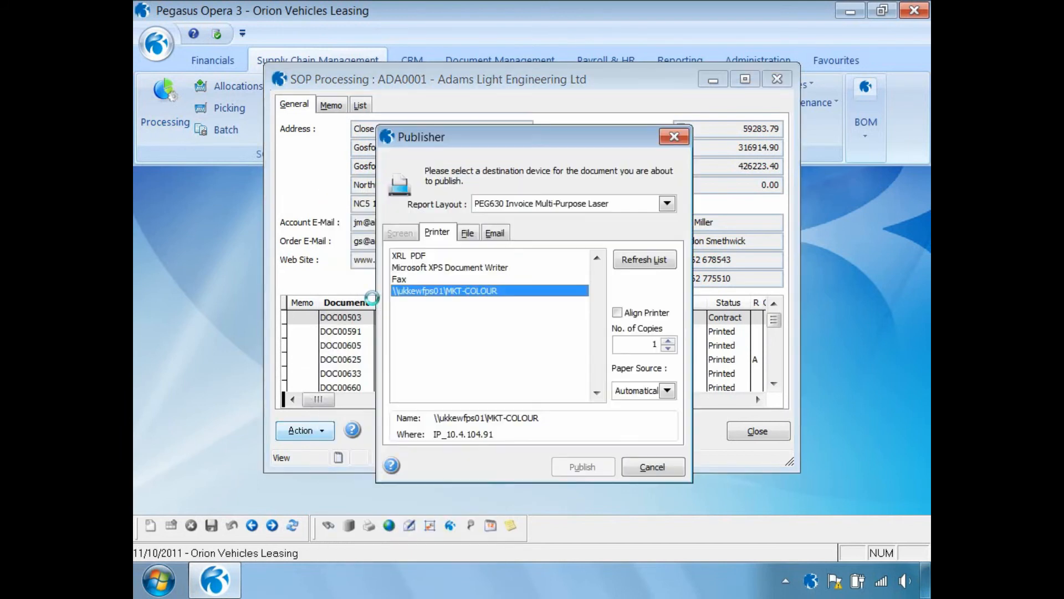
left_click(466, 234)
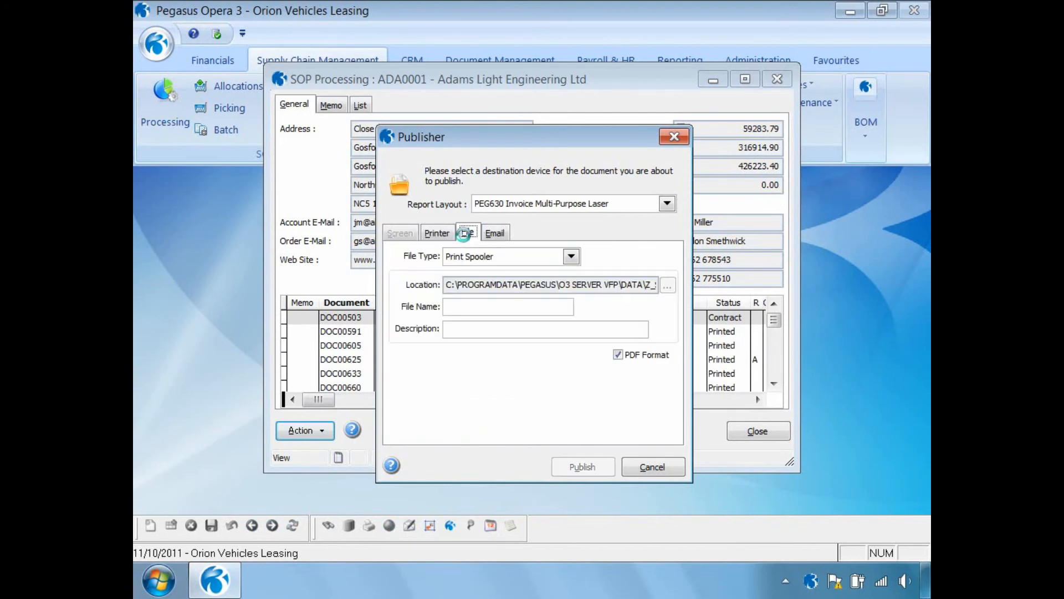
left_click(459, 307)
type("1")
key("Tab")
type("INVOICE")
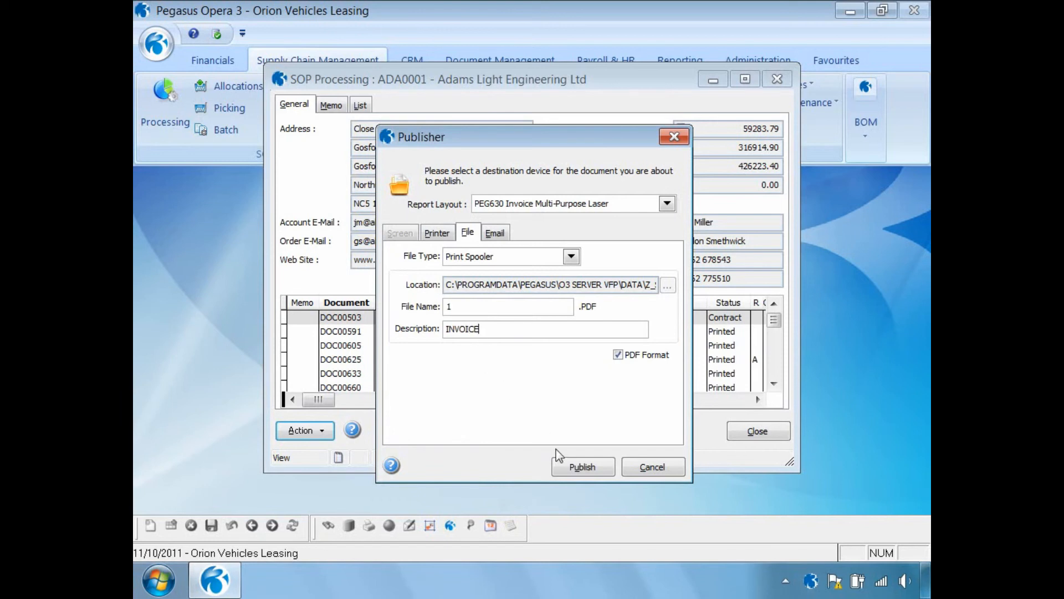
left_click(577, 467)
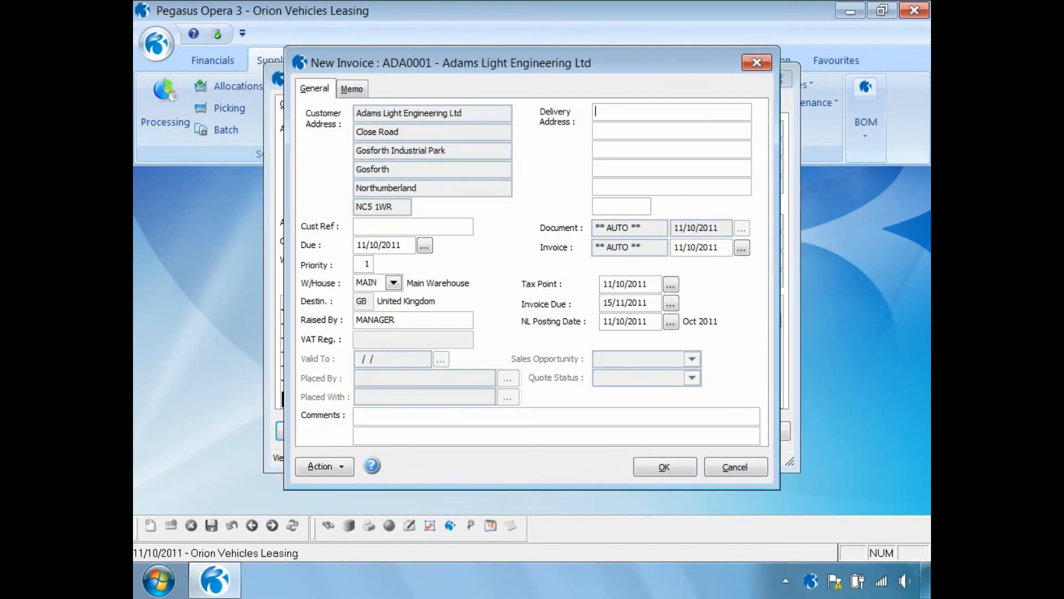
Accept the invoice header and enter stock item ZACD008 on the first line with a quantity of 1.00.
left_click(670, 467)
type("ZAC")
key("Tab")
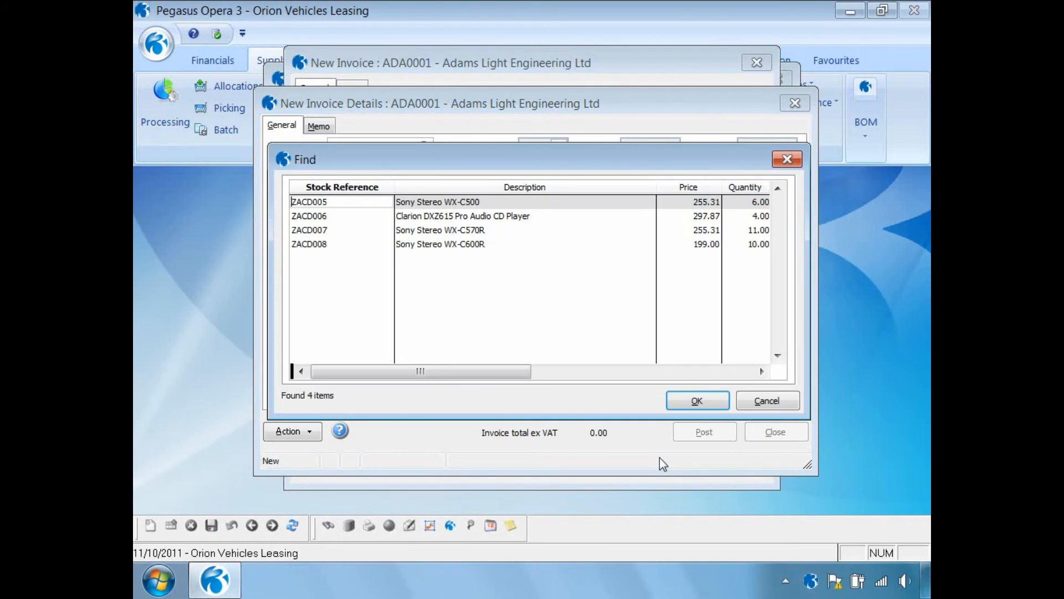
left_click(327, 244)
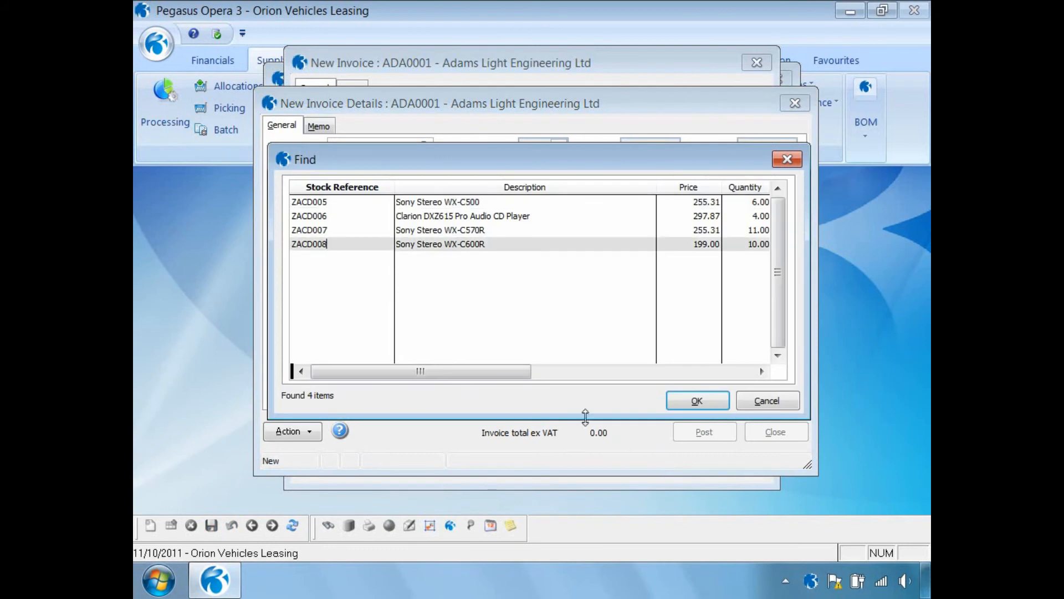
left_click(691, 407)
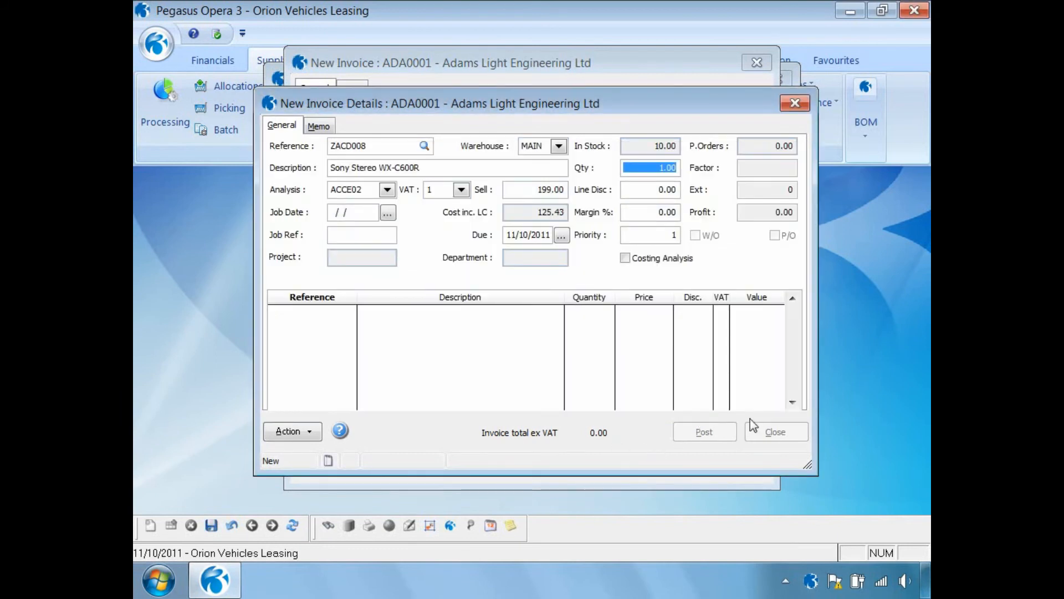
key("Return")
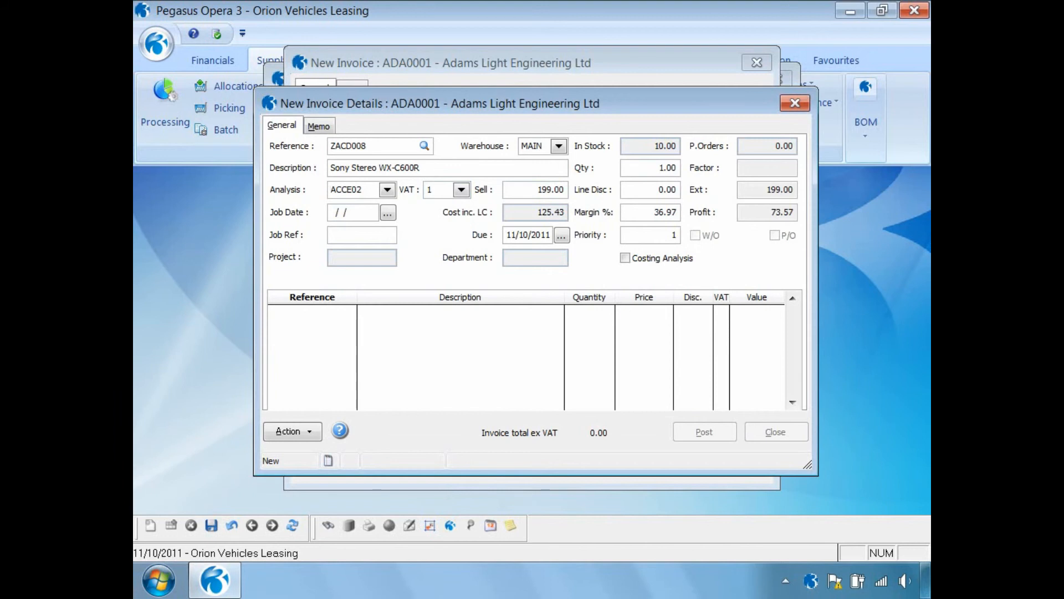
Save the ZACD008 line and post the Adams Light Engineering Ltd invoice without capturing a document for the posting.
left_click(530, 188)
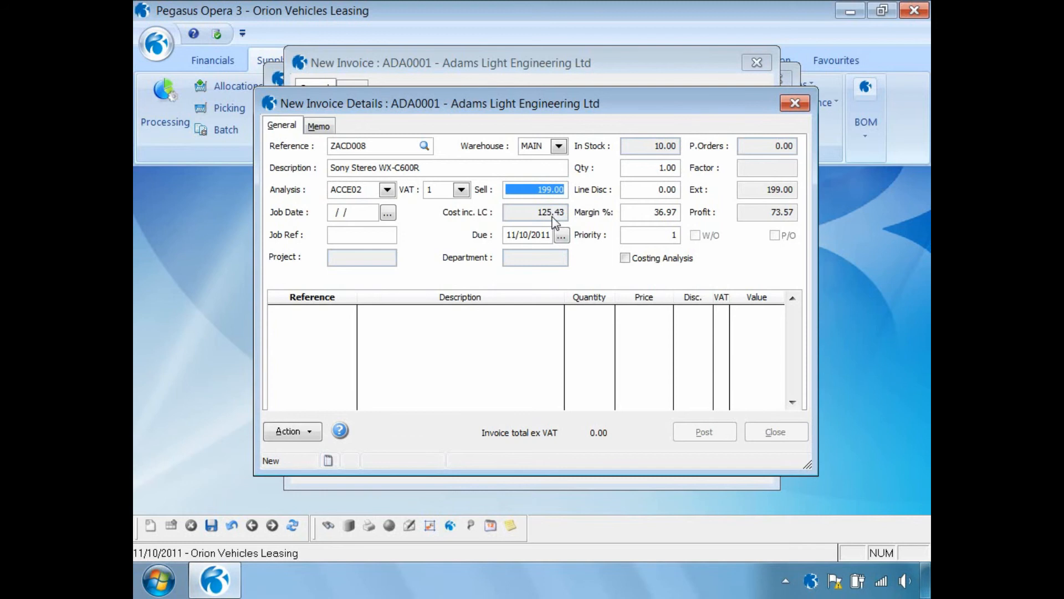
left_click(212, 526)
left_click(690, 431)
left_click(606, 356)
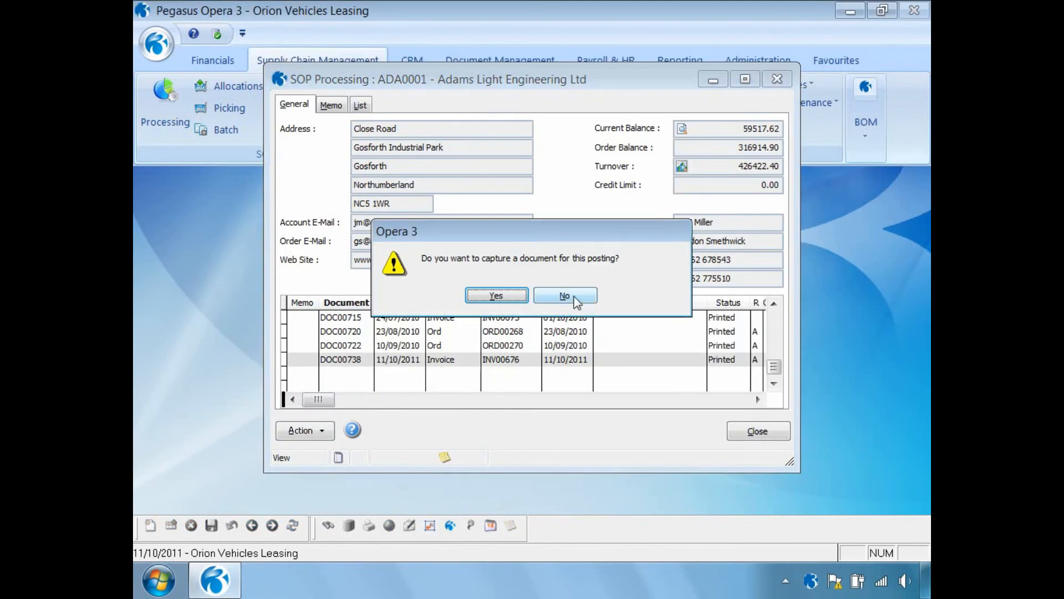
left_click(574, 296)
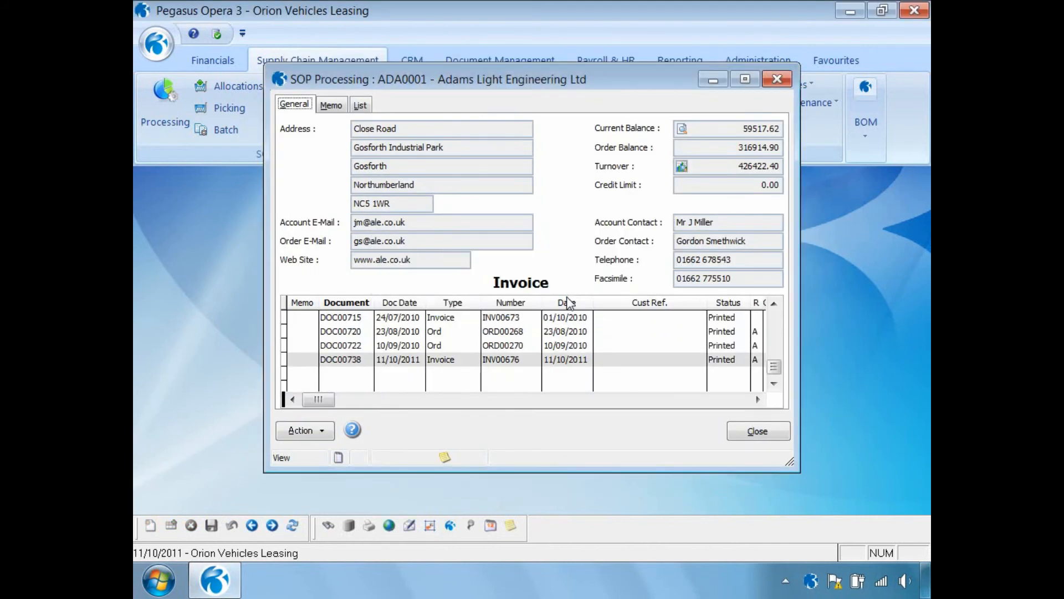
Examine the totals of the posted invoice, including cost with landed costs and margin, and close SOP Processing.
left_click(310, 431)
mouse_move(350, 201)
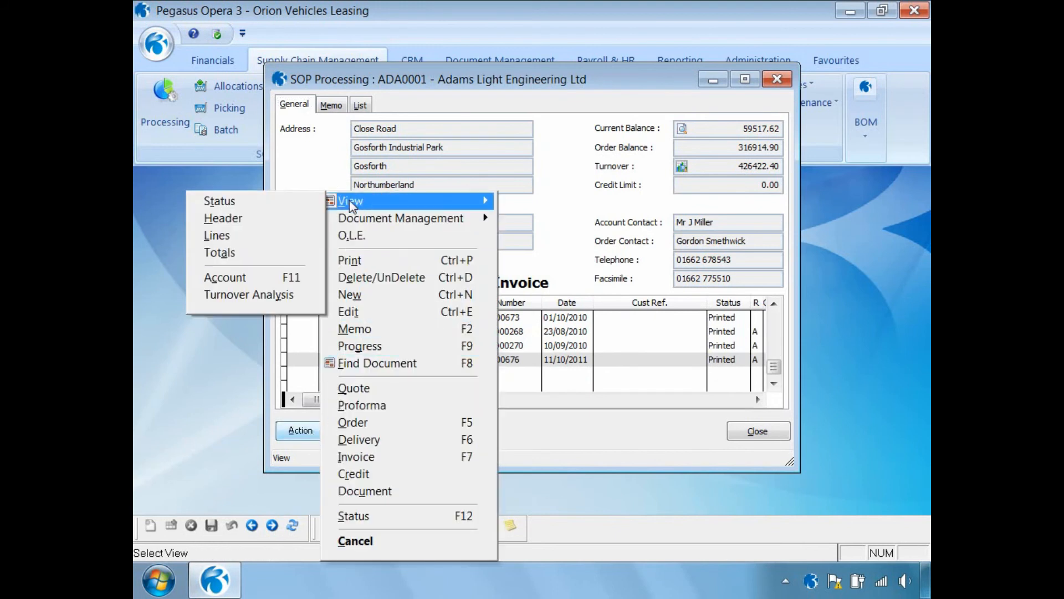
left_click(224, 254)
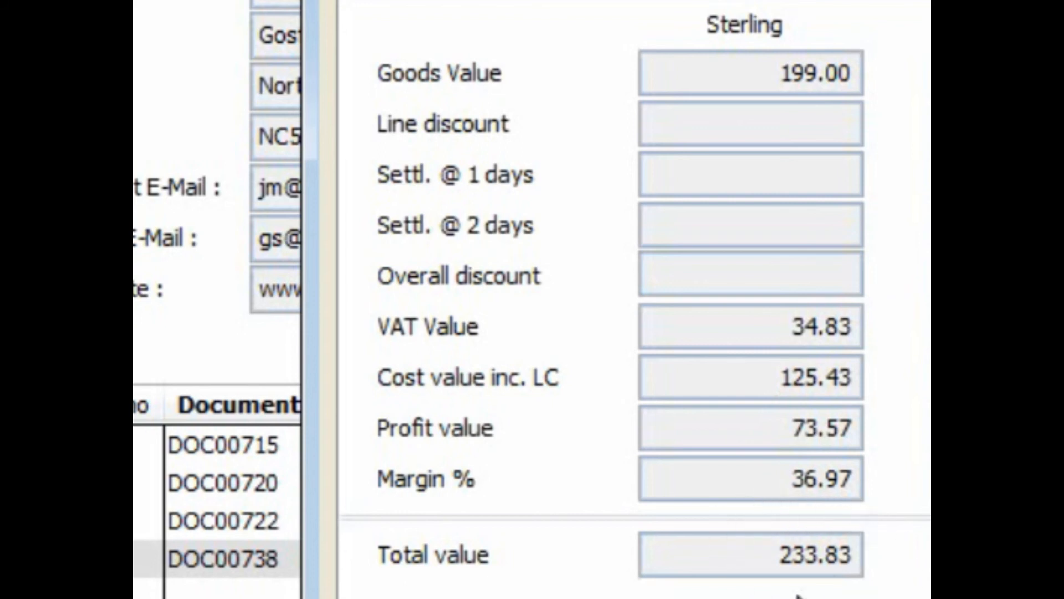
left_click(710, 415)
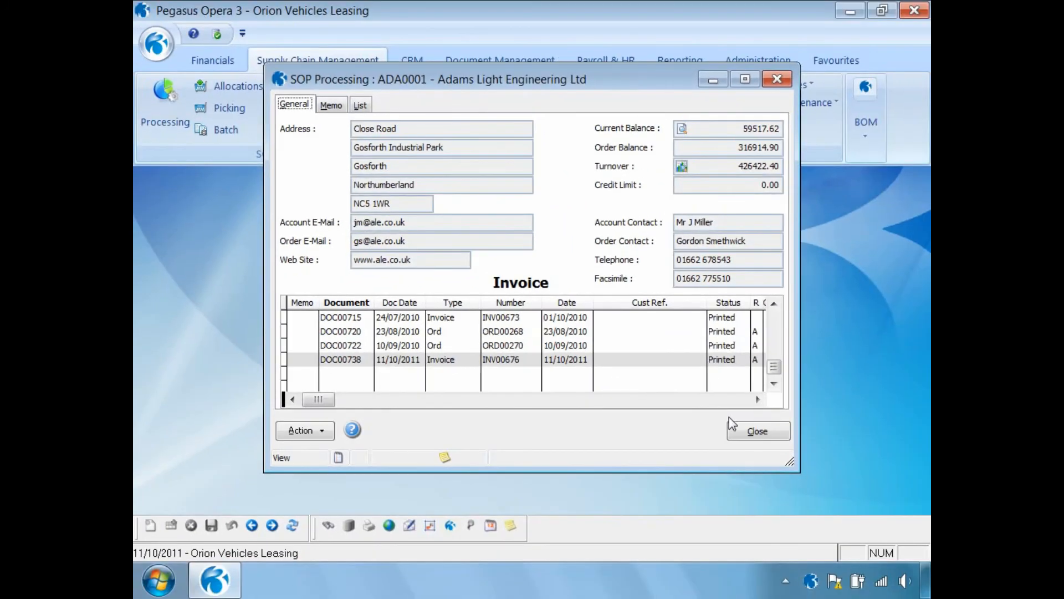
left_click(749, 430)
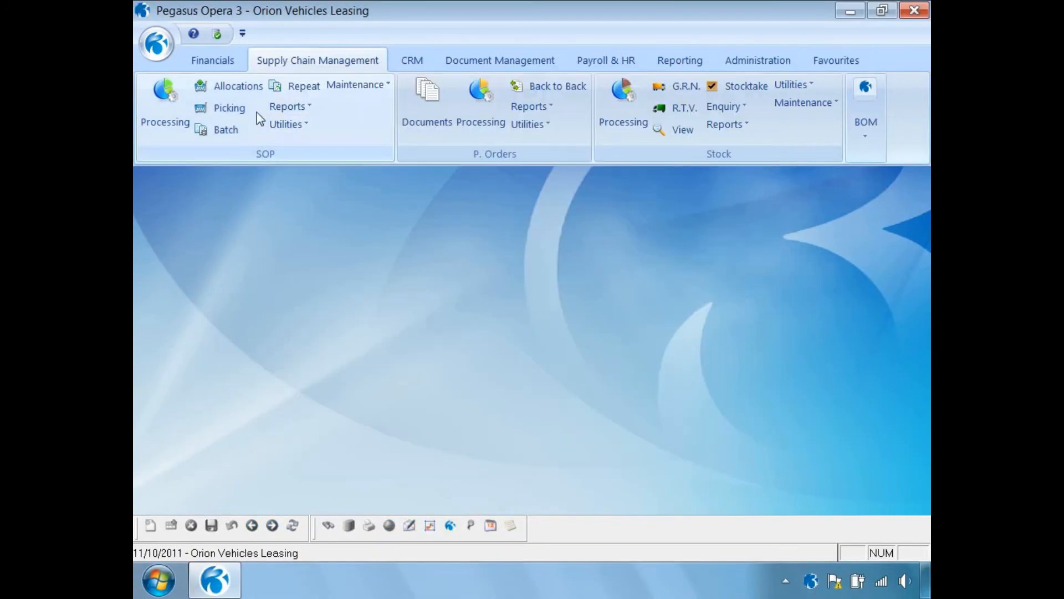
Open the Nominal View and set both years to 2011, with period 10 as the starting period.
left_click(223, 66)
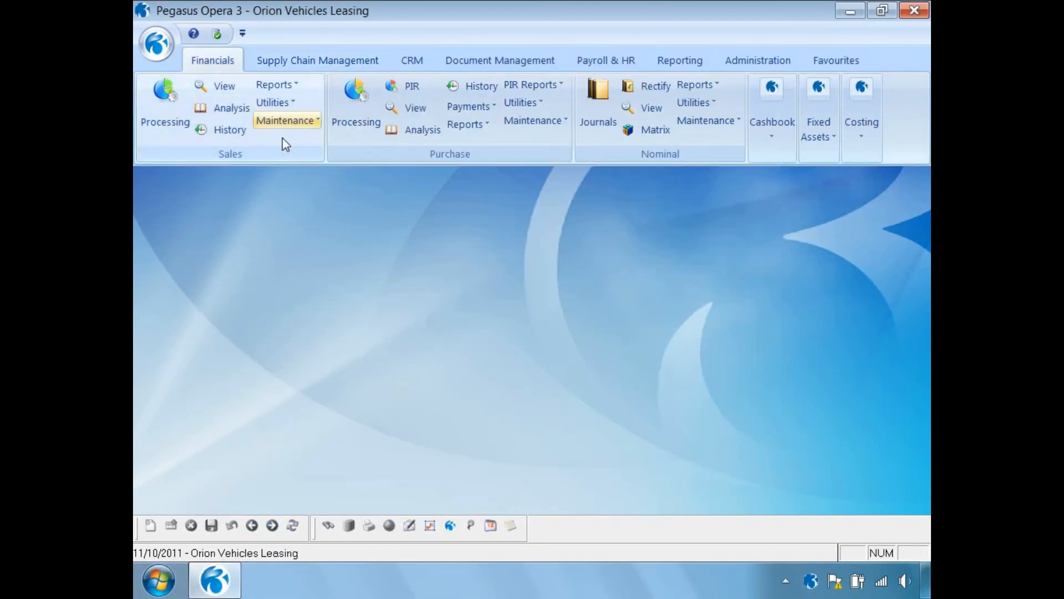
left_click(651, 110)
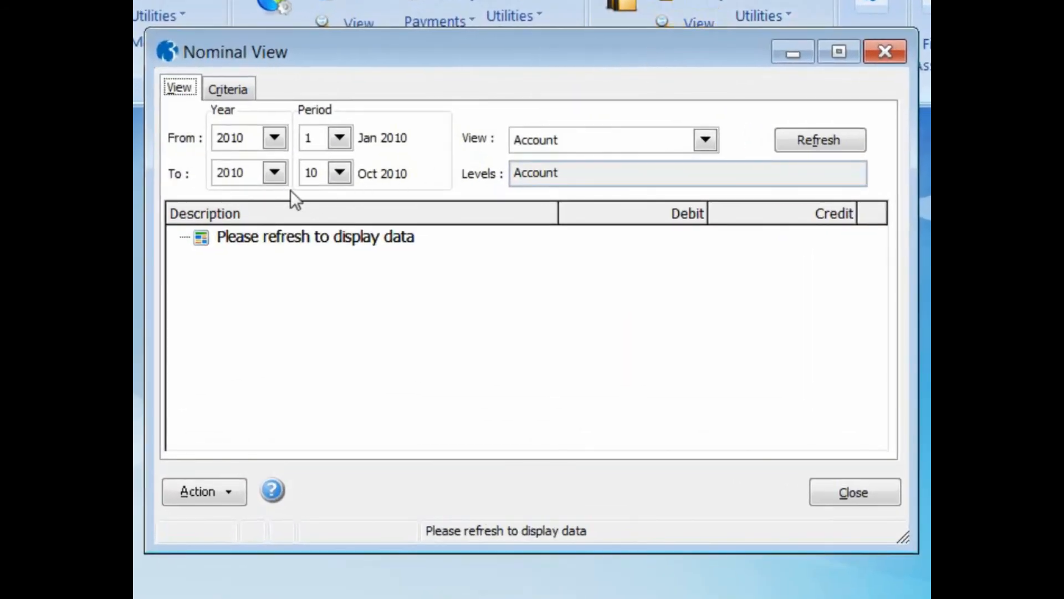
left_click(275, 172)
left_click(261, 244)
left_click(274, 137)
left_click(260, 212)
left_click(339, 138)
scroll(340, 262, "down", 1)
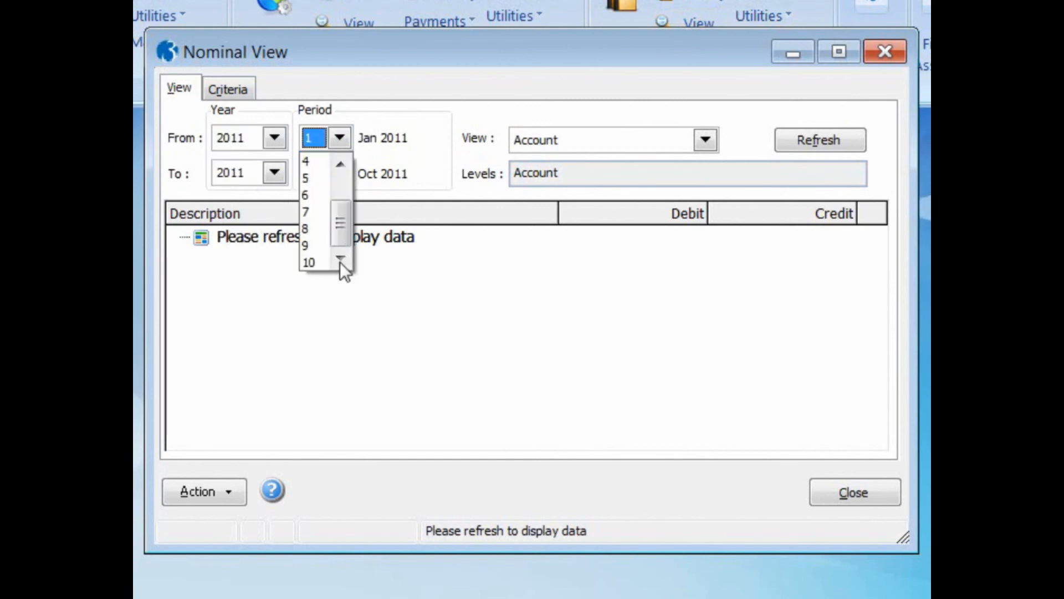
left_click(311, 264)
Switch the Nominal View to the Nominal layout by type, sub-type and account, and refresh the data.
left_click(684, 143)
left_click(670, 181)
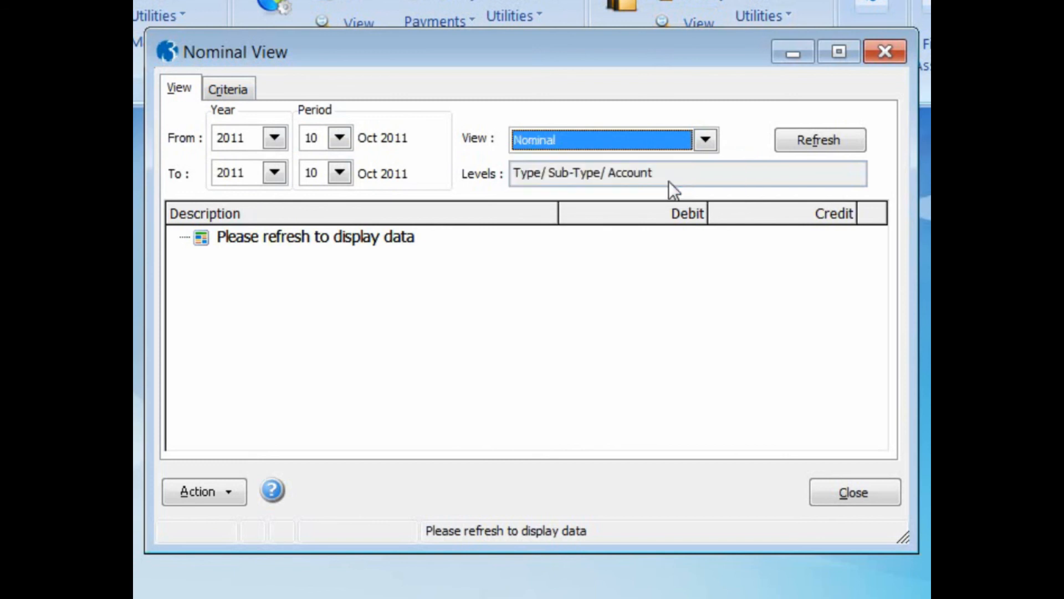
left_click(807, 142)
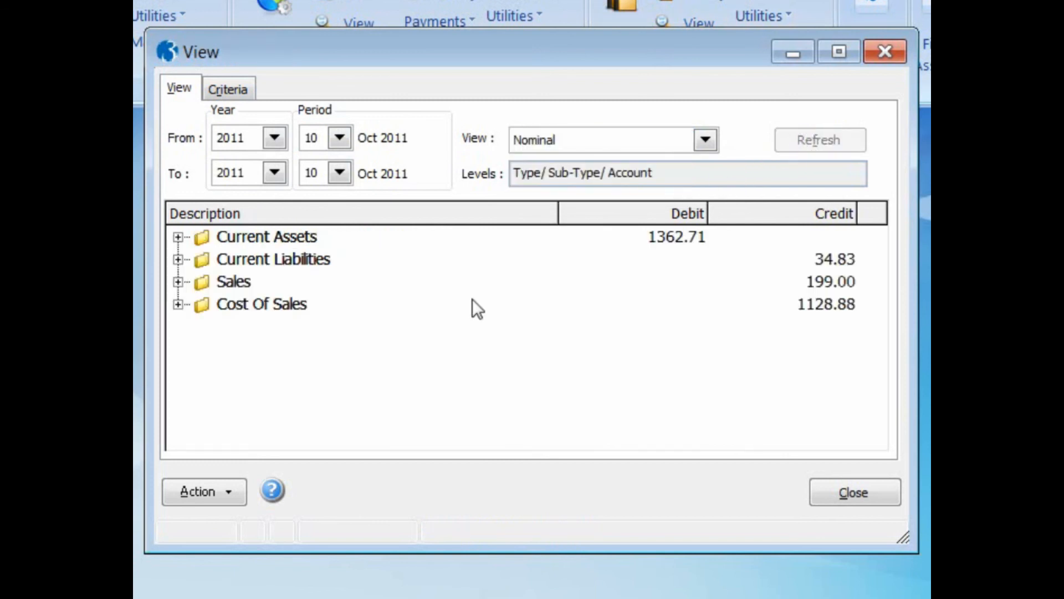
Examine the Trade Debtors transactions under Current Assets, Debtors, and close the transaction list.
left_click(177, 237)
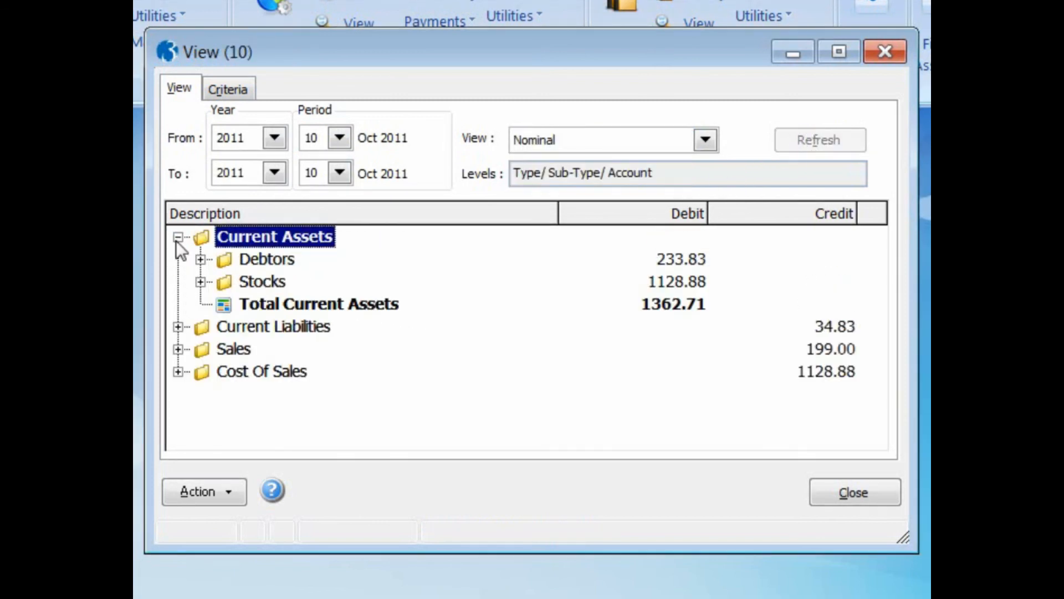
left_click(200, 259)
double_click(248, 281)
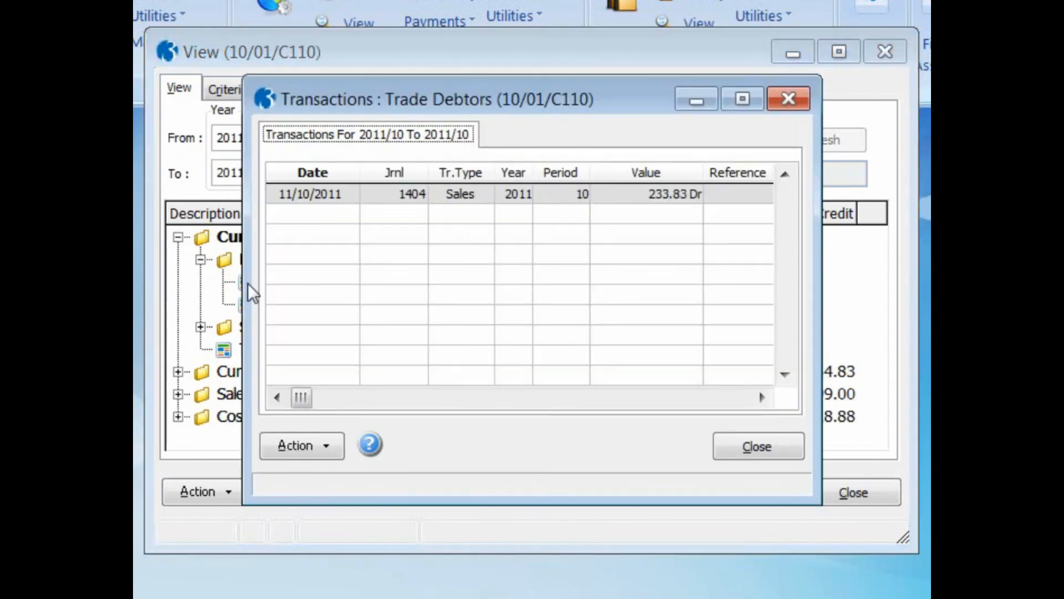
left_click(730, 444)
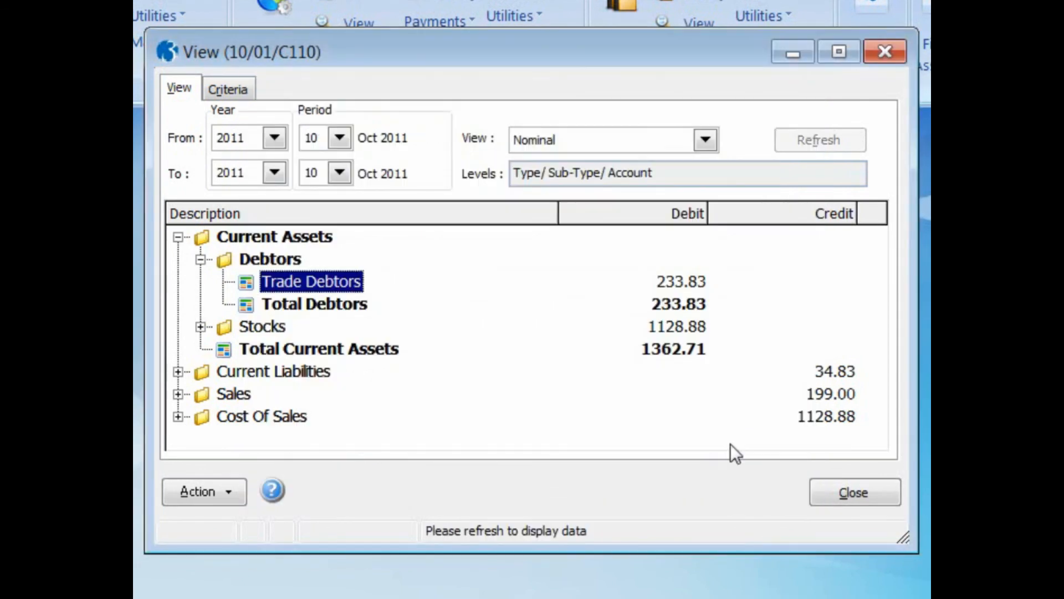
Examine the Stock account transactions under Current Assets, Stocks, and close the transaction list.
left_click(200, 327)
double_click(244, 350)
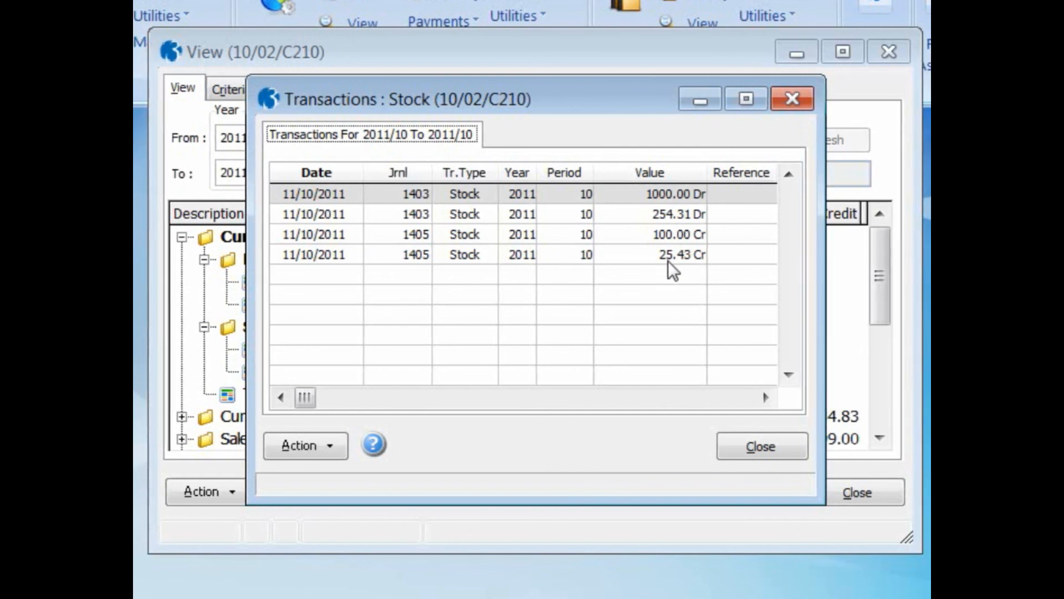
left_click(748, 443)
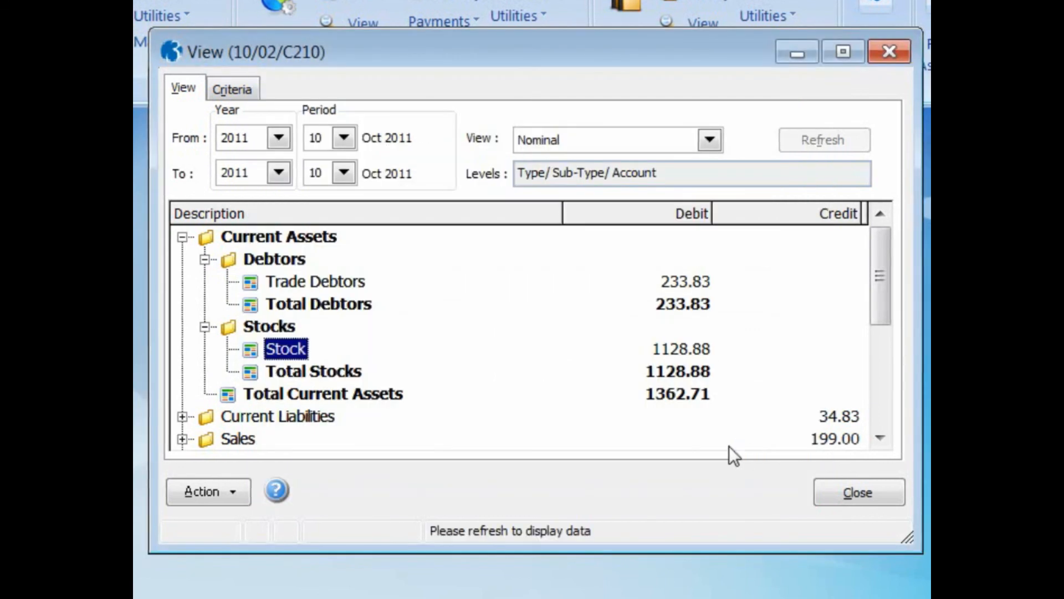